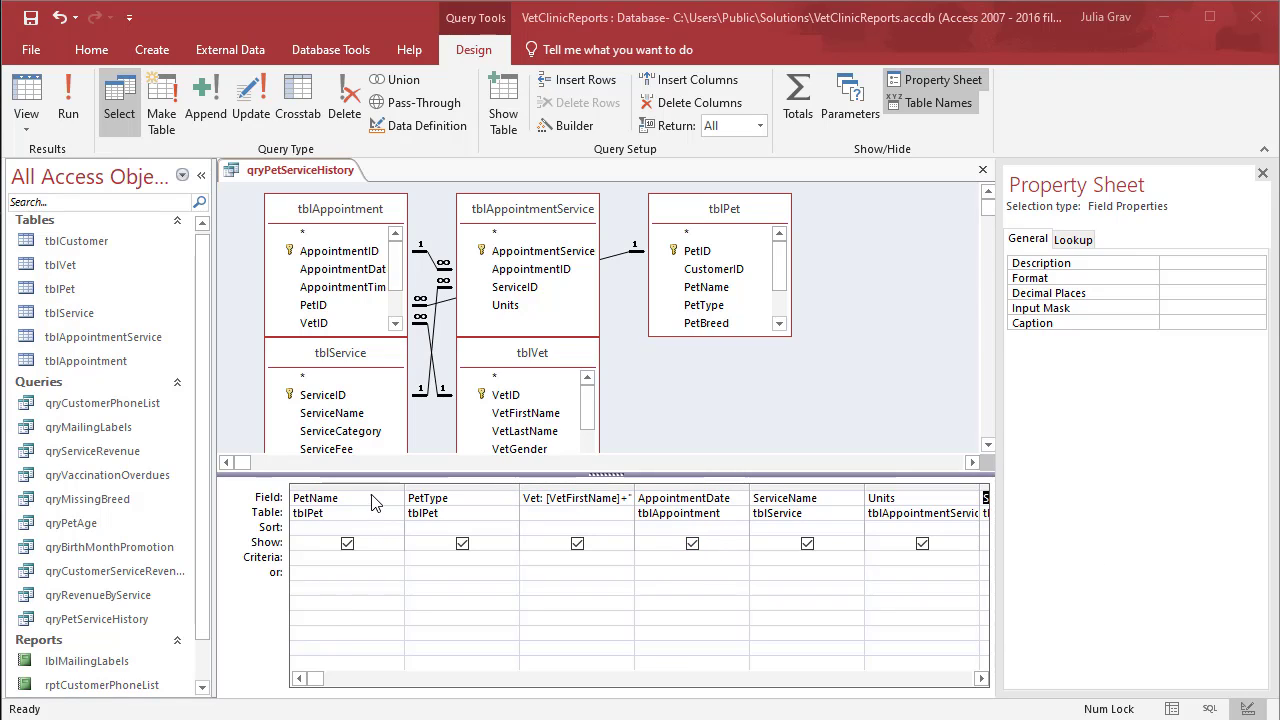
Inspect the calculated Vet field's full expression in the Zoom editor.
click(602, 503)
right_click(602, 503)
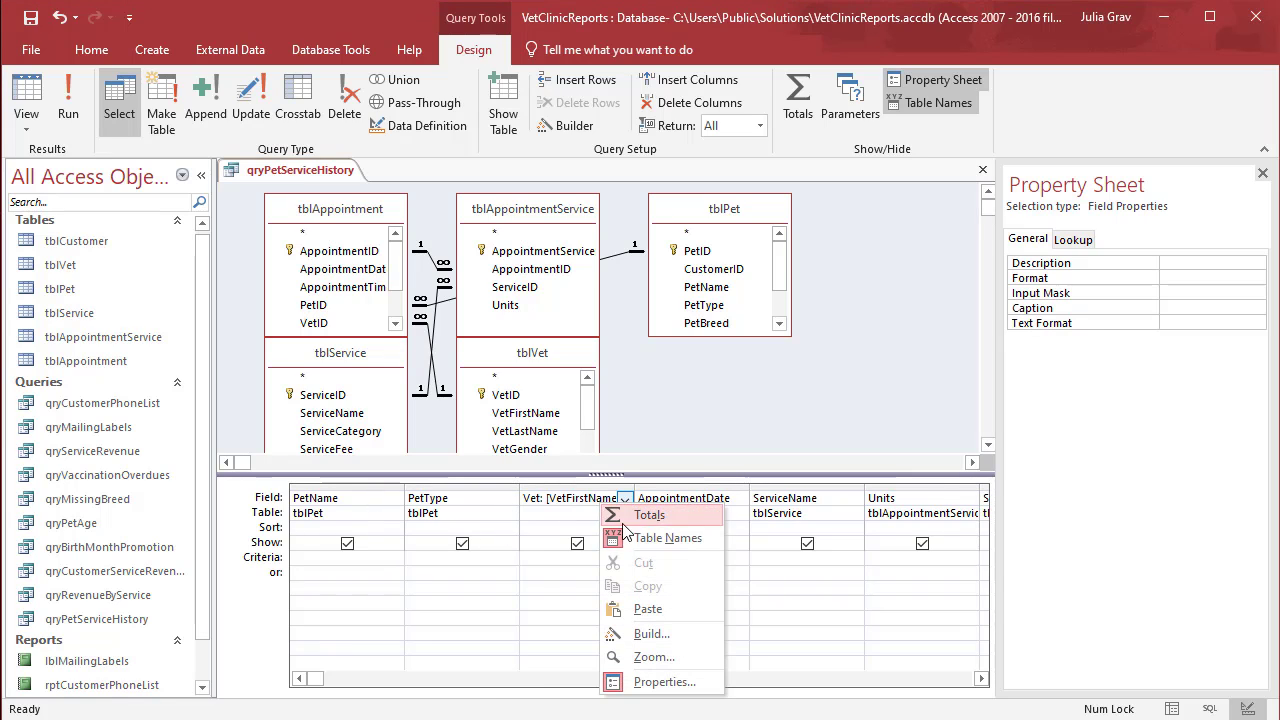
click(667, 655)
click(625, 271)
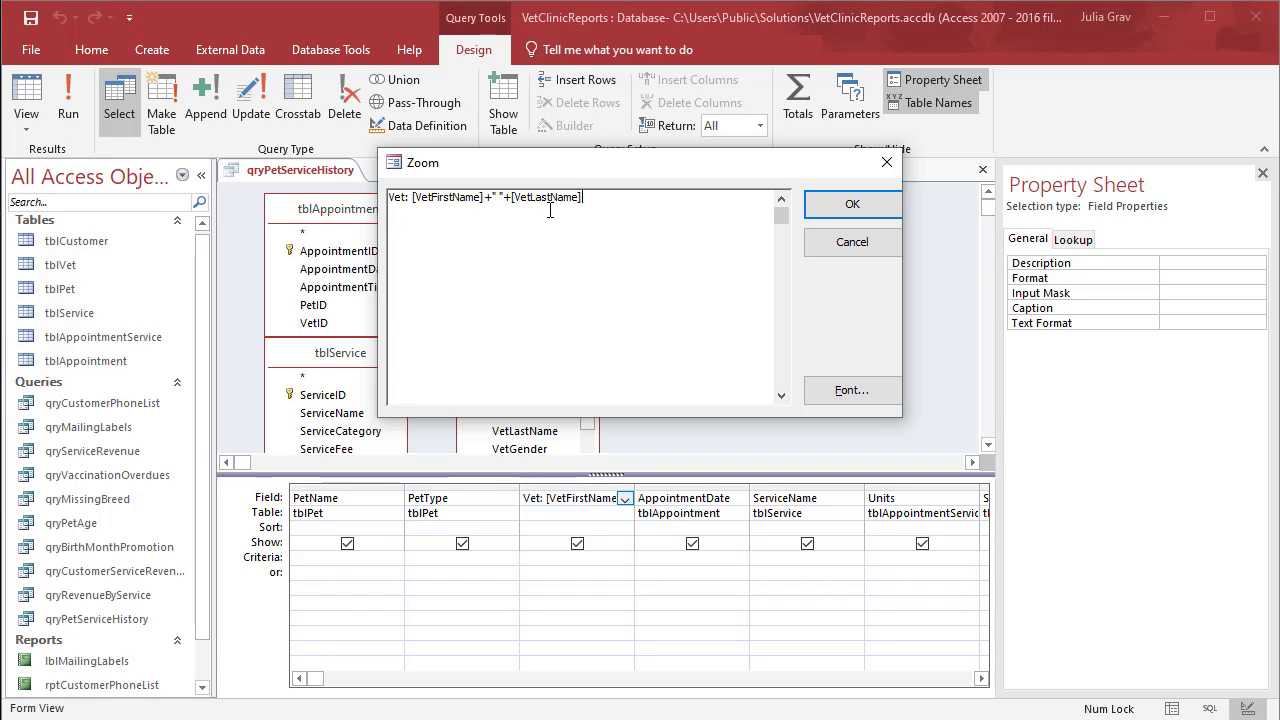
click(852, 205)
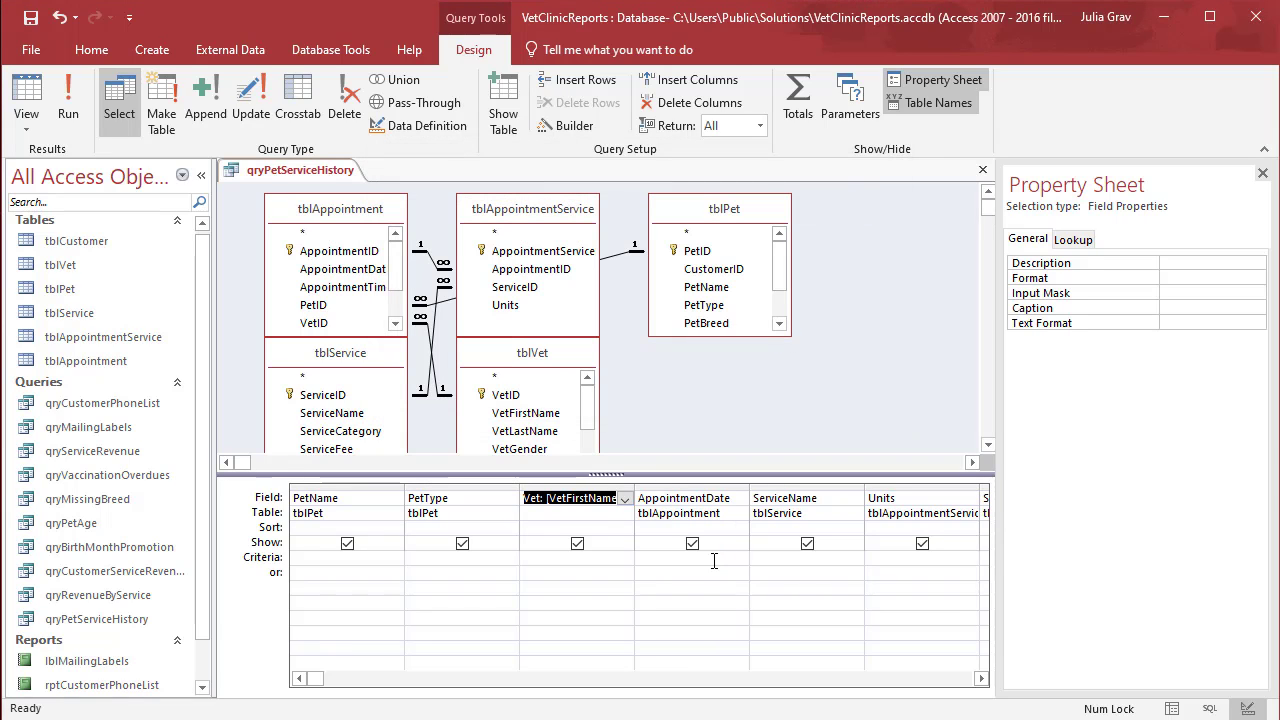
Switch qryPetServiceHistory to Datasheet View to show its 1,722 records.
right_click(326, 172)
click(345, 183)
right_click(336, 171)
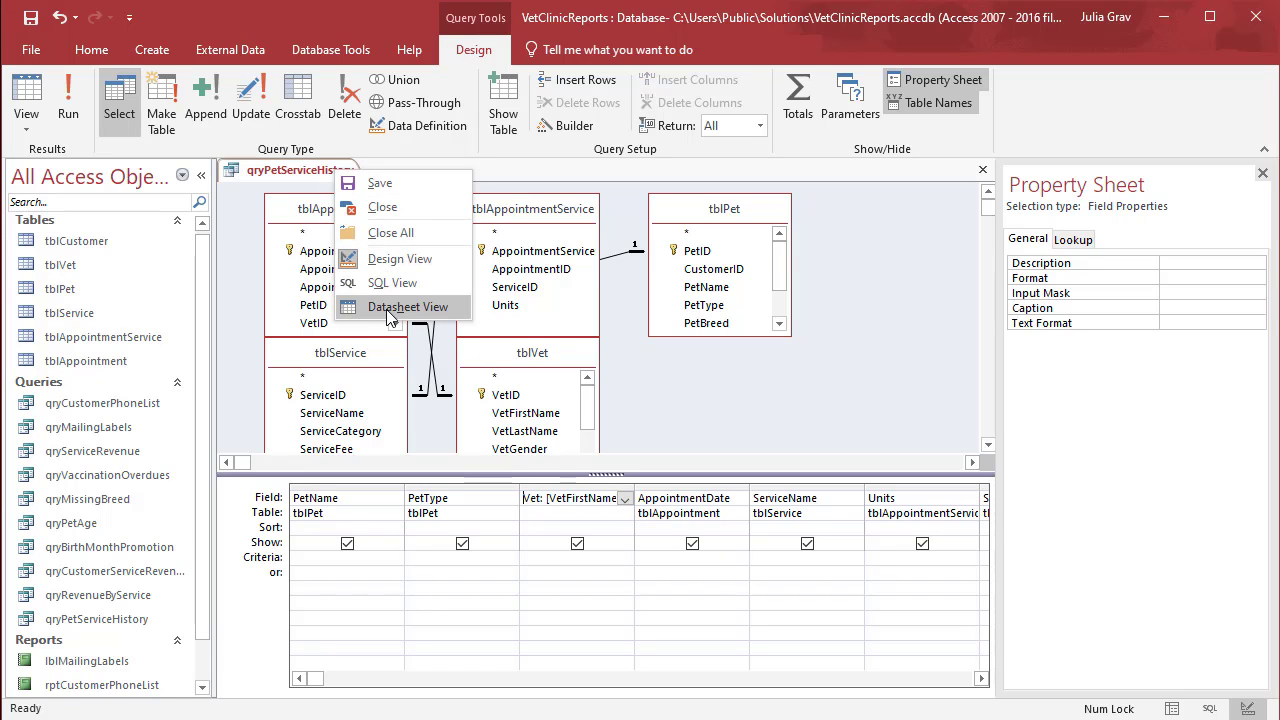
click(388, 307)
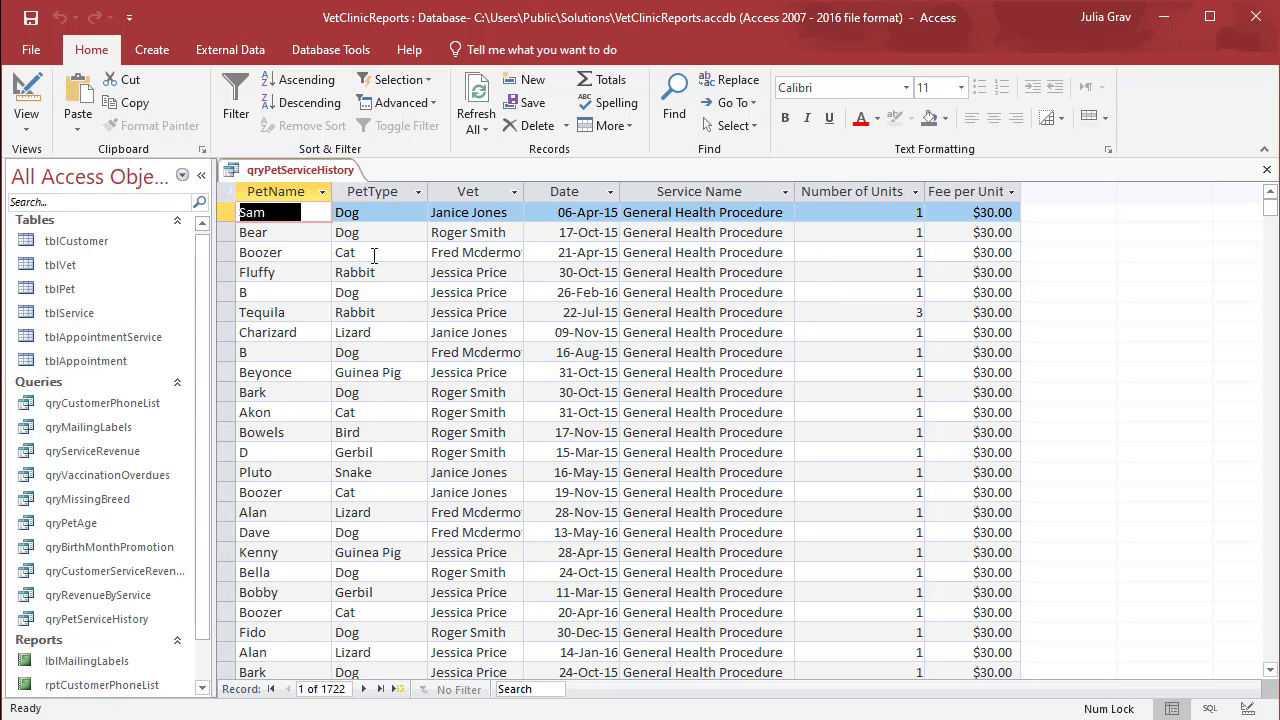
Start the Report Wizard with all query fields, viewed by tblAppointmentService.
click(152, 50)
click(742, 87)
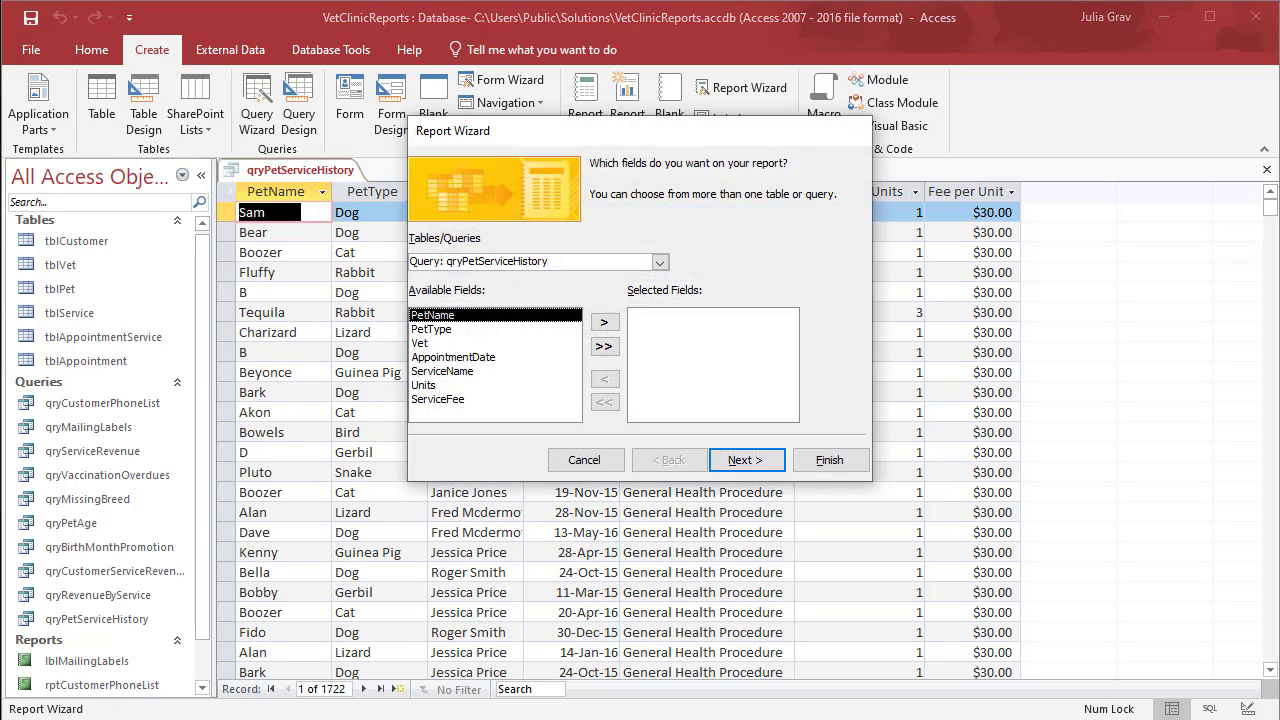
click(603, 346)
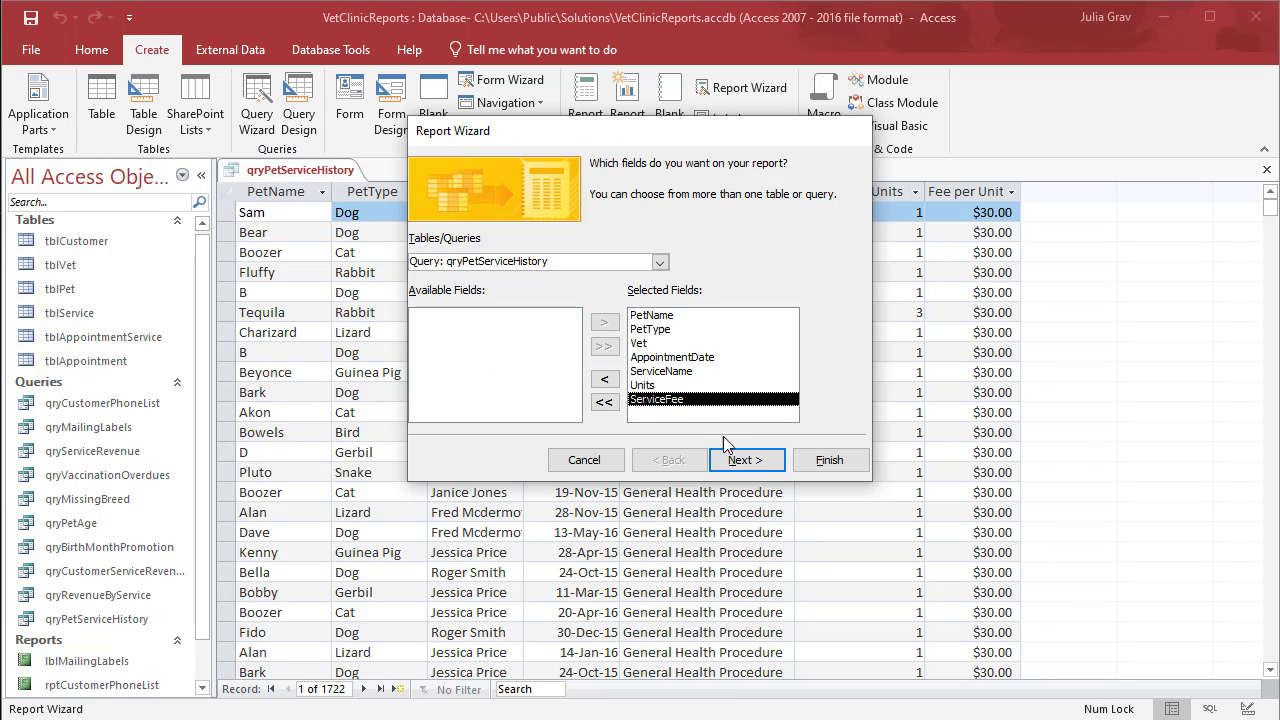
click(740, 462)
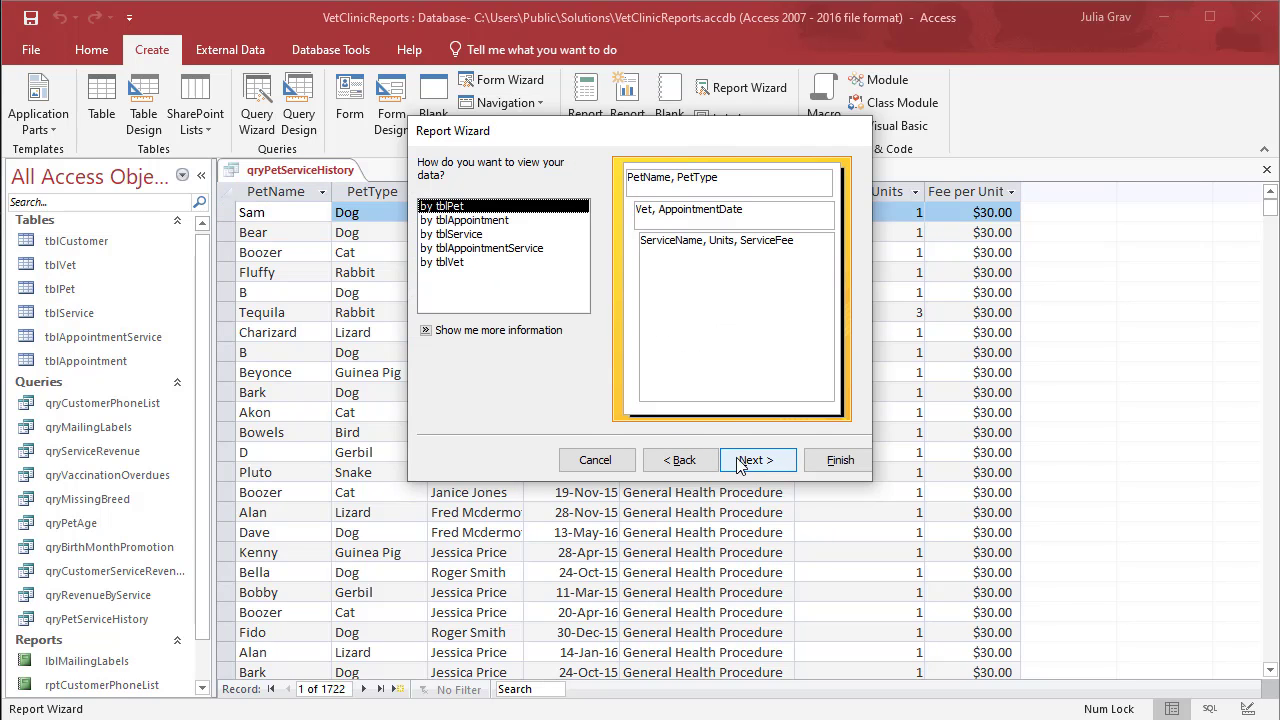
click(488, 250)
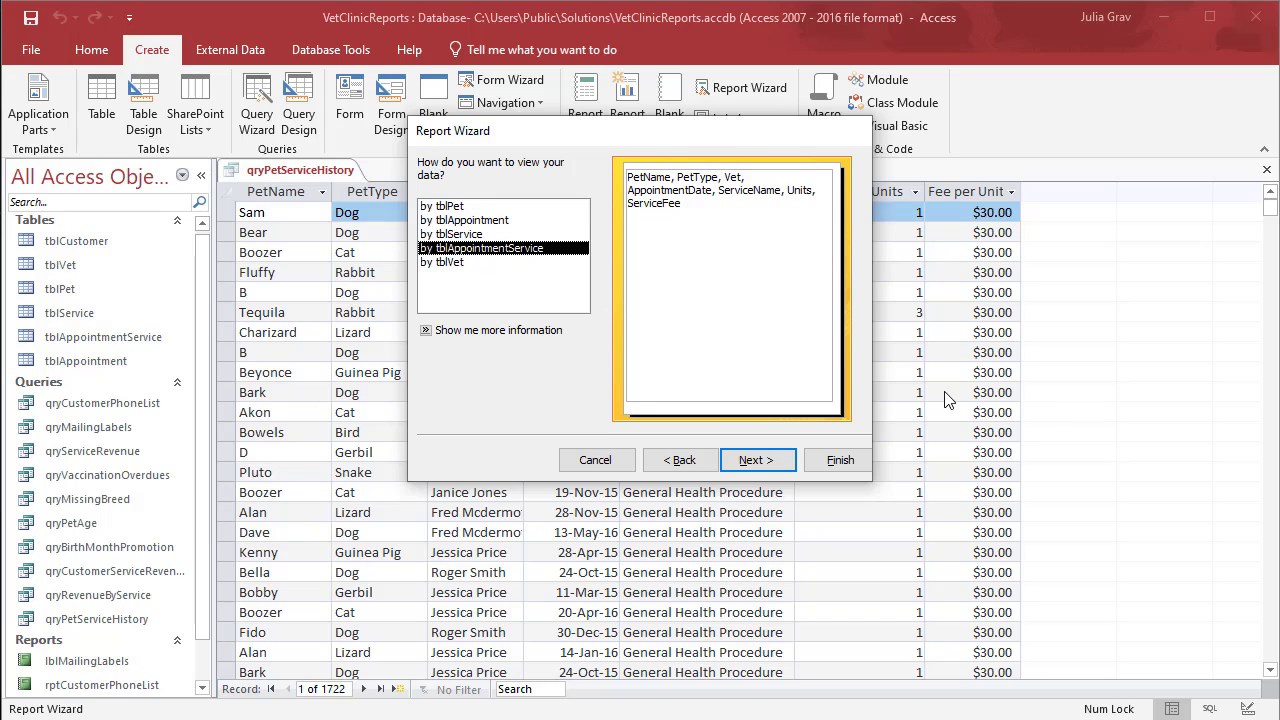
click(758, 460)
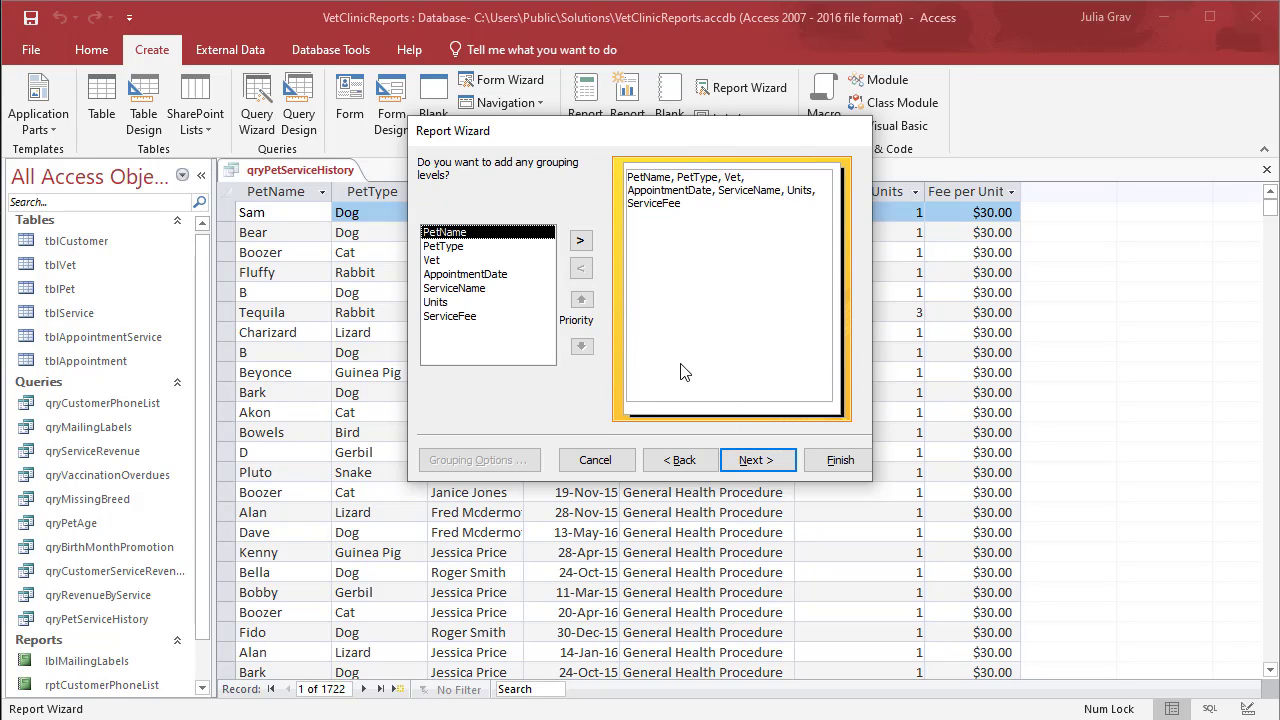
Group the report by Vet, then by PetName.
click(474, 261)
click(579, 242)
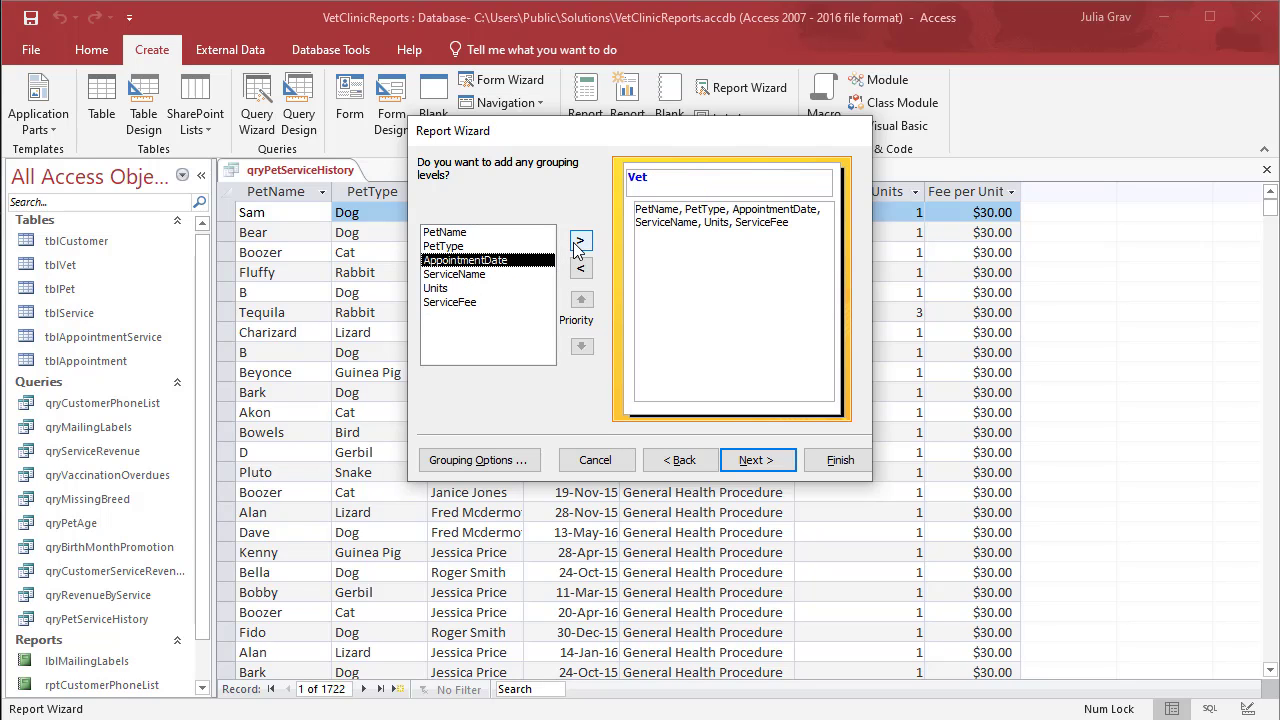
click(510, 232)
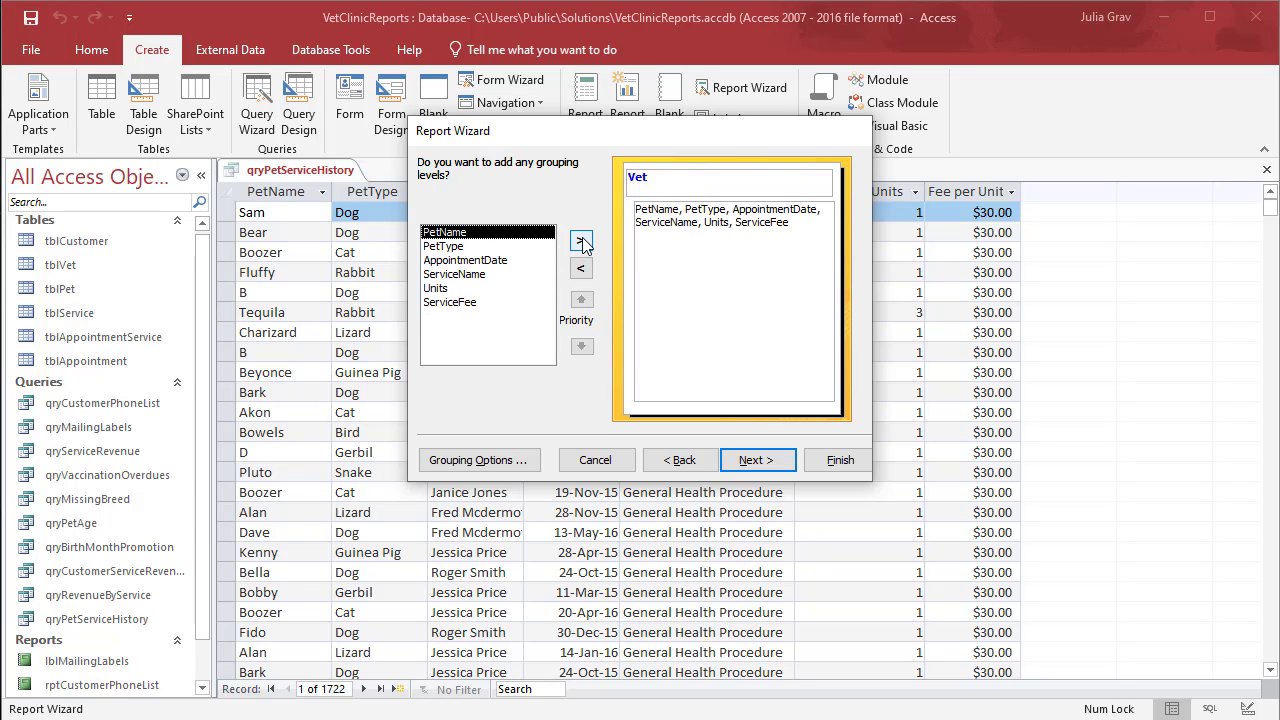
click(580, 241)
click(752, 460)
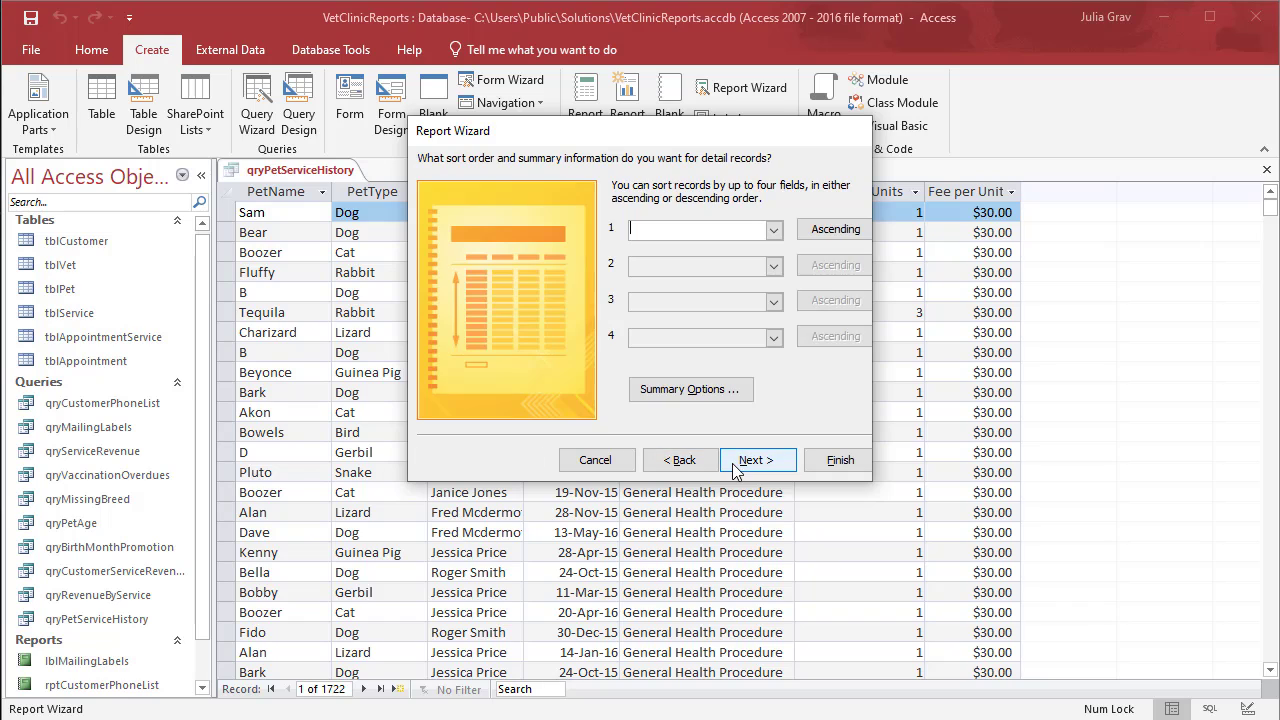
Sort detail records by AppointmentDate and choose the Outline layout.
click(779, 229)
click(748, 278)
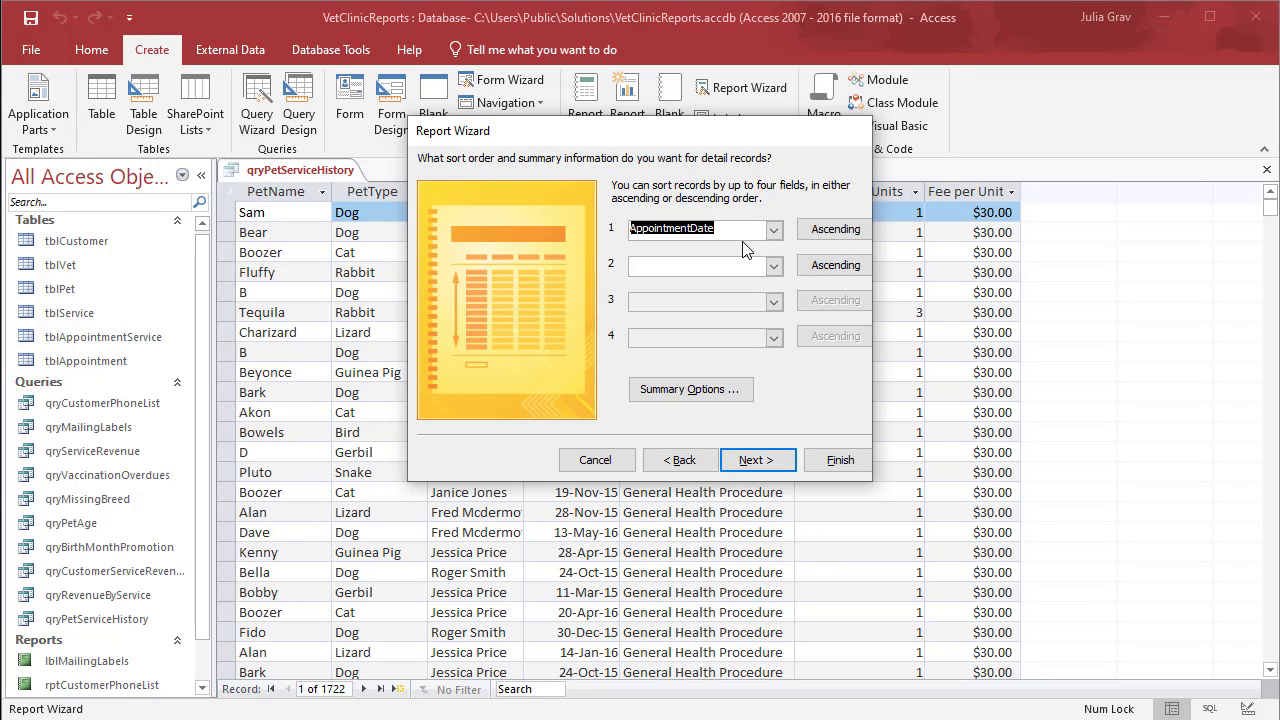
click(757, 462)
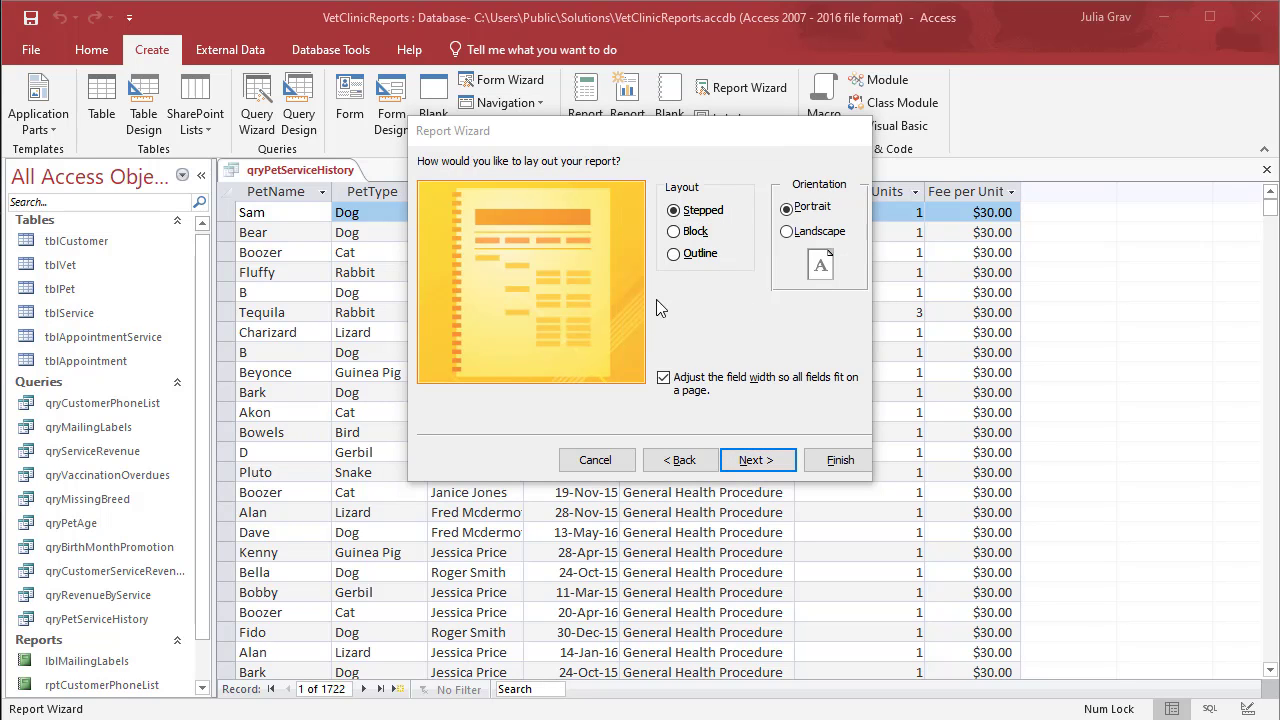
click(686, 256)
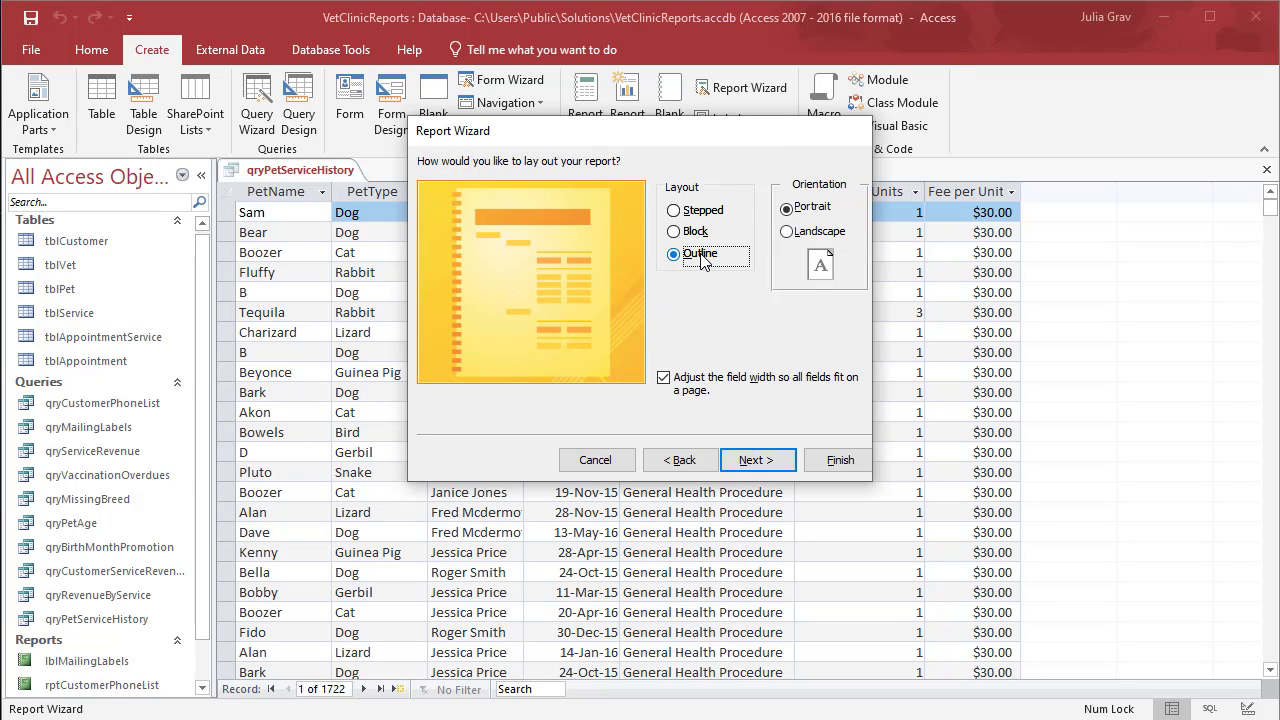
click(762, 464)
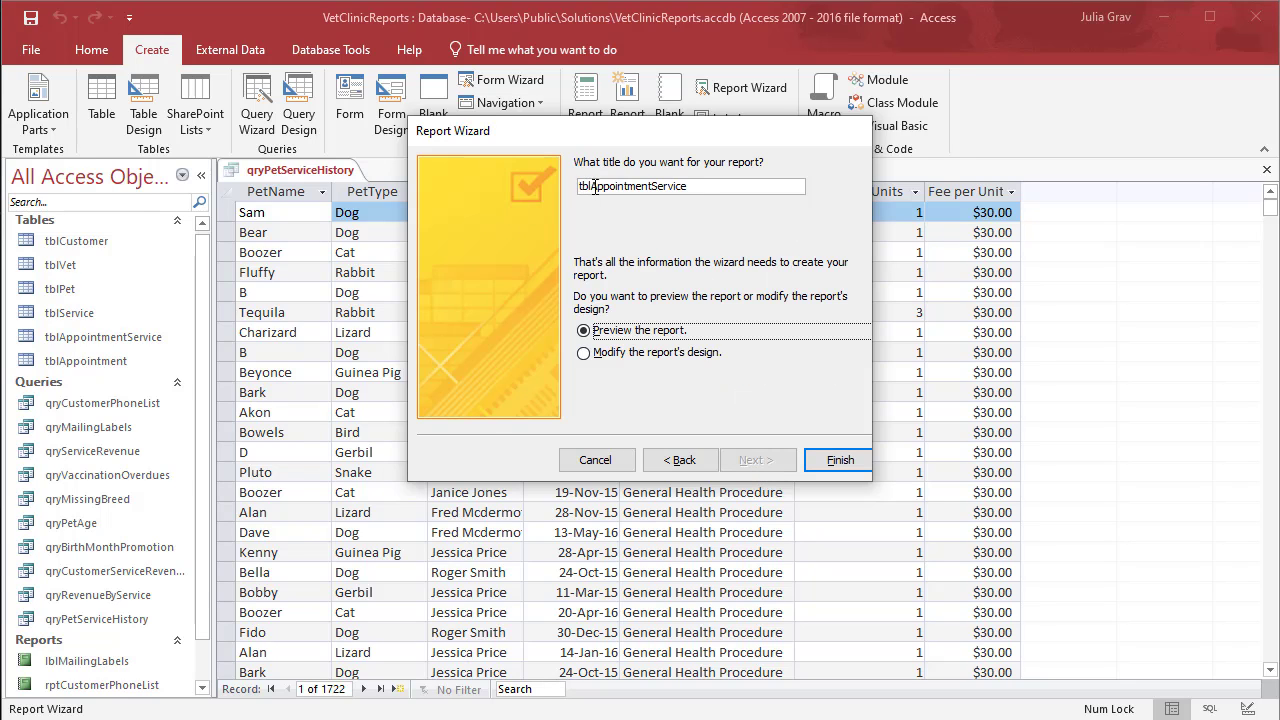
Title the report rptPetServiceHistory.
drag(593, 188, 700, 188)
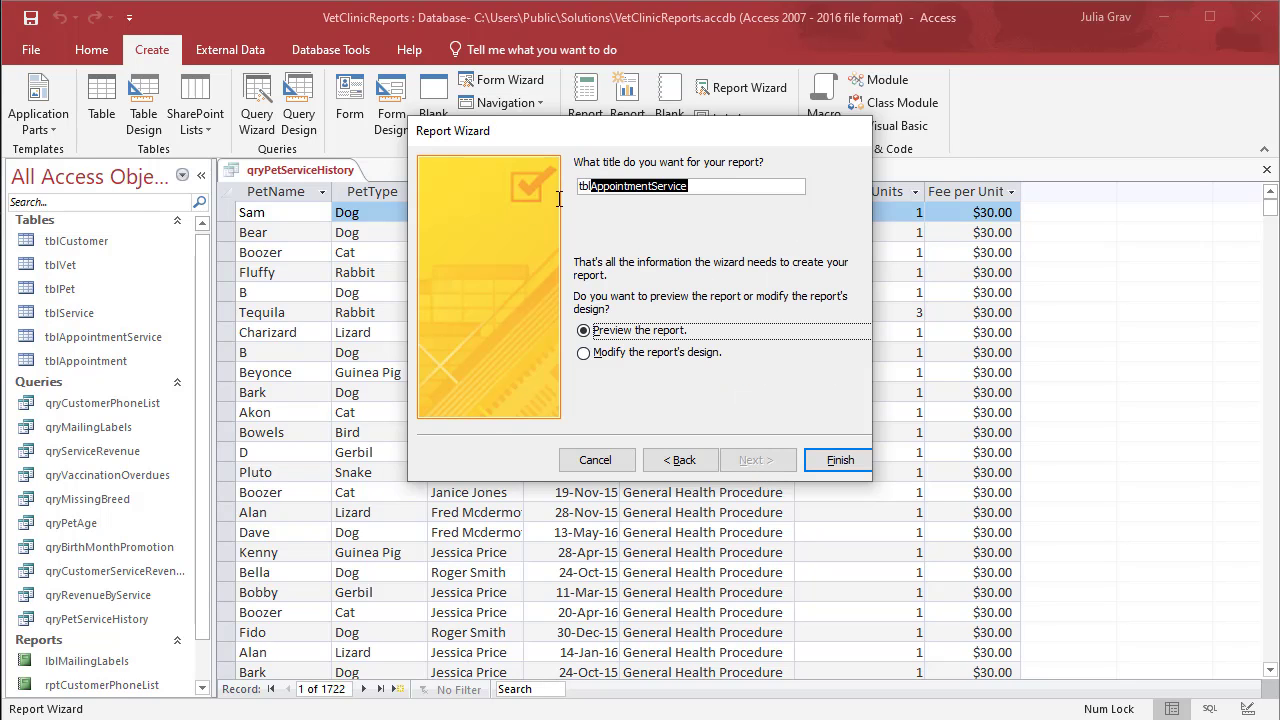
key(Home)
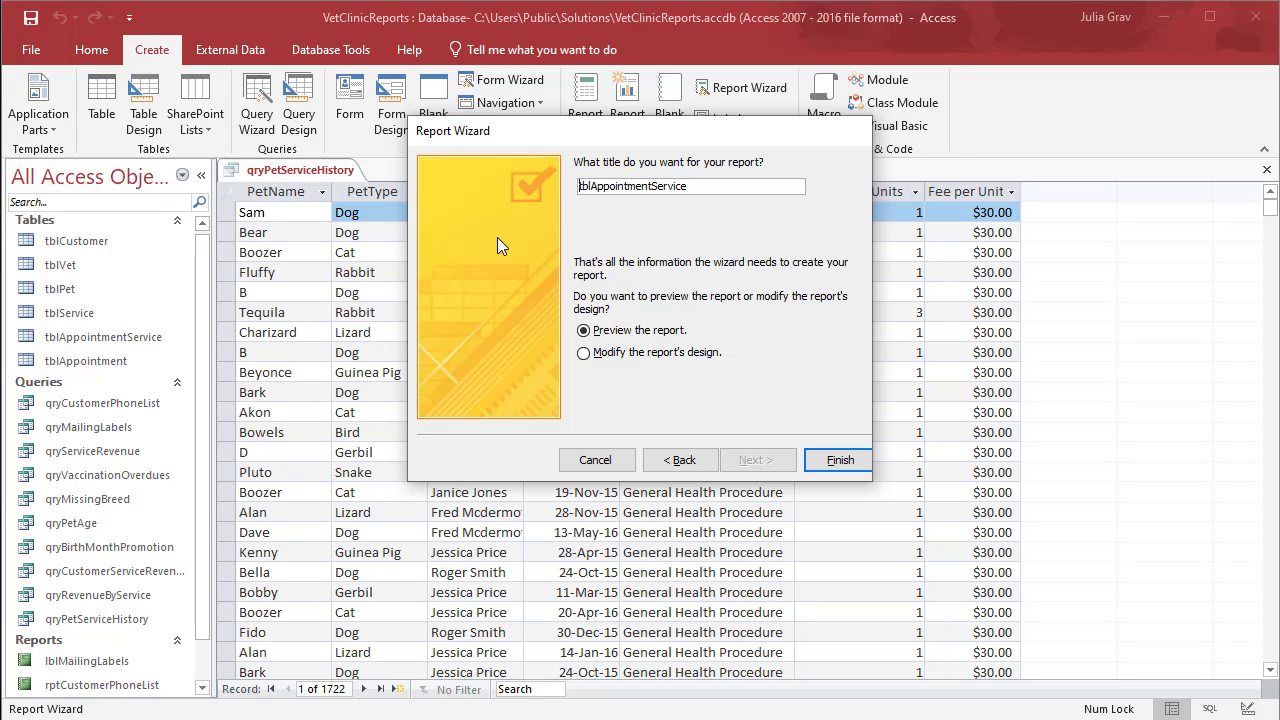
key(shift+End)
text(rt)
key(BackSpace)
text(ptPetServiceHistory)
Finish the wizard and open the new report in Design View.
key(Return)
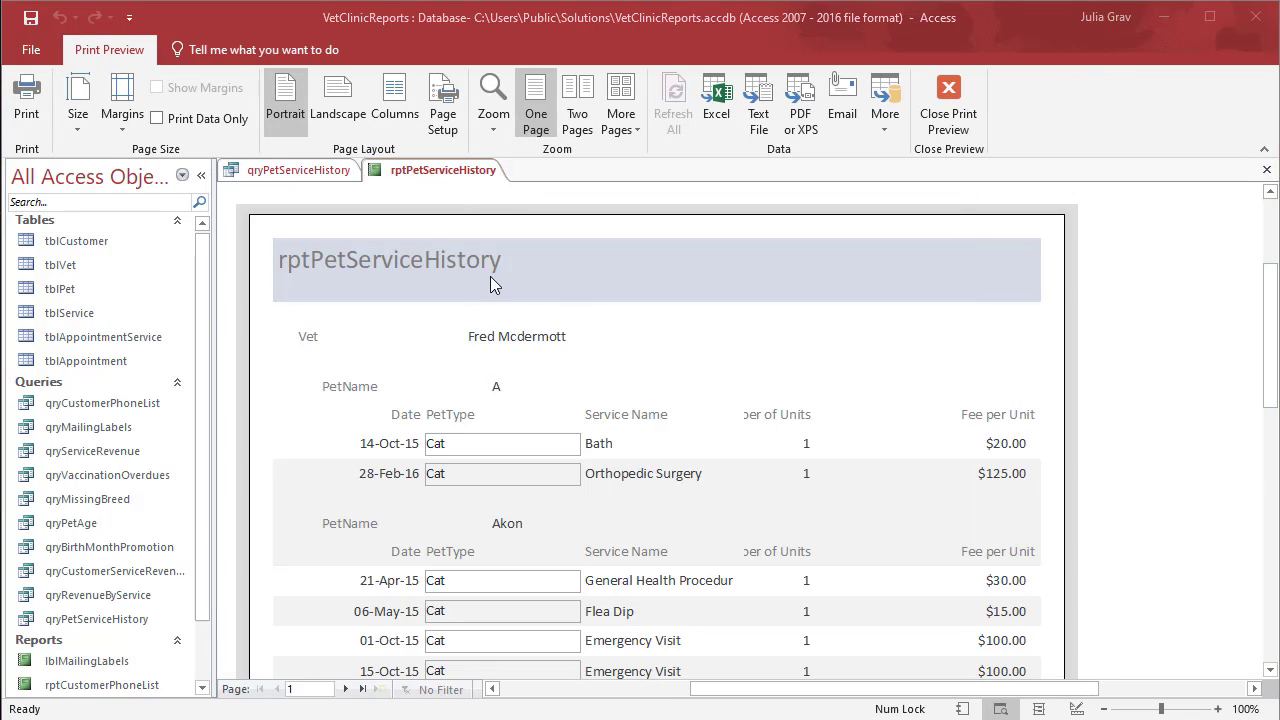
right_click(458, 176)
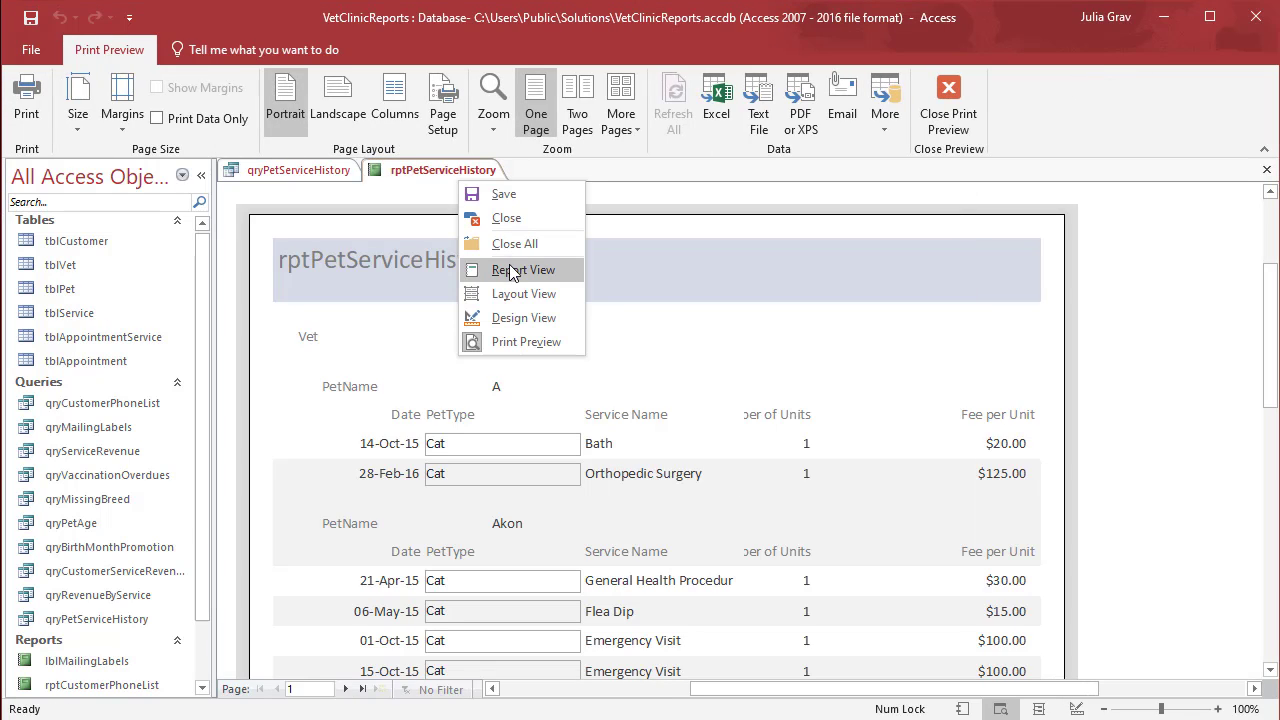
click(505, 318)
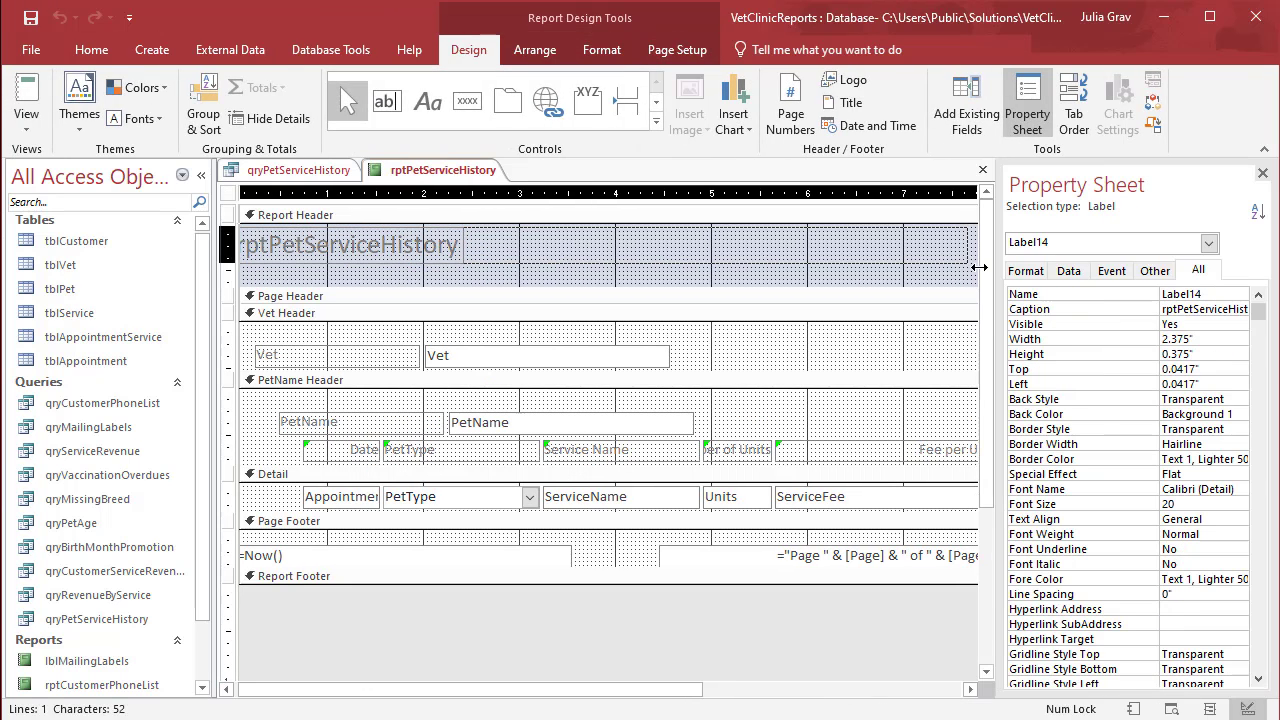
Stretch the title across the full width, center it, and rename it 'Pet Service History'.
drag(472, 243, 978, 245)
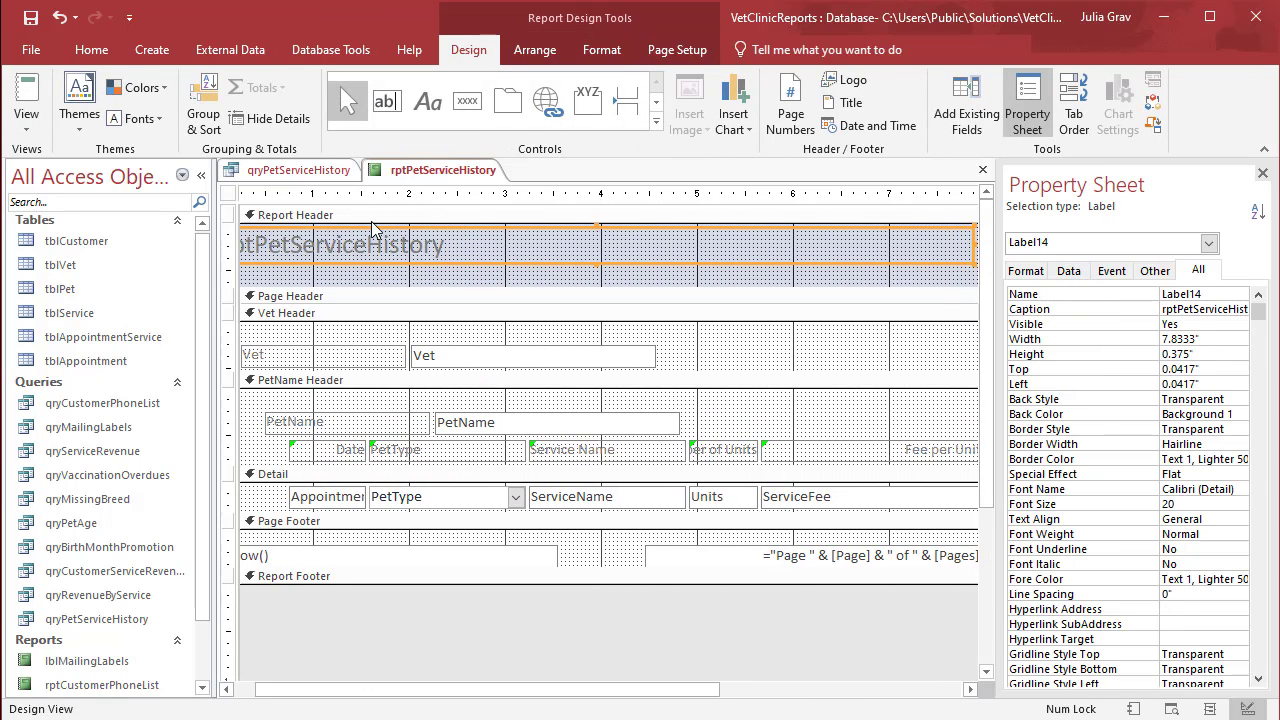
click(602, 49)
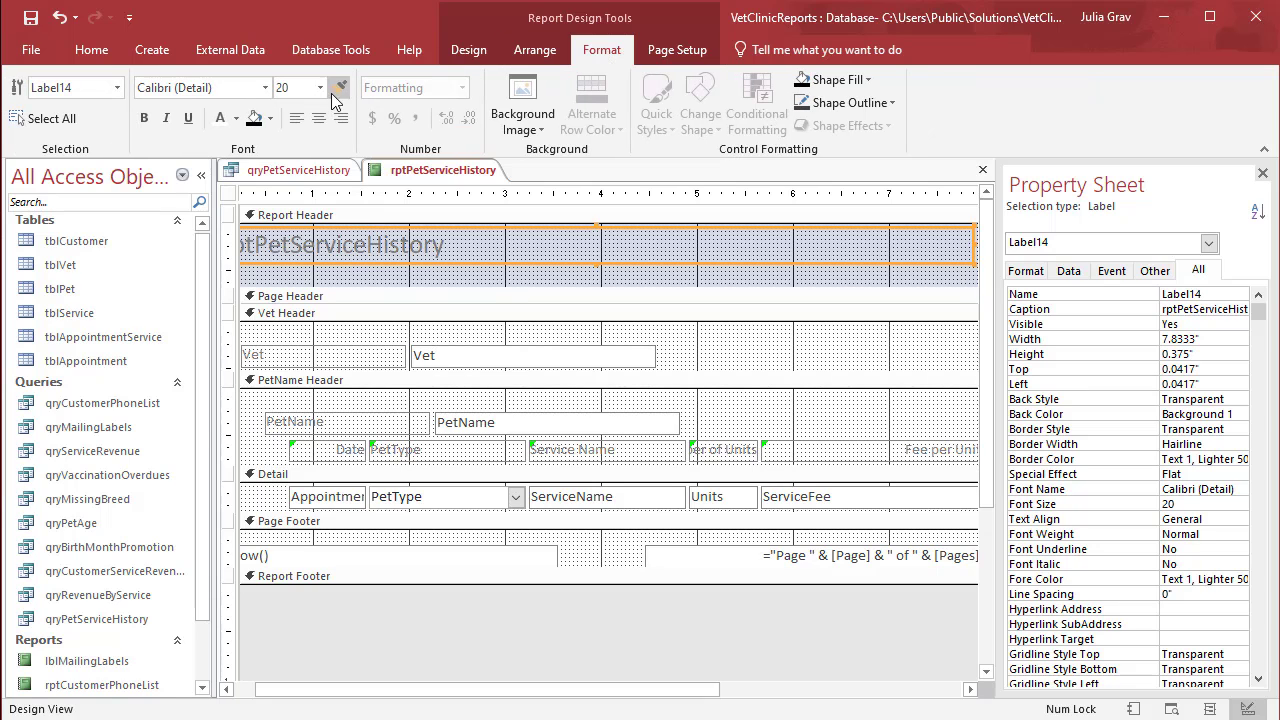
click(318, 118)
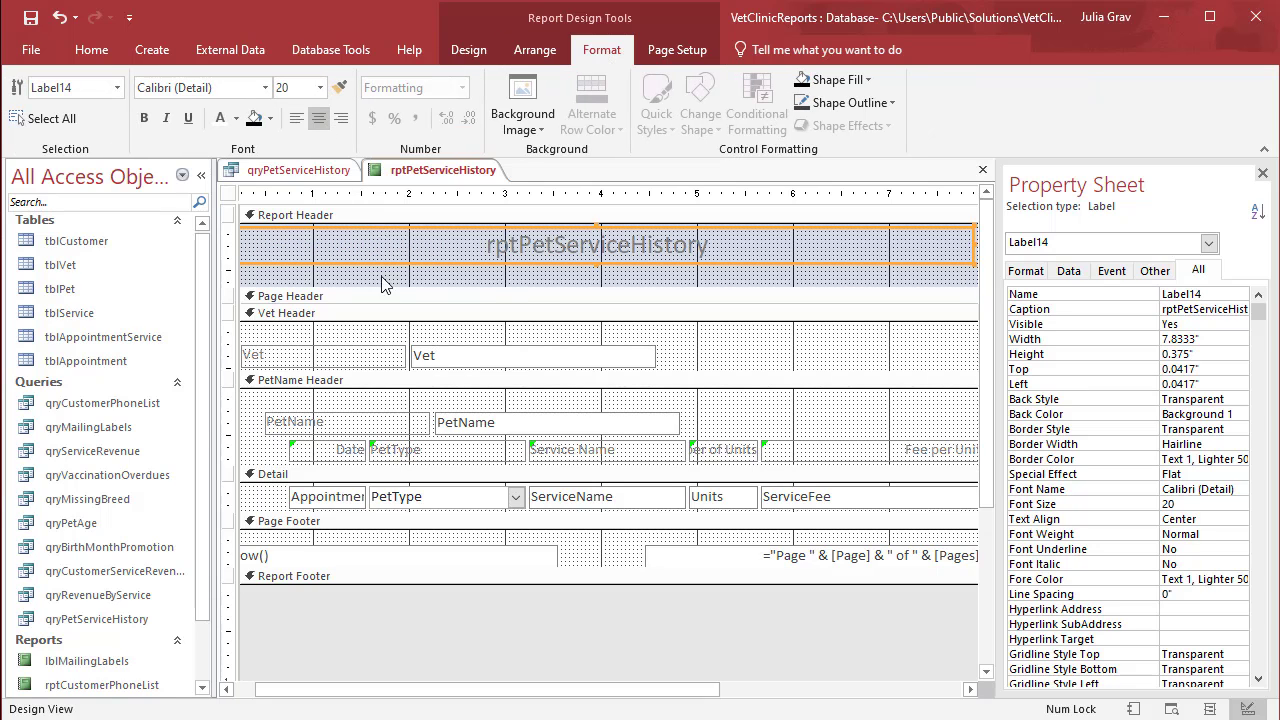
click(518, 244)
key(BackSpace)
key(BackSpace)
key(BackSpace)
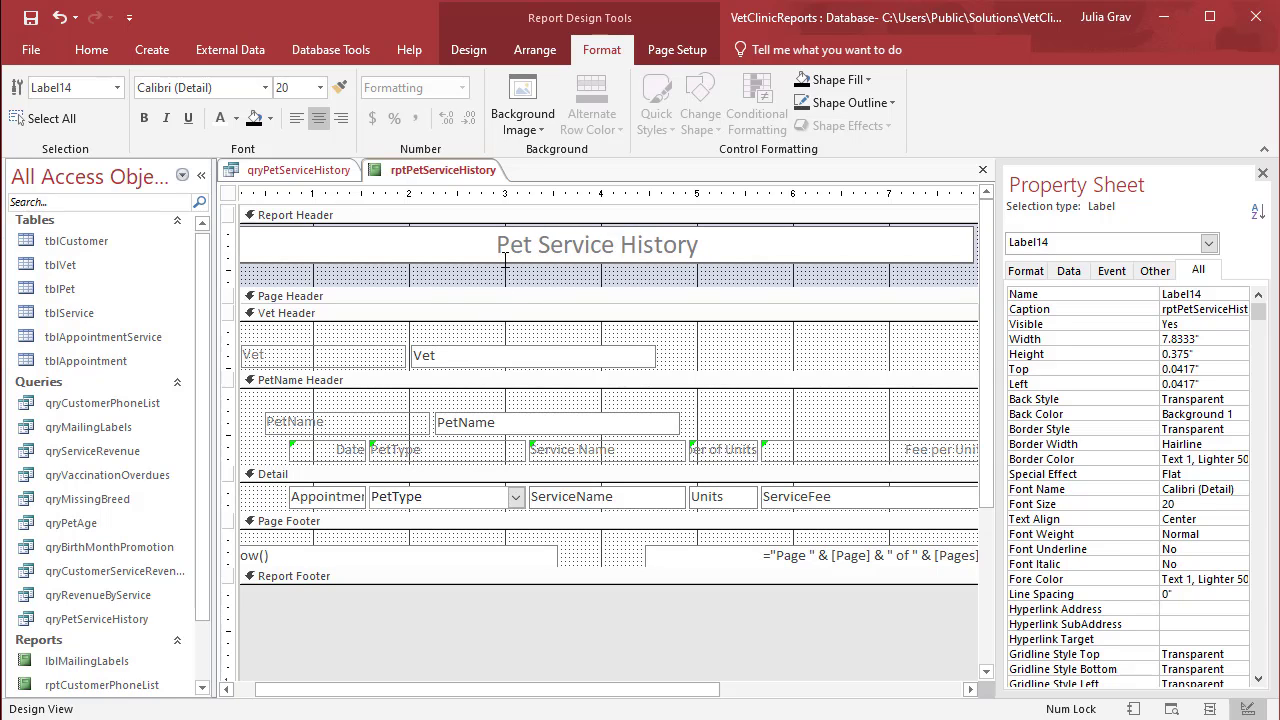
Make the title bold white text on a black fill.
click(254, 118)
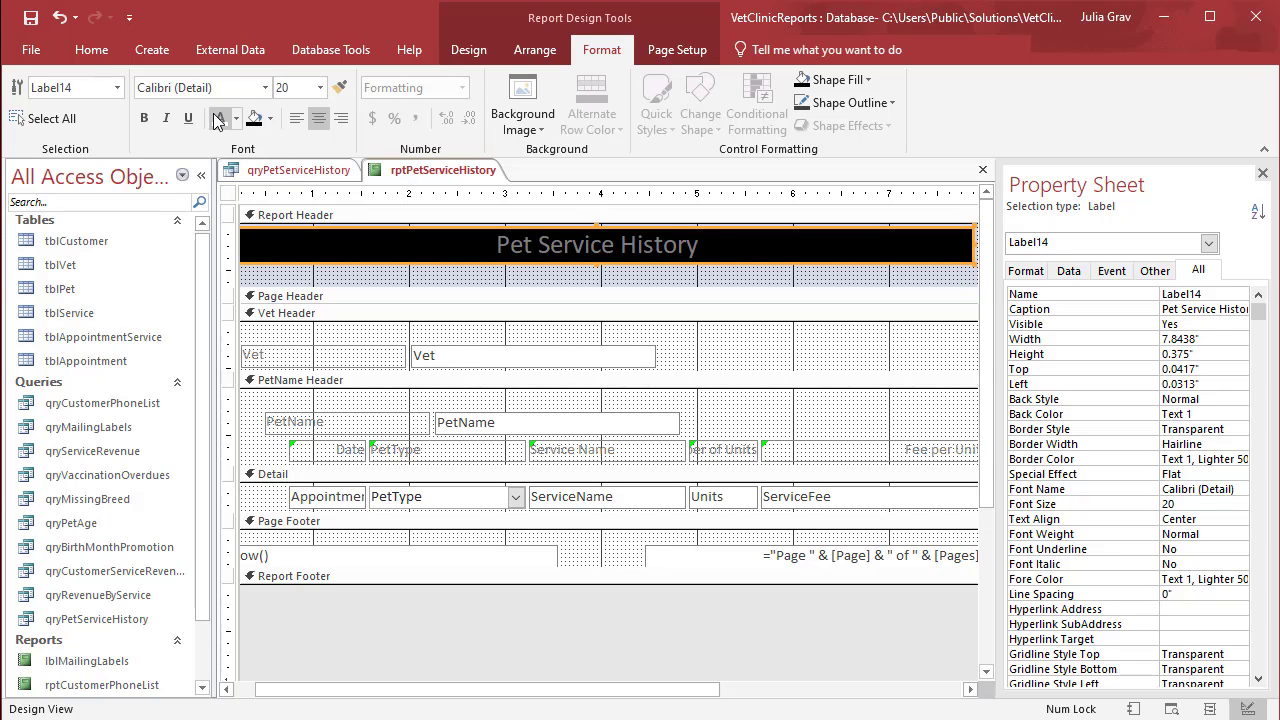
click(220, 118)
click(145, 119)
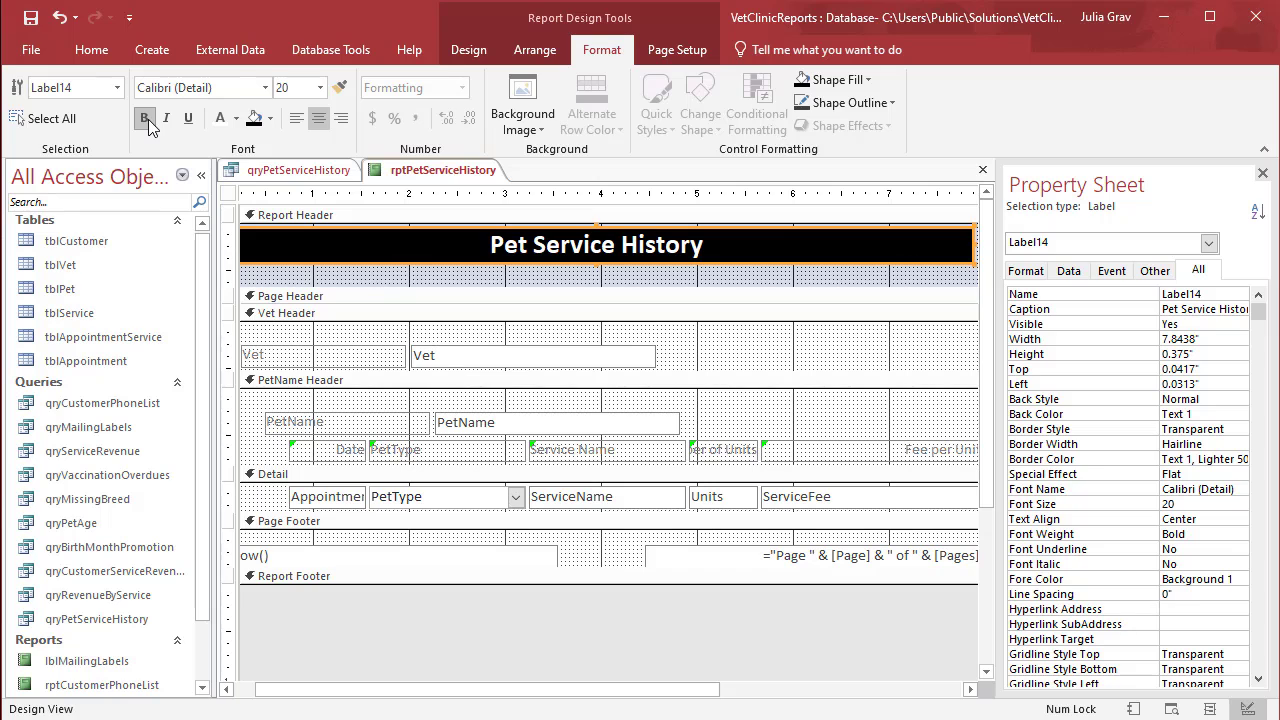
Give the column header labels, including Service Name and Fee per Unit, black fill, bold, left alignment.
drag(336, 331, 384, 452)
shift+click(556, 455)
shift+click(745, 452)
shift+click(785, 456)
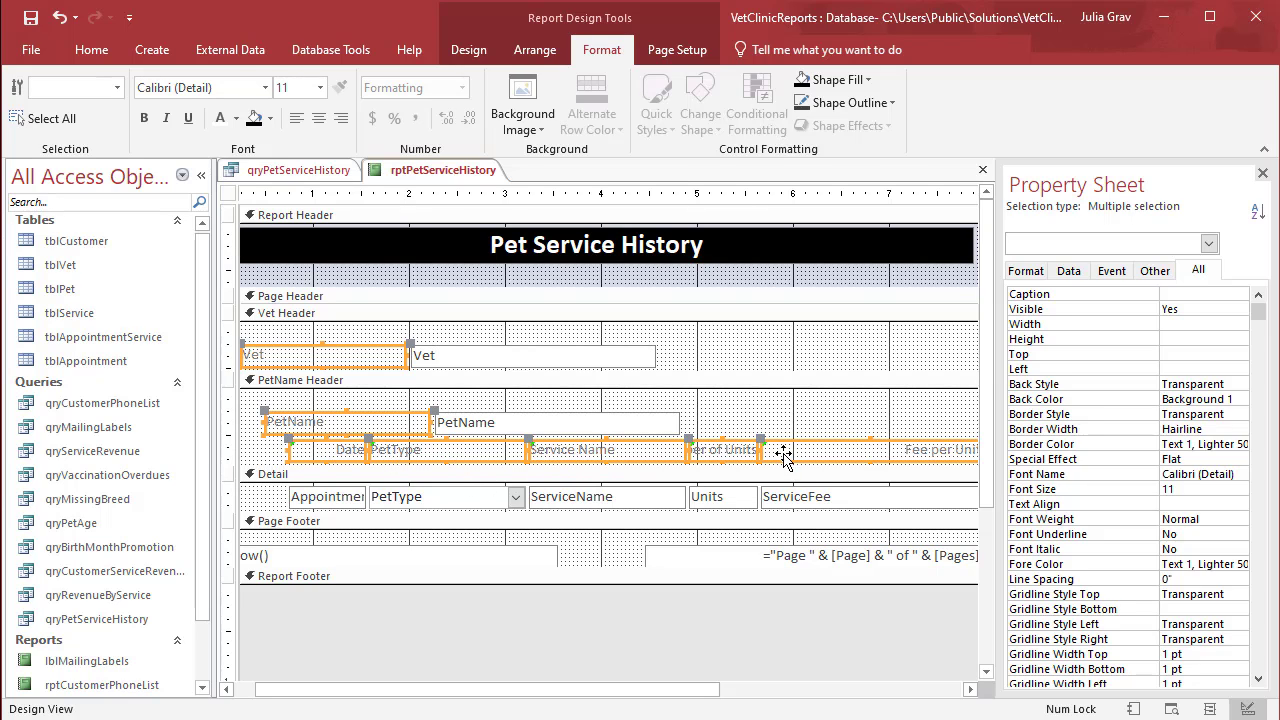
click(254, 118)
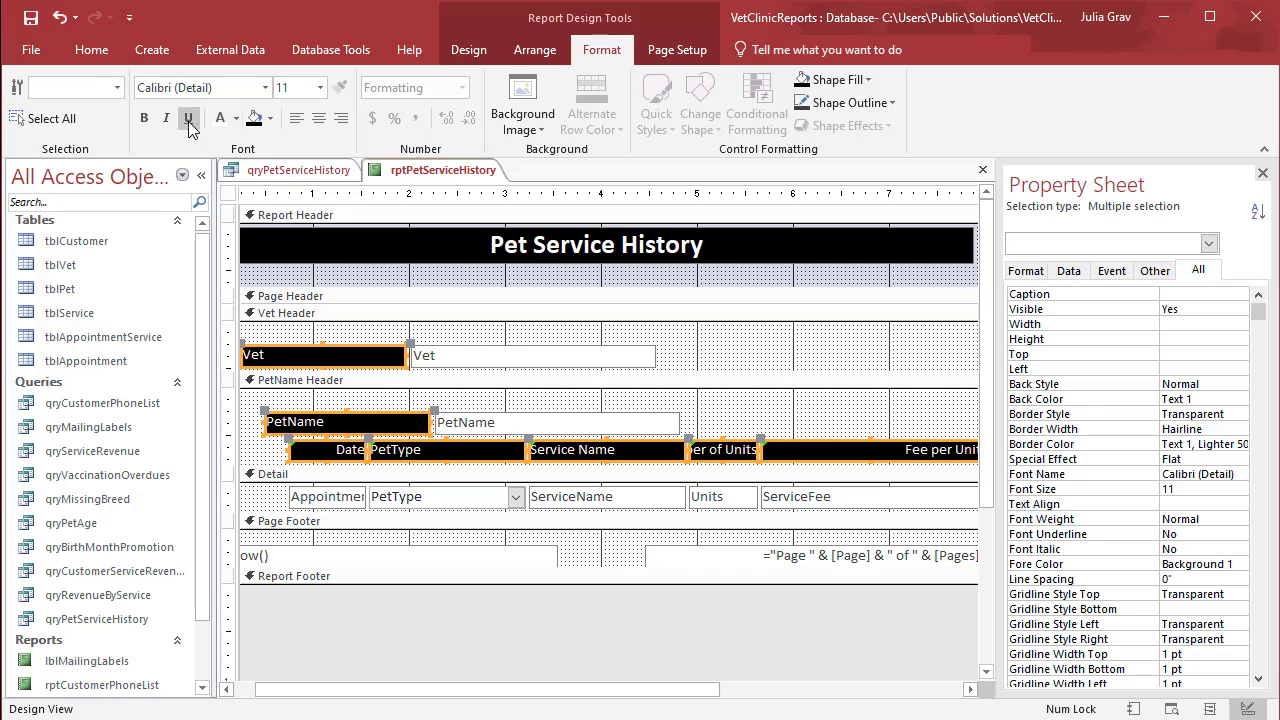
click(144, 118)
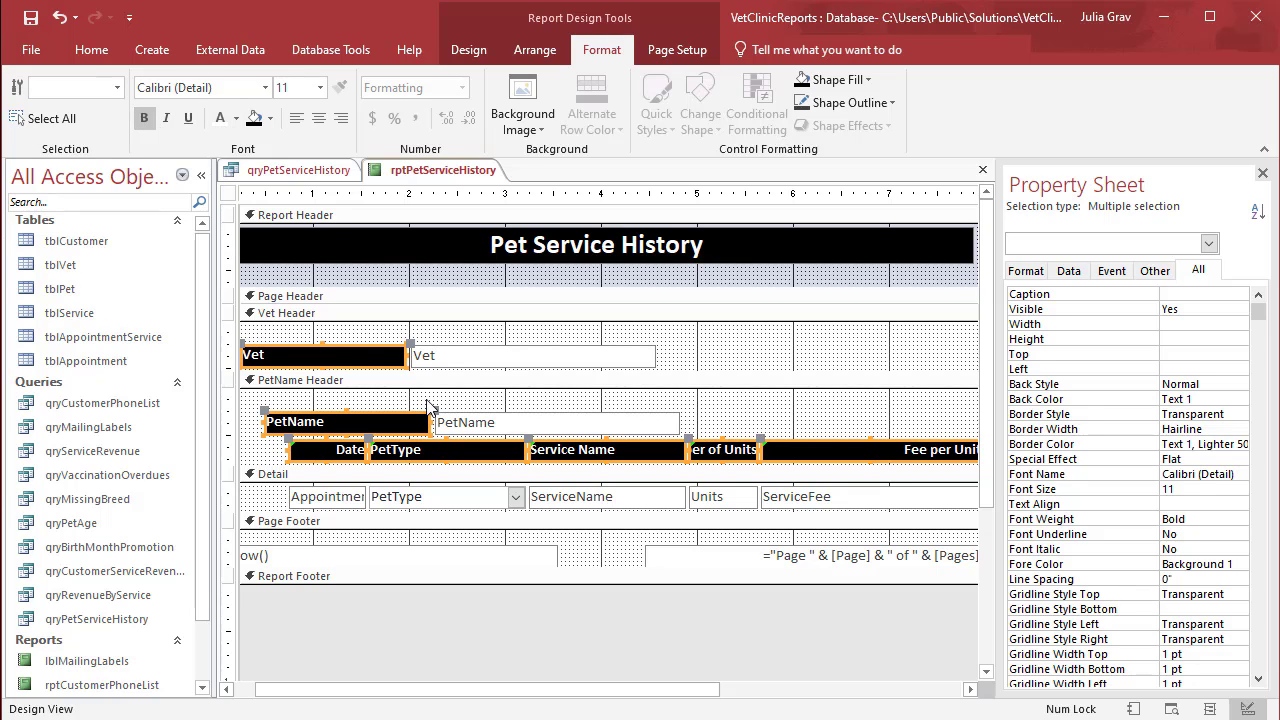
click(298, 119)
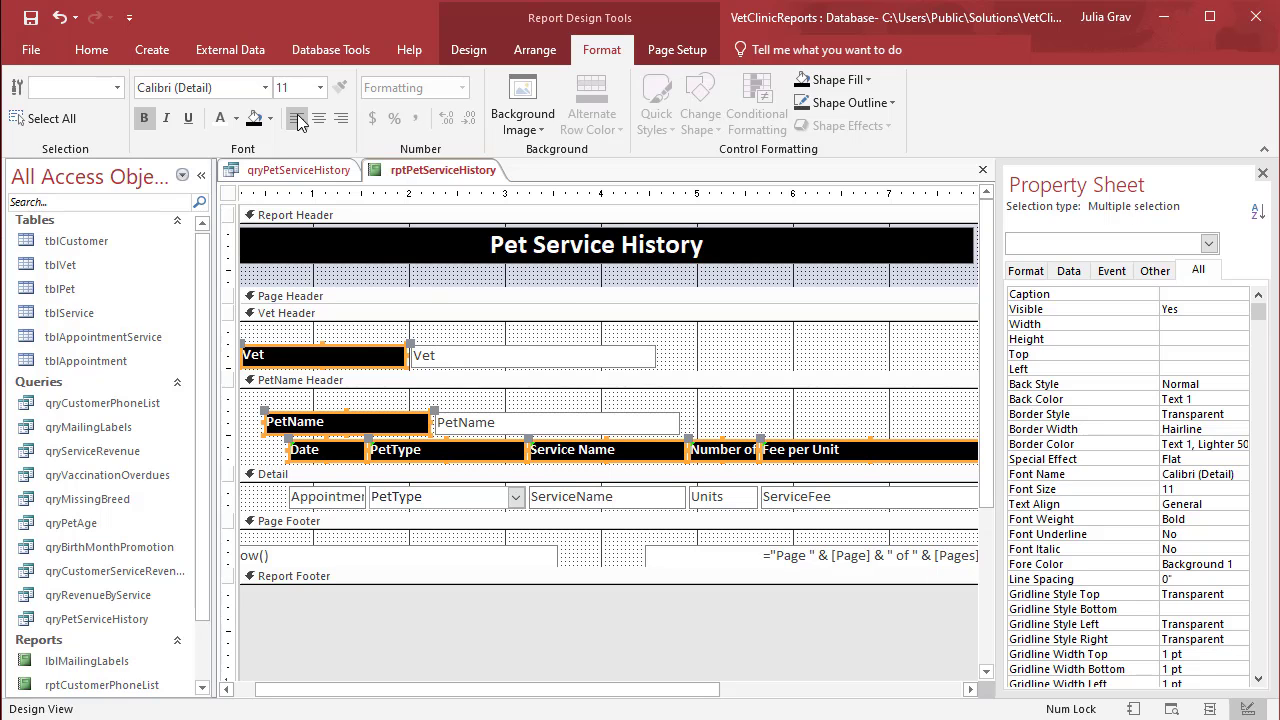
right_click(432, 172)
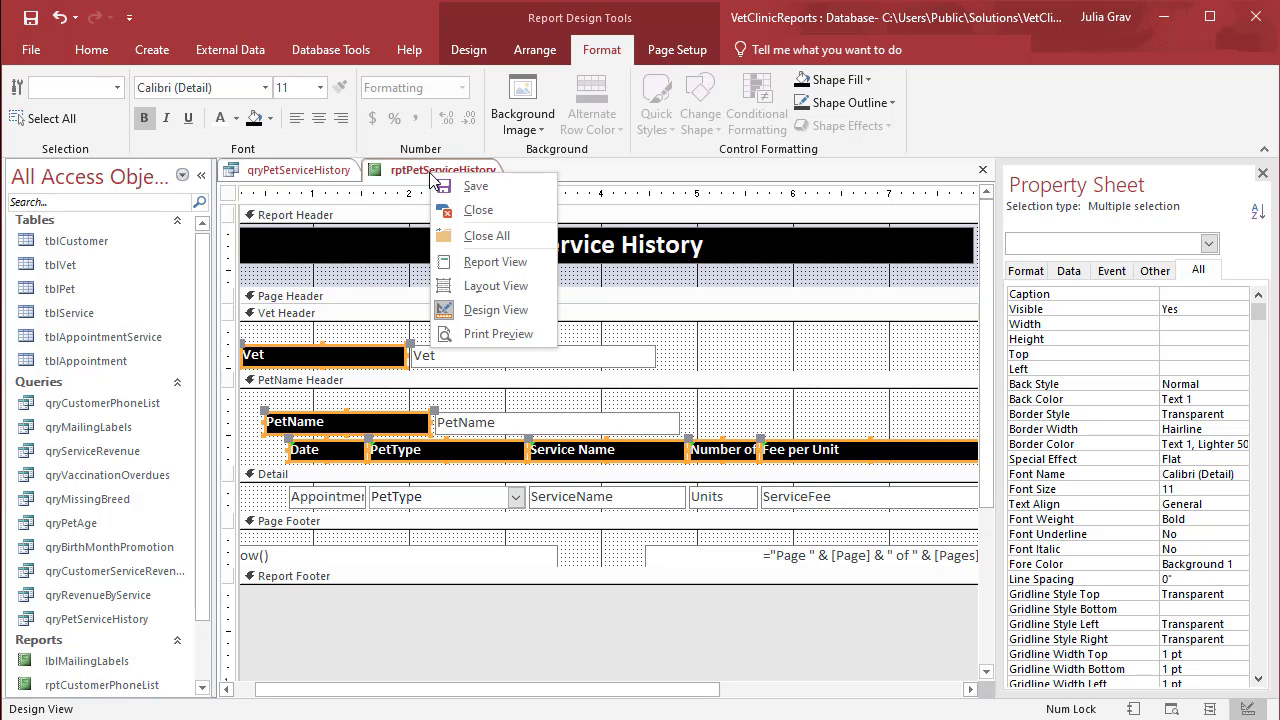
Switch the report to Layout View and scroll through its data.
click(470, 287)
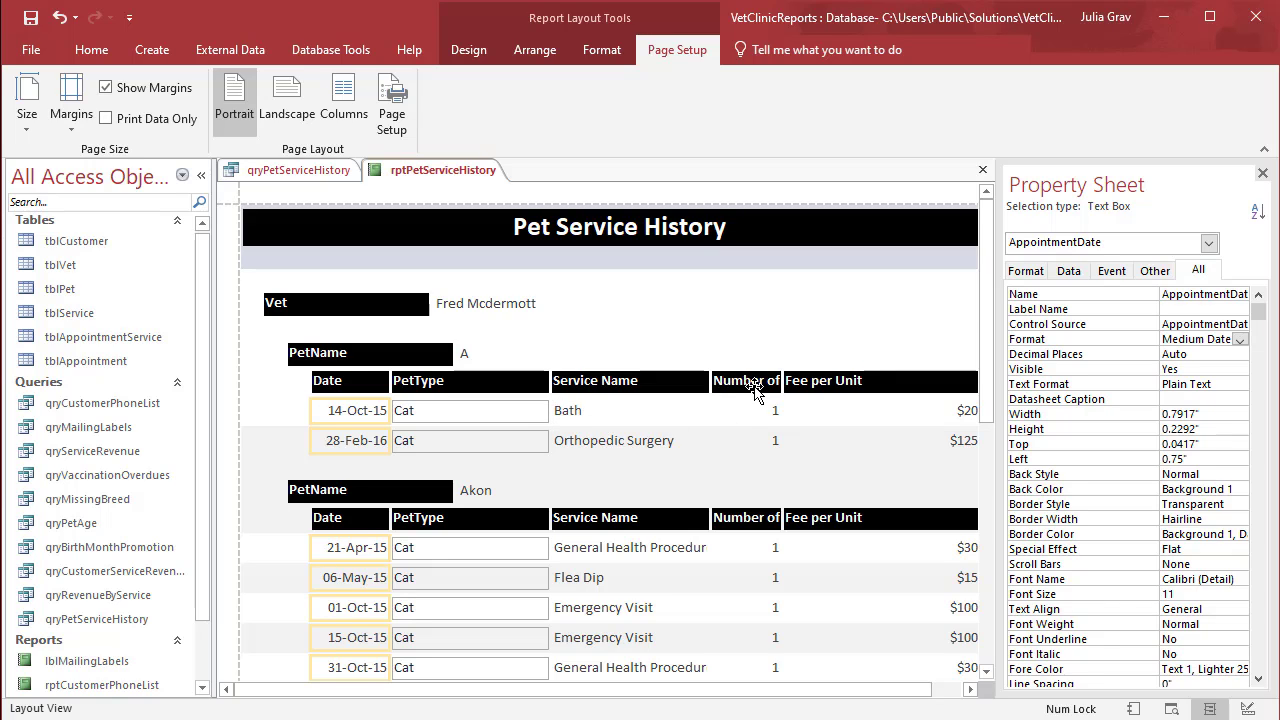
scroll(755, 392, down, 1)
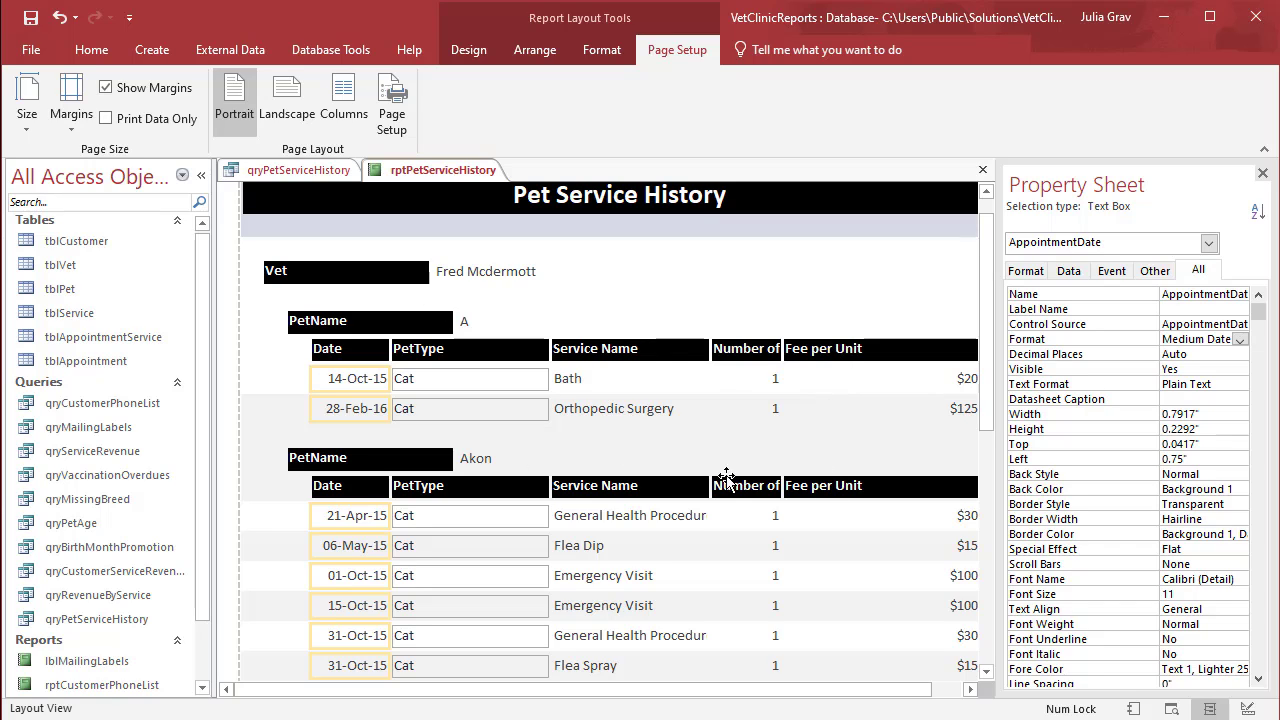
right_click(435, 177)
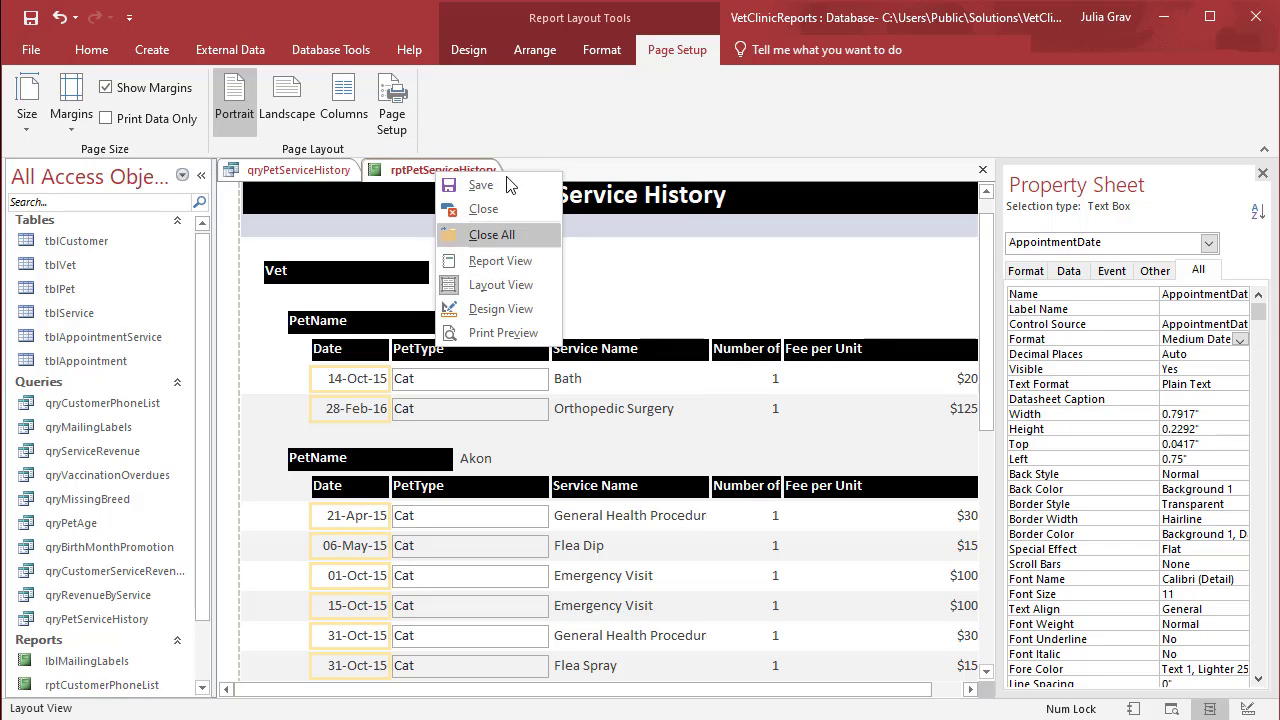
click(771, 286)
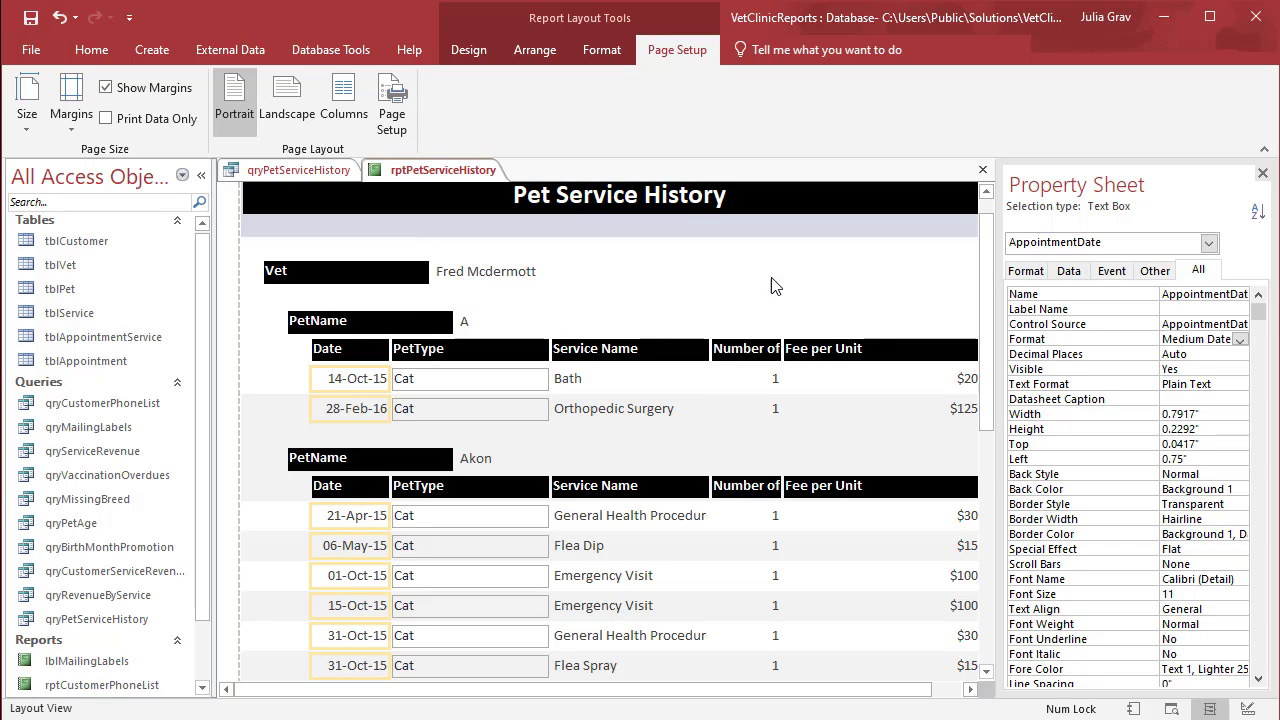
Widen the units header so 'Number of Units' shows in full, adjusting Fee per Unit.
click(785, 348)
drag(785, 348, 893, 359)
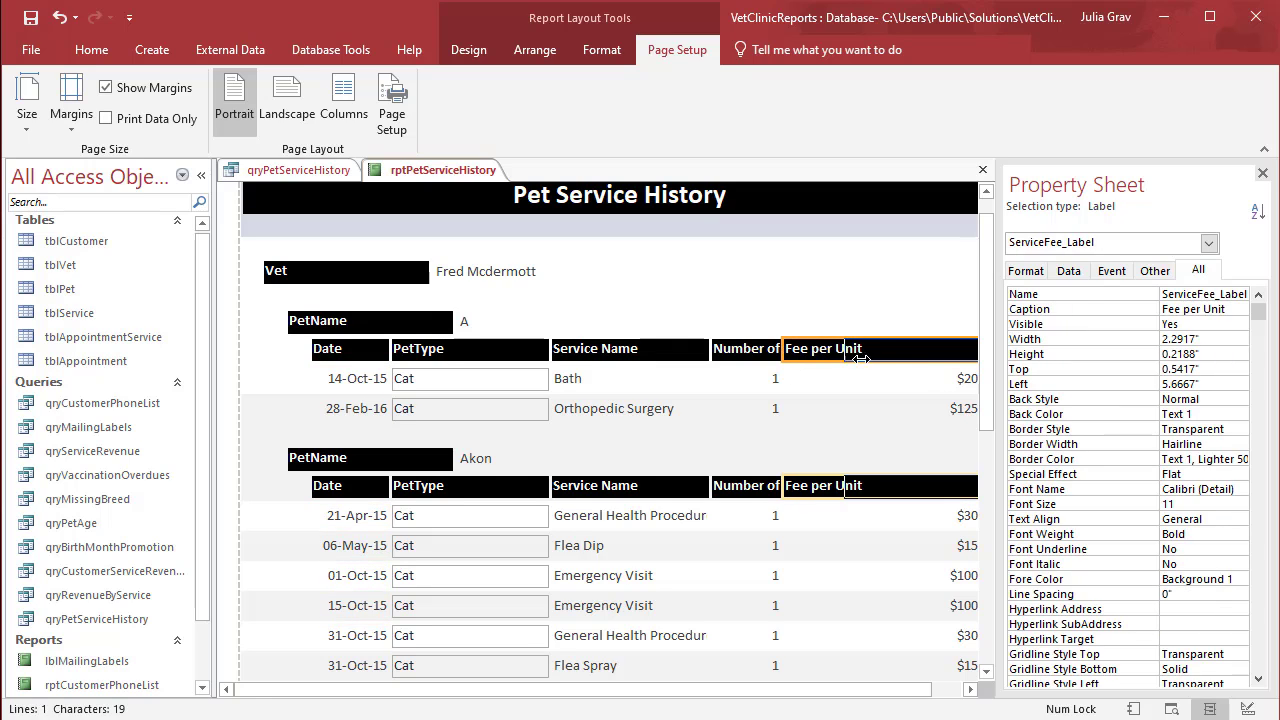
click(750, 353)
drag(765, 352, 823, 354)
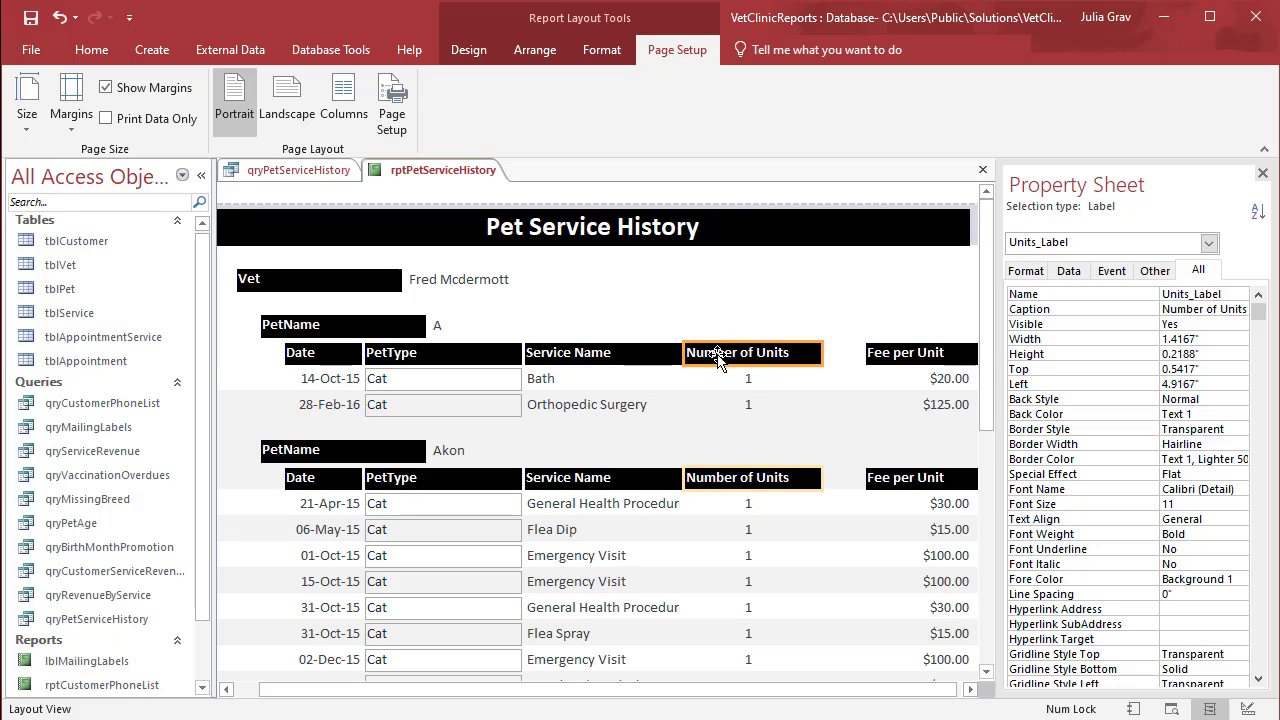
click(901, 355)
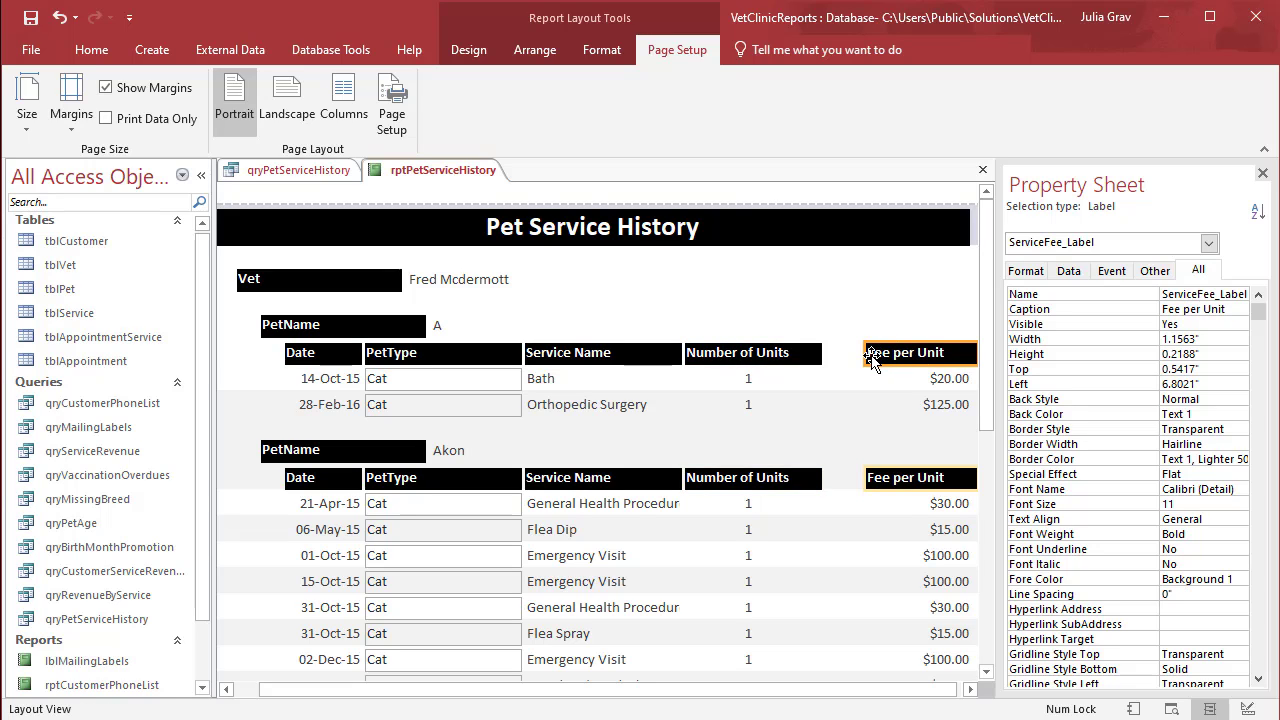
Widen Fee per Unit to meet the units header and make PetType field borders Transparent.
drag(866, 355, 826, 357)
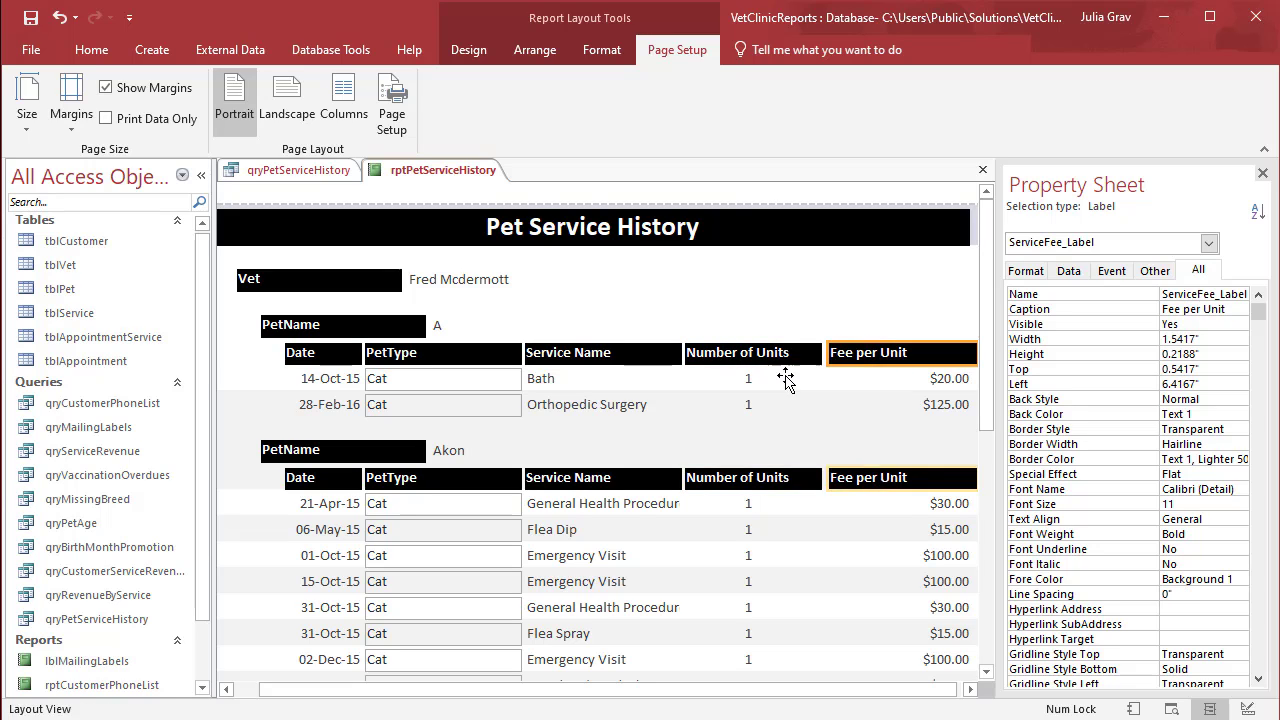
click(514, 386)
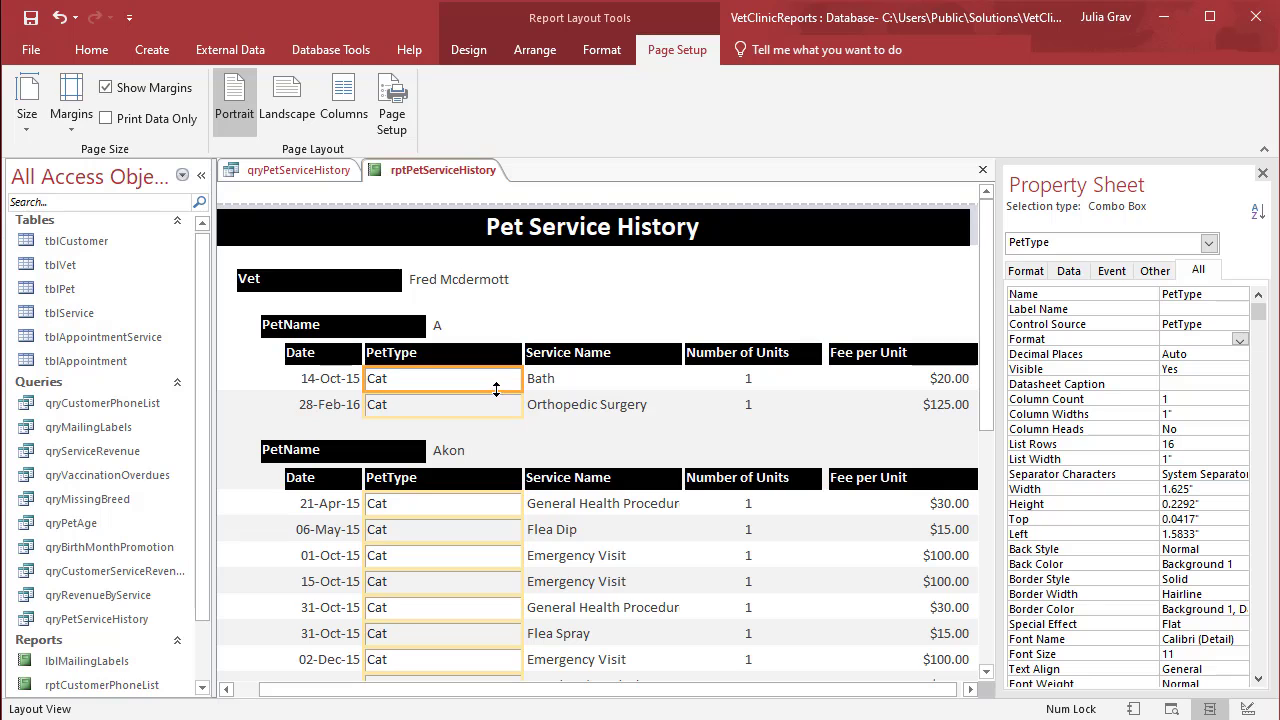
click(1194, 578)
click(1239, 580)
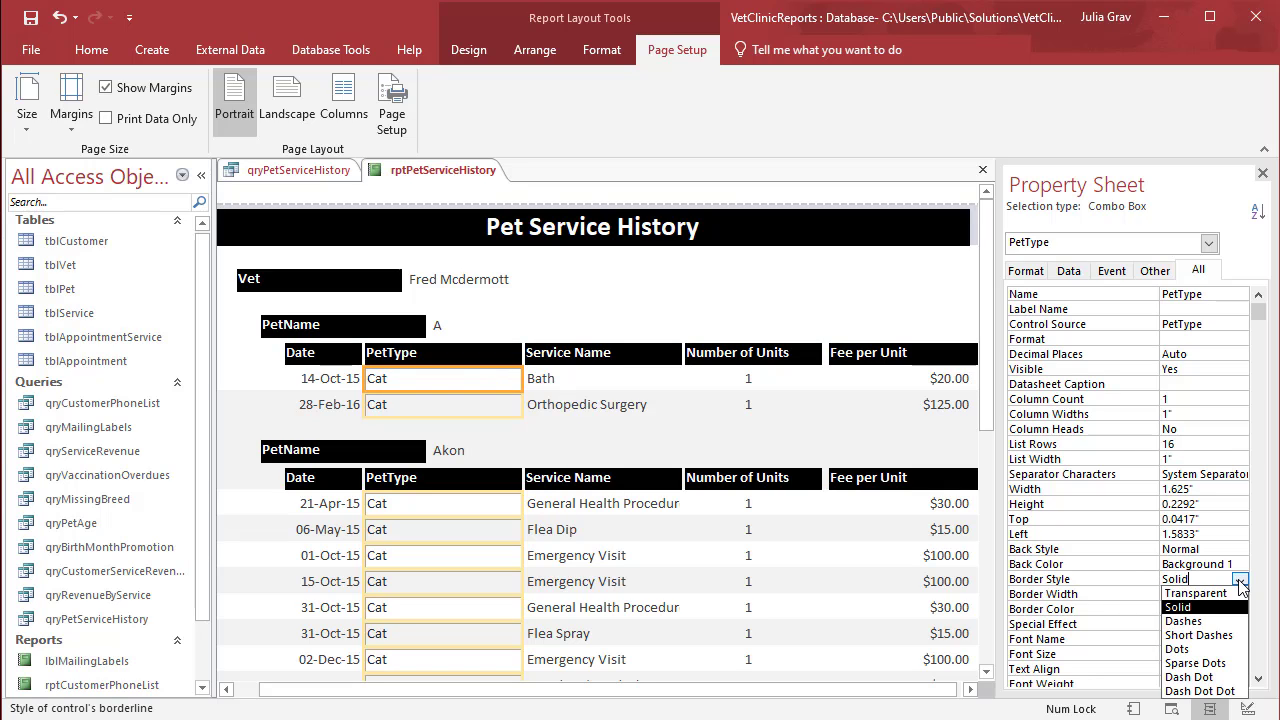
click(1239, 594)
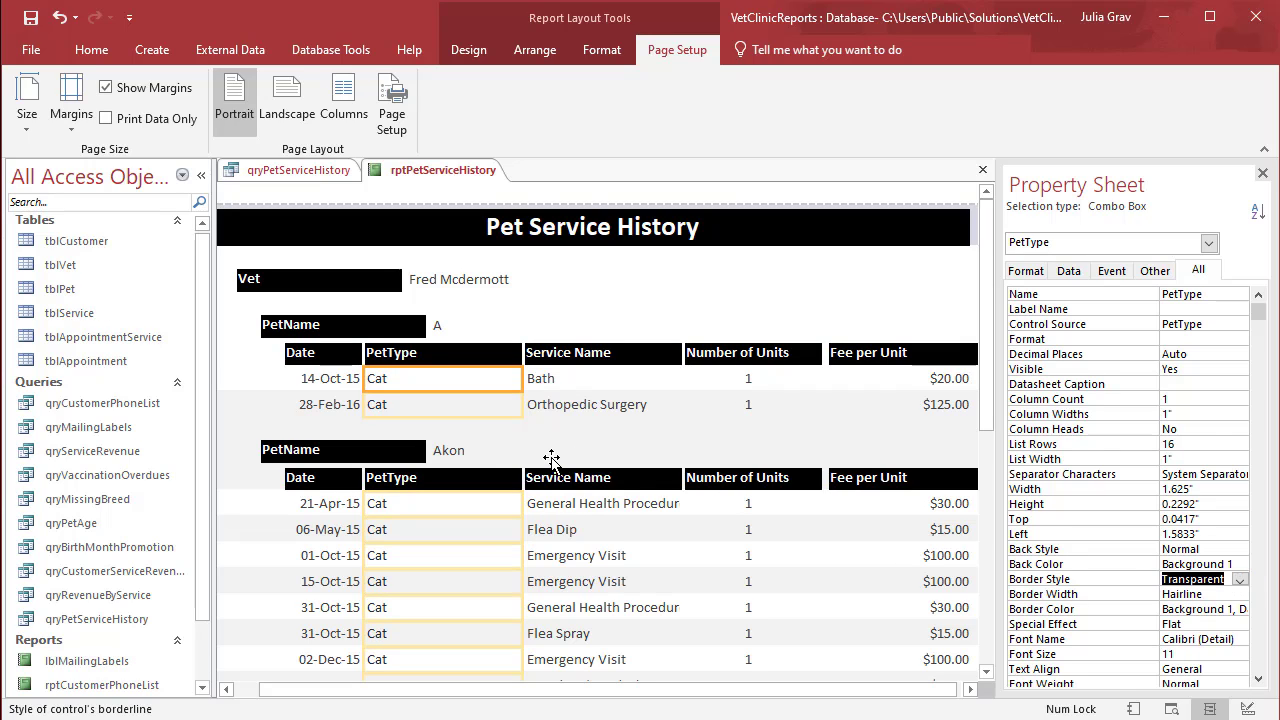
Relabel the PetType header as 'Pet Type'.
click(404, 362)
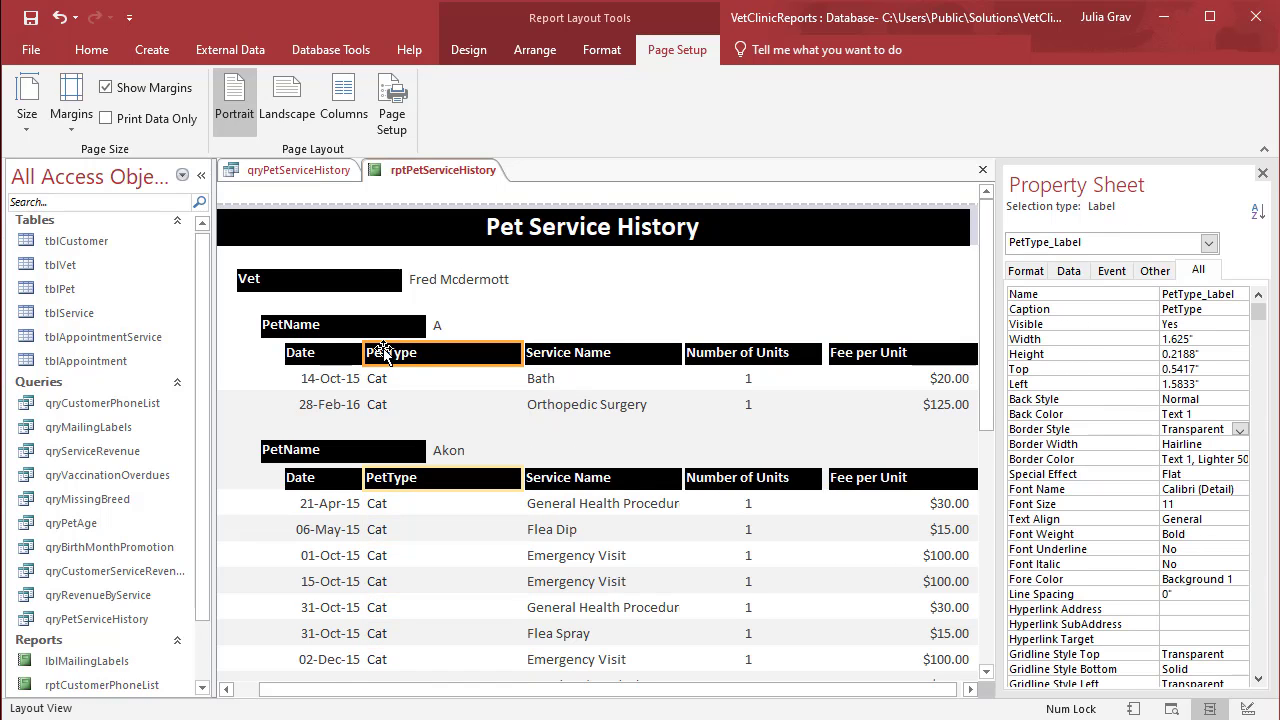
double_click(385, 352)
key(Delete)
key(ctrl+z)
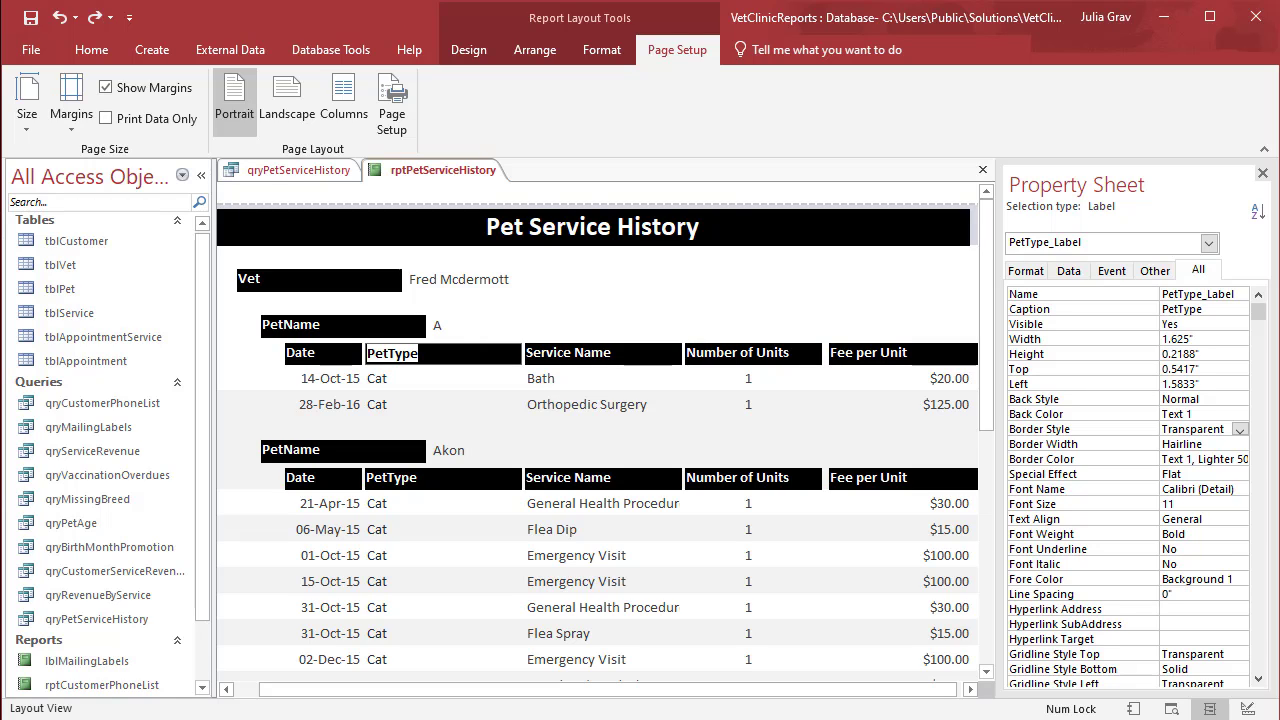
click(389, 353)
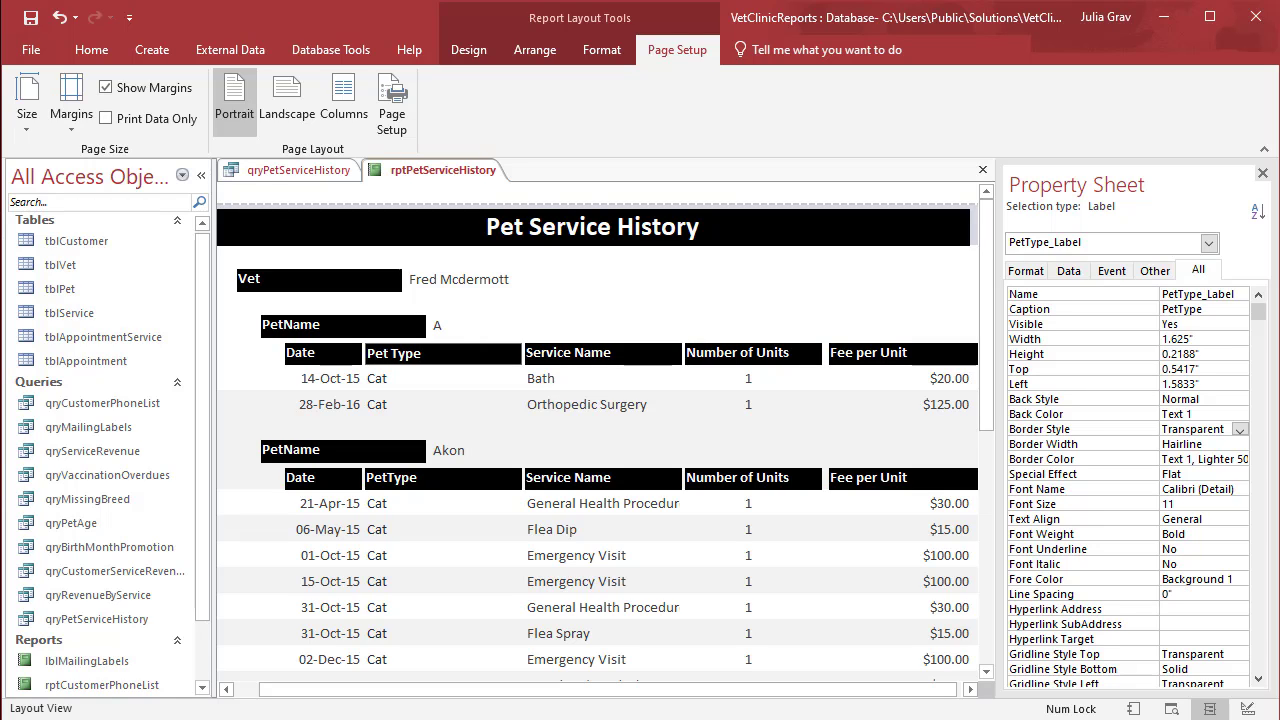
key(Return)
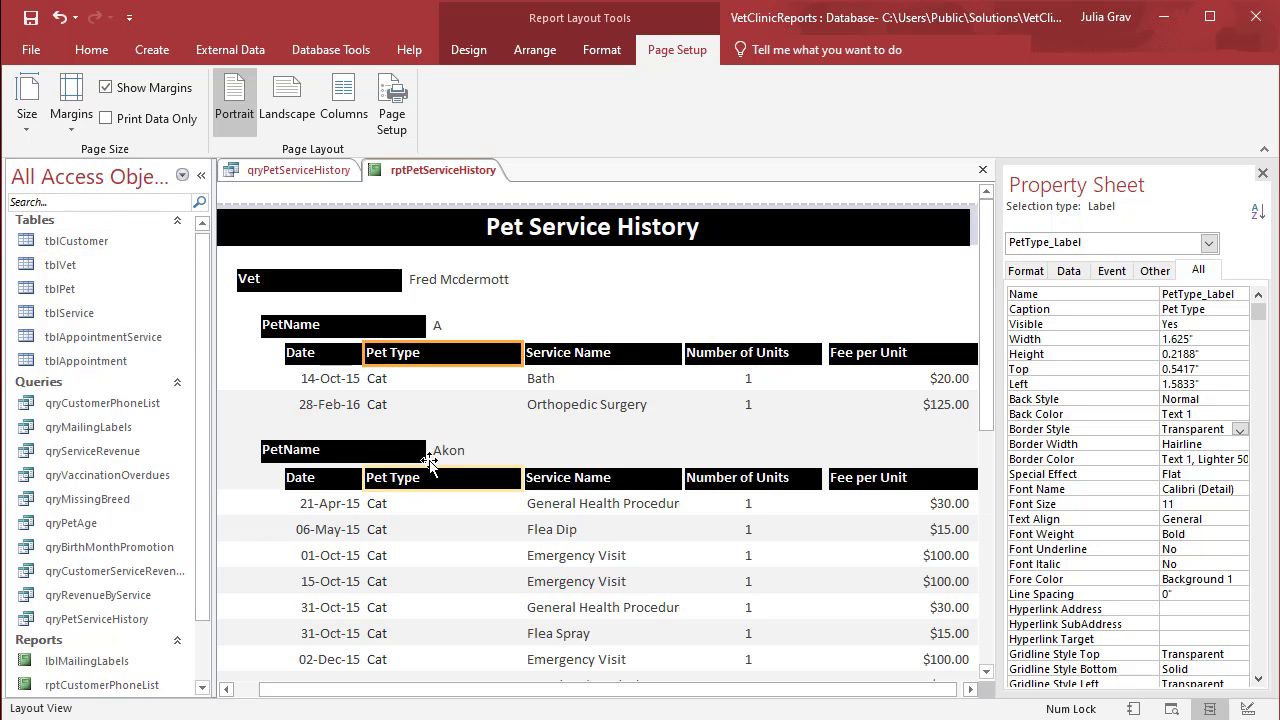
Relabel the PetName header as 'Pet Name'.
click(278, 326)
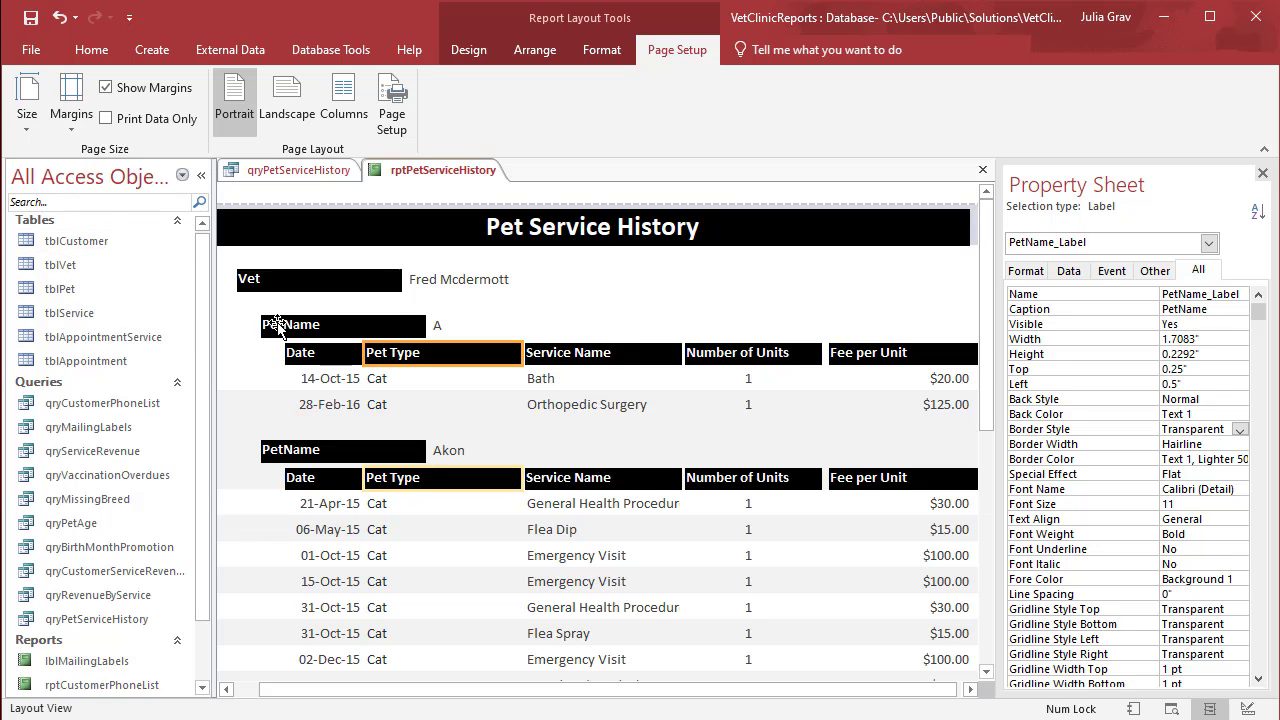
click(284, 326)
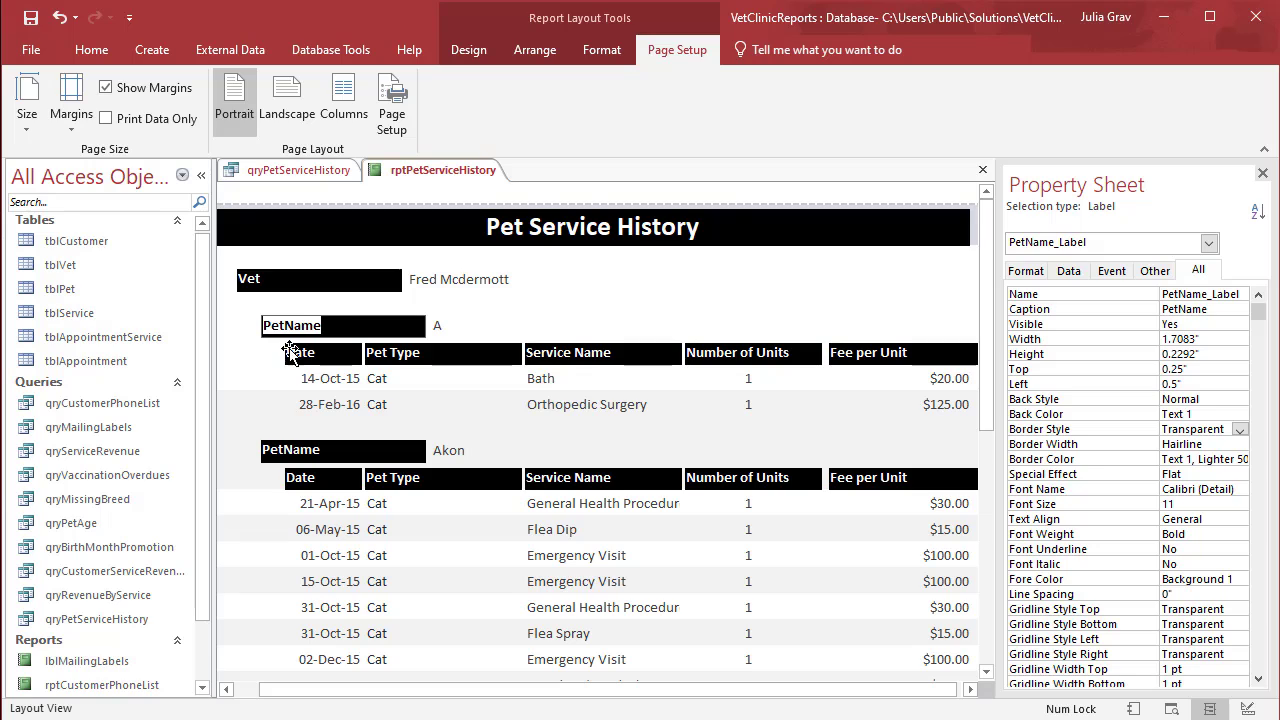
double_click(288, 326)
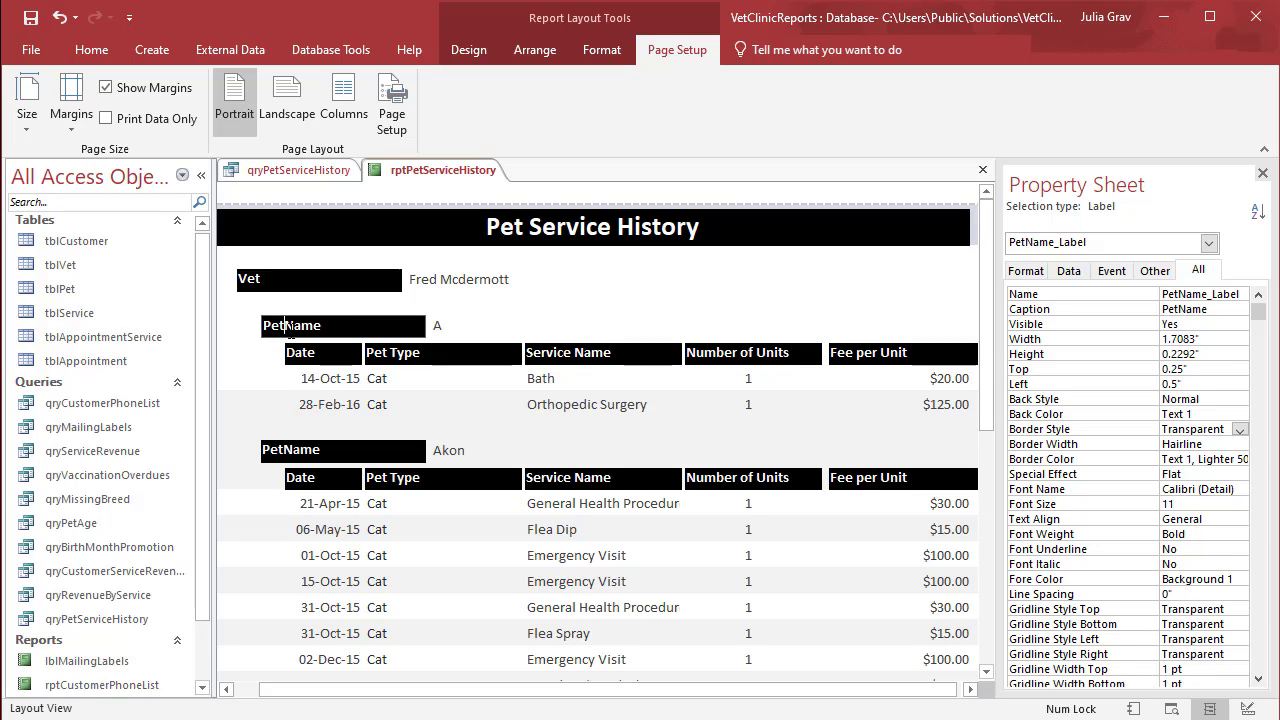
key(Return)
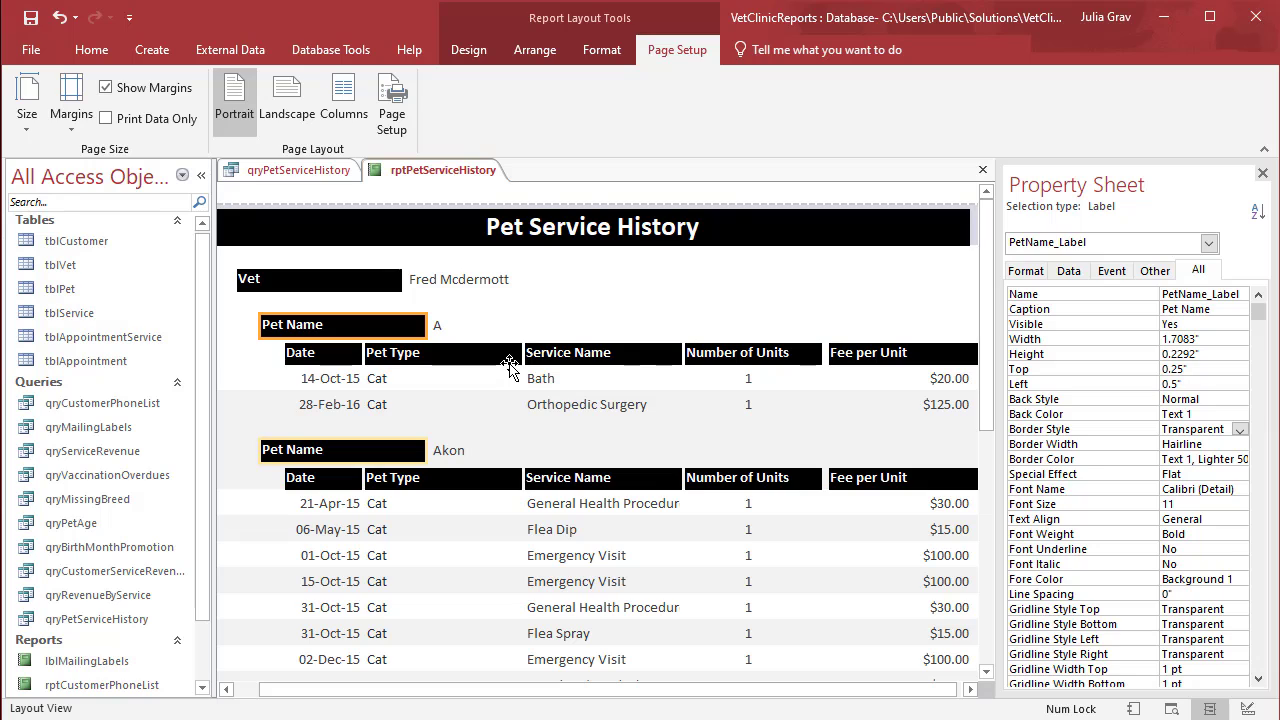
click(438, 286)
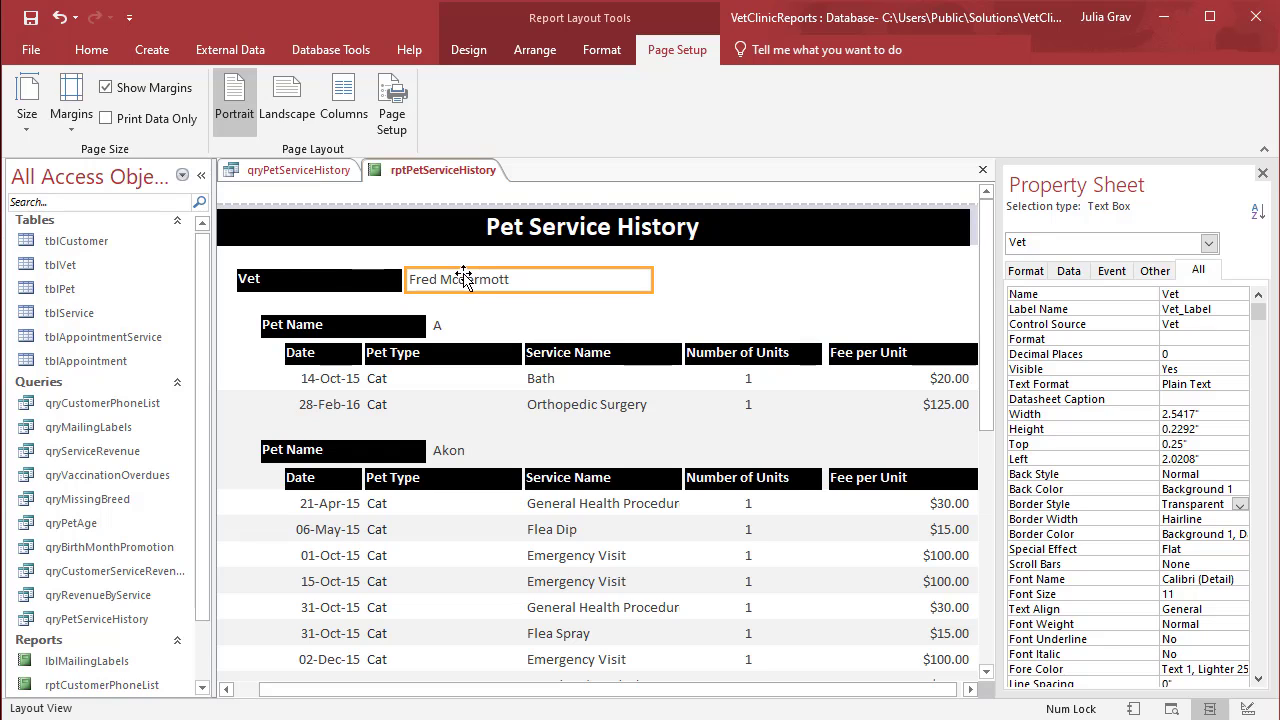
click(403, 283)
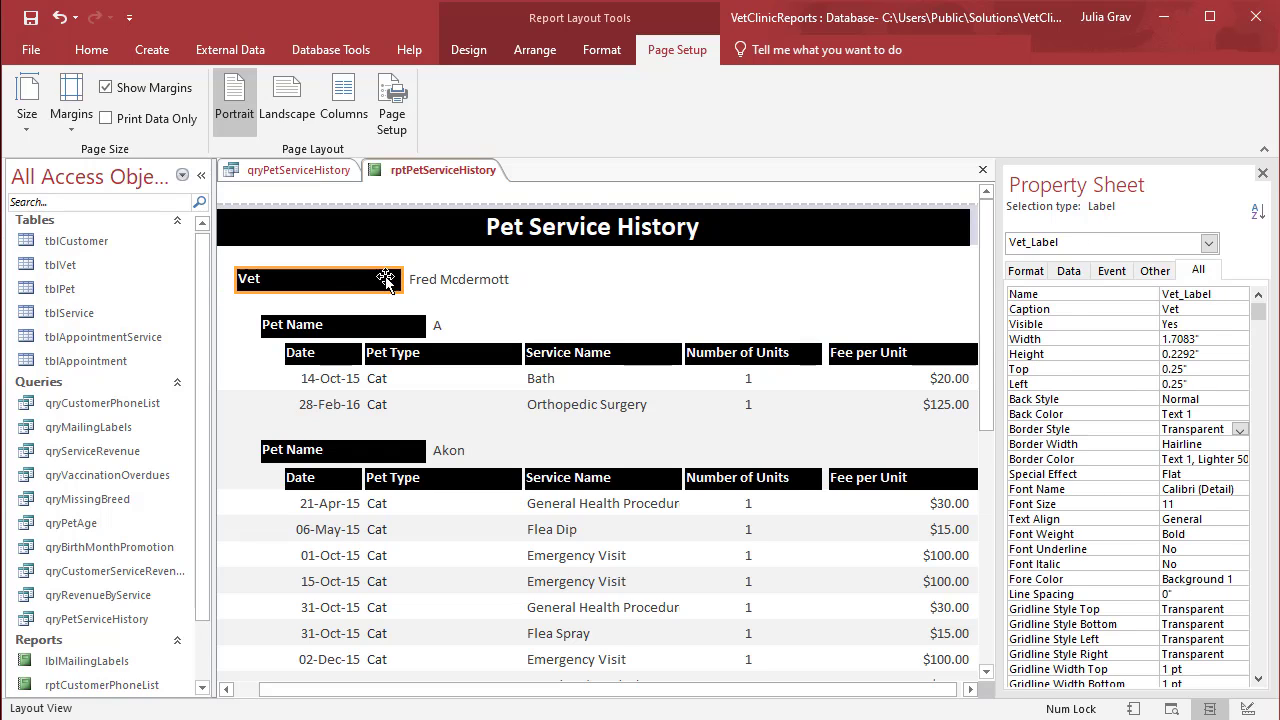
click(398, 280)
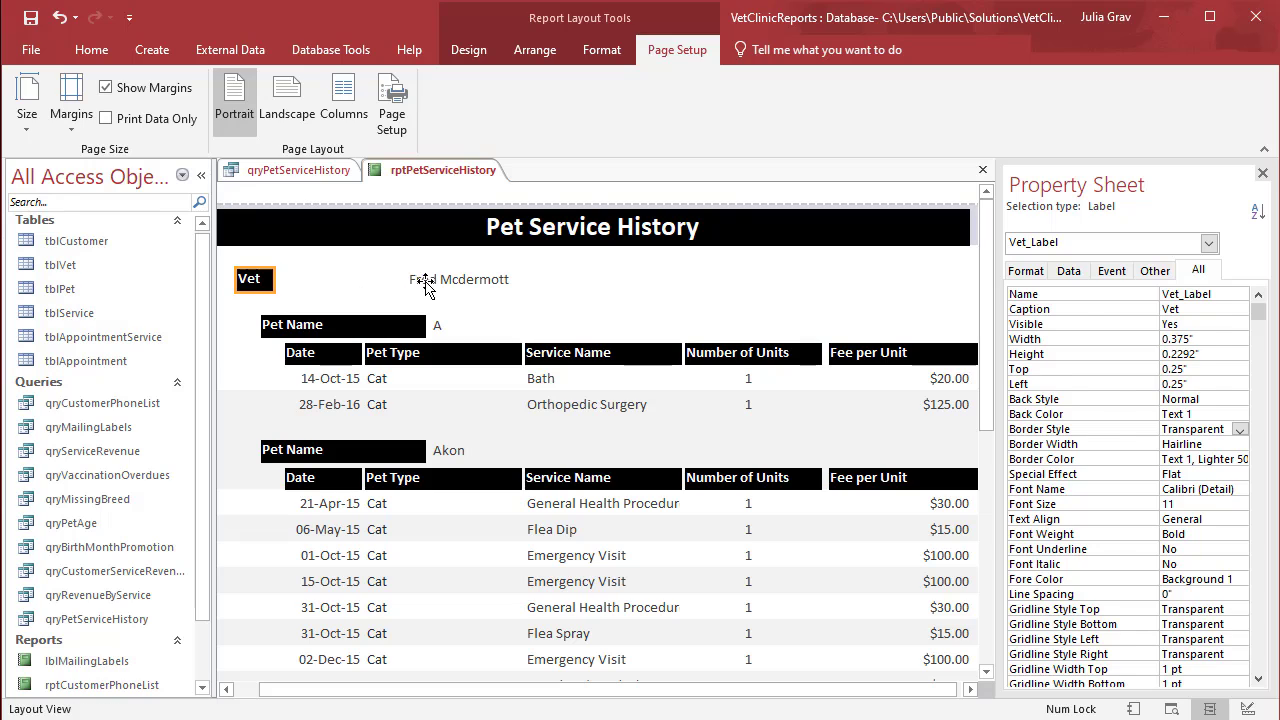
click(428, 282)
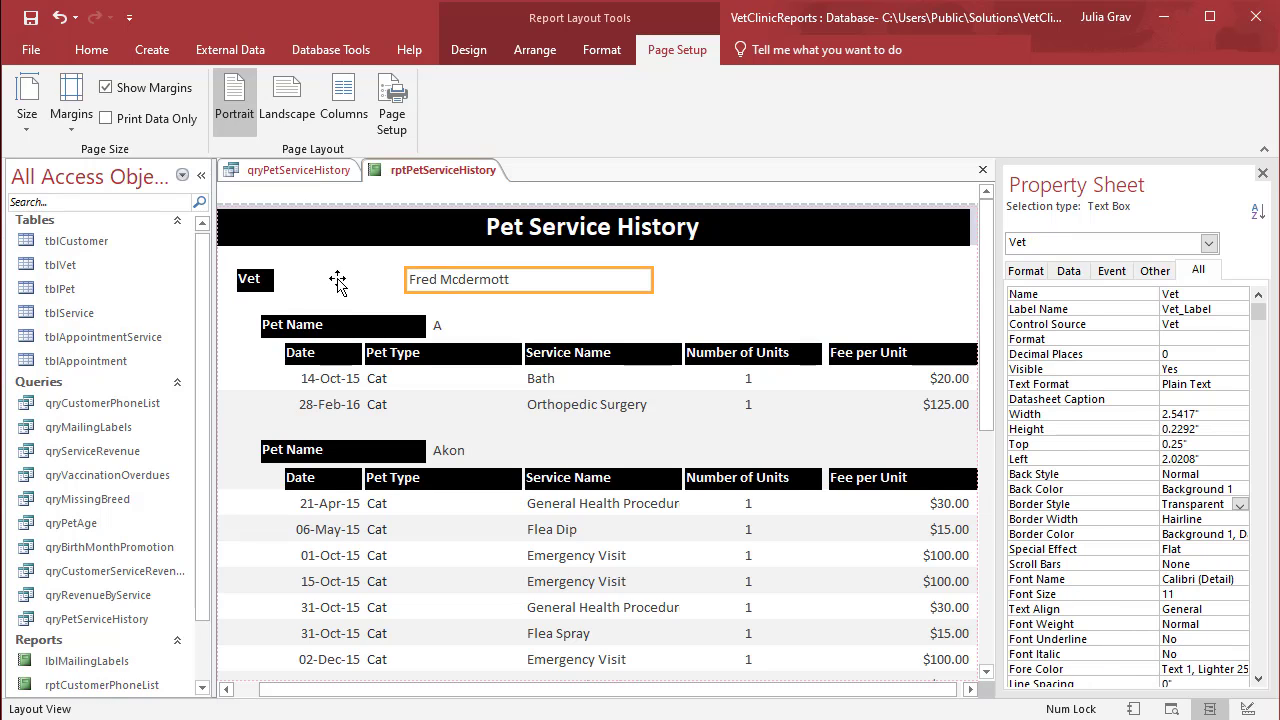
drag(446, 277, 304, 281)
drag(401, 270, 401, 262)
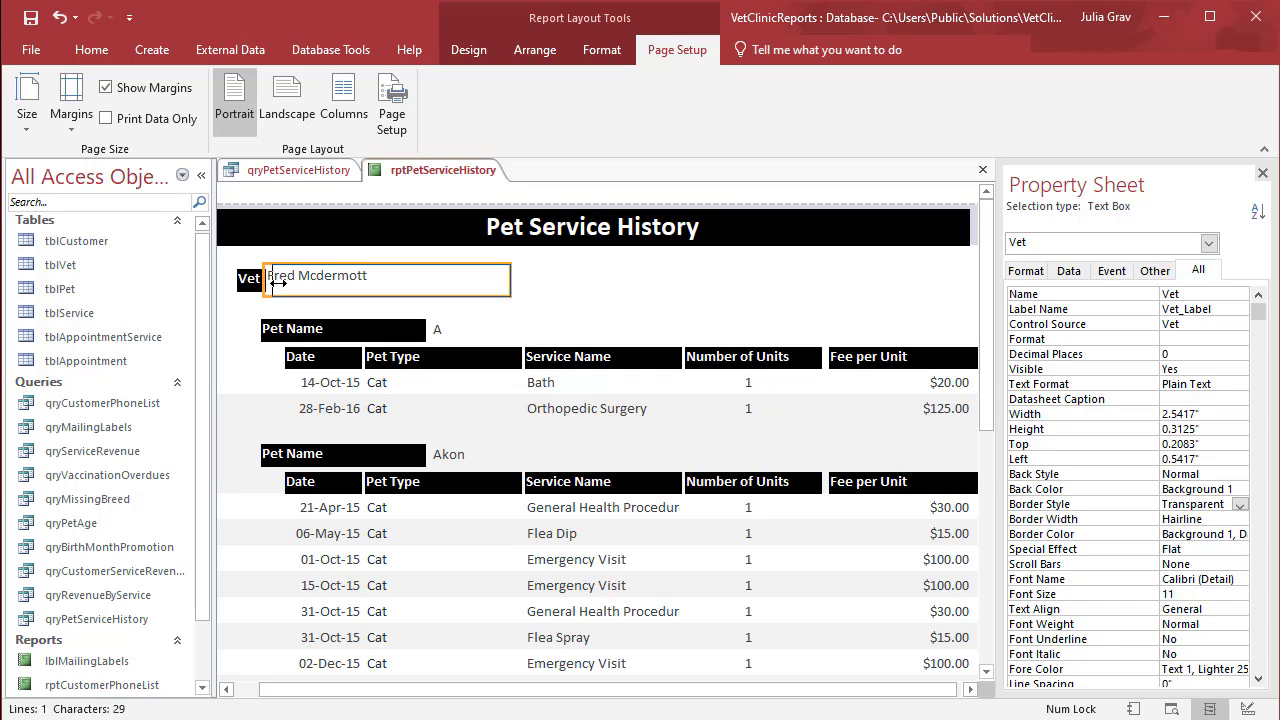
drag(264, 282, 317, 290)
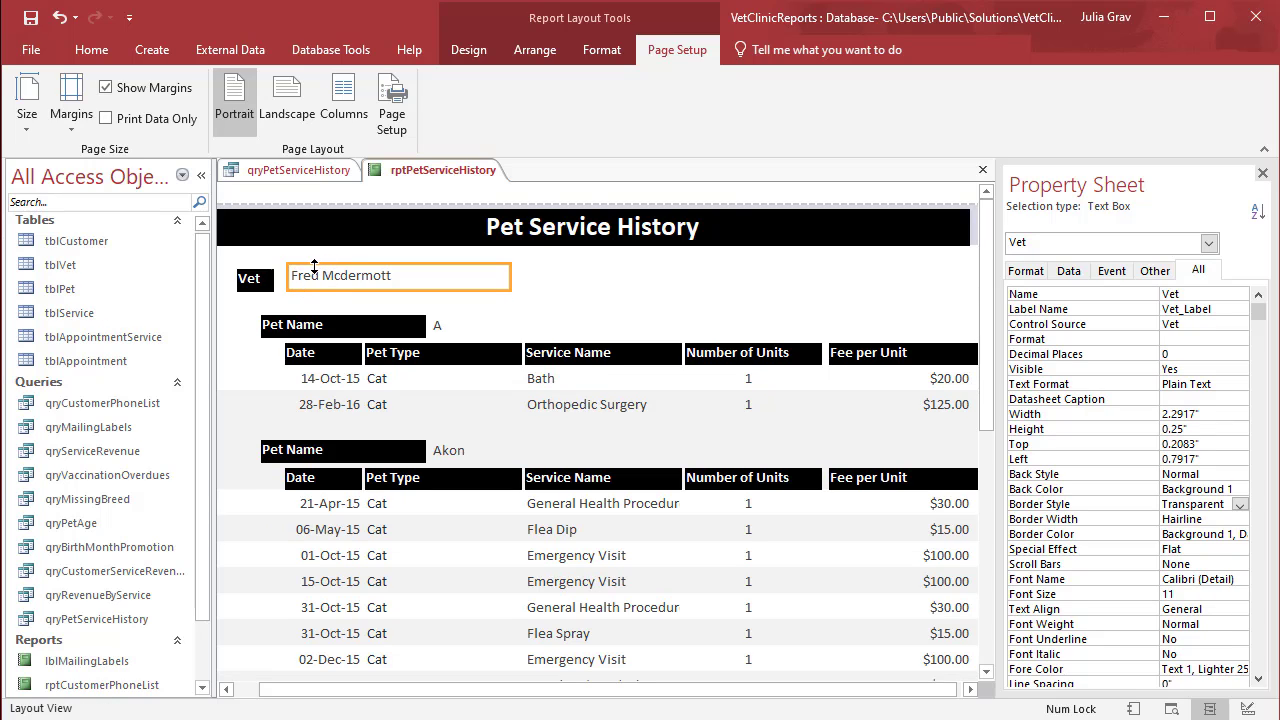
drag(313, 280, 309, 284)
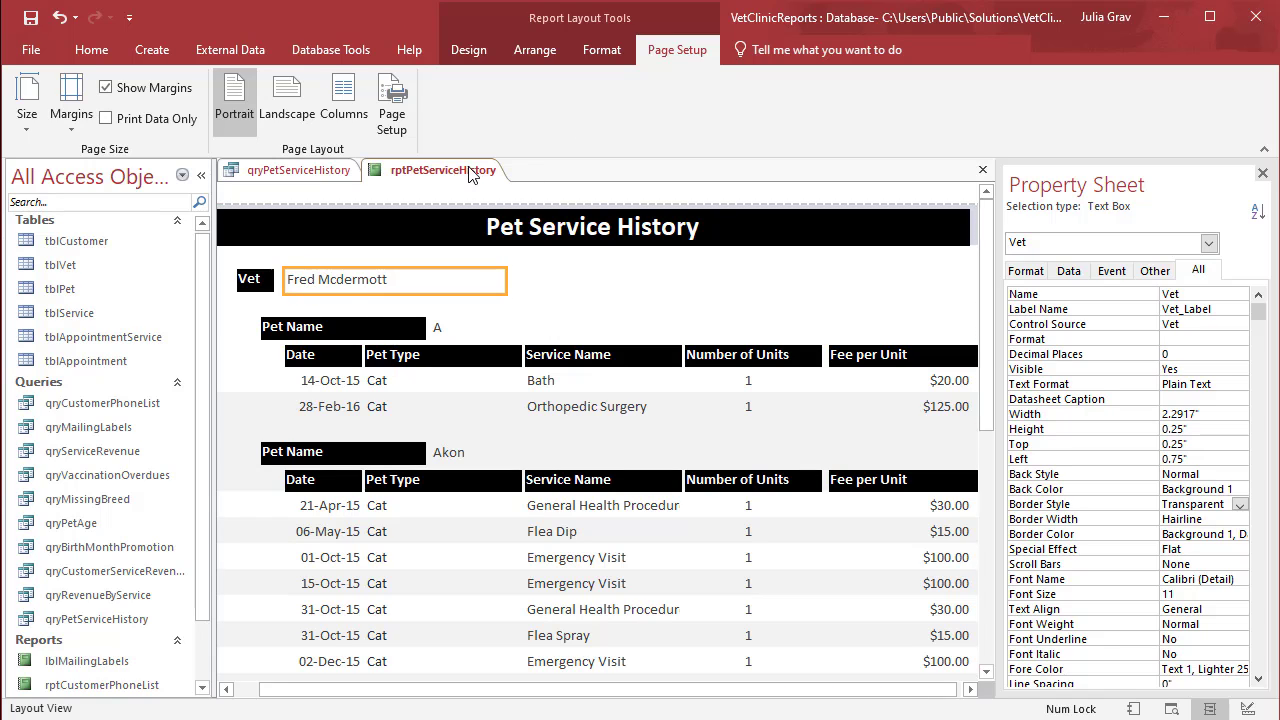
Back in Design View, make the vet name box bold black text.
right_click(478, 172)
click(522, 304)
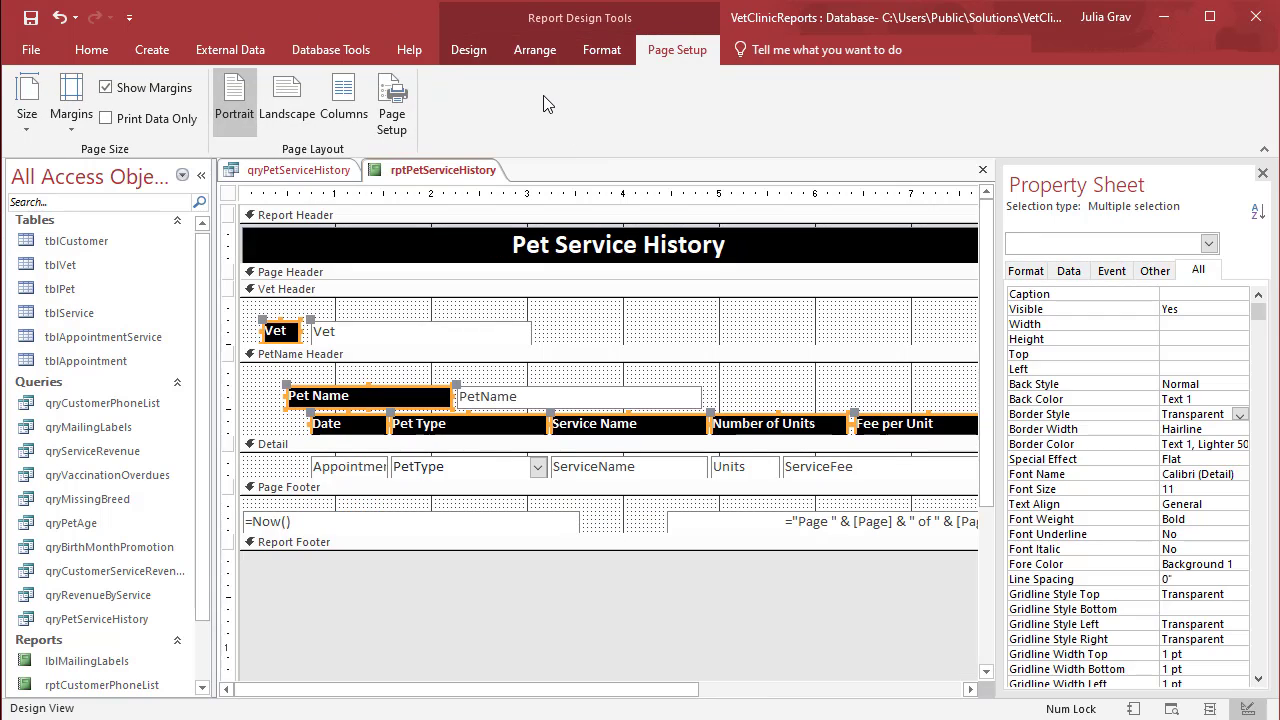
click(401, 340)
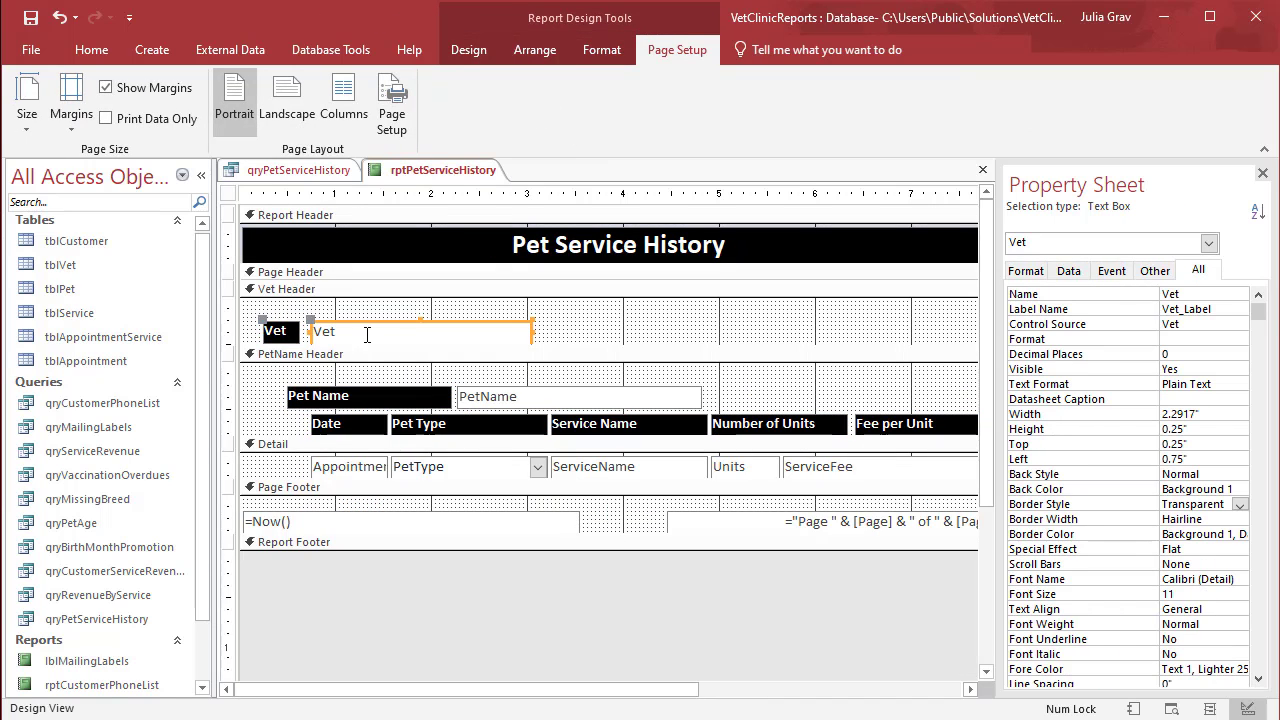
click(601, 49)
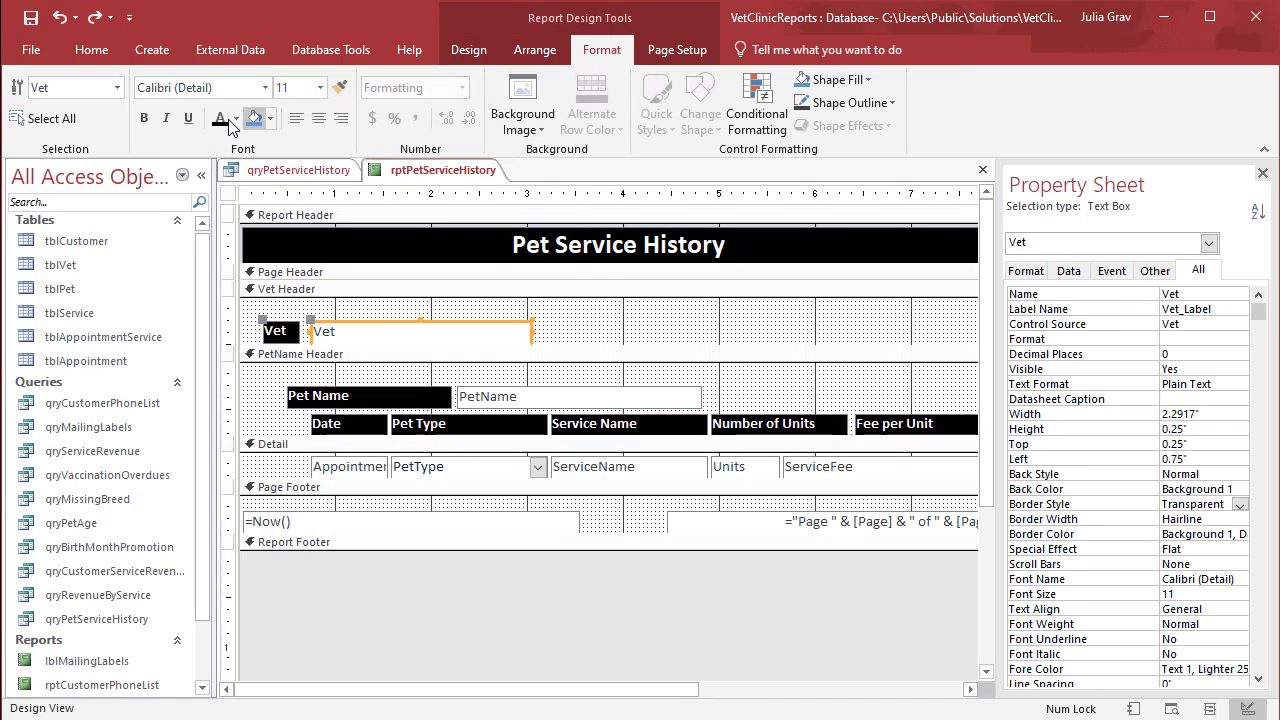
click(220, 119)
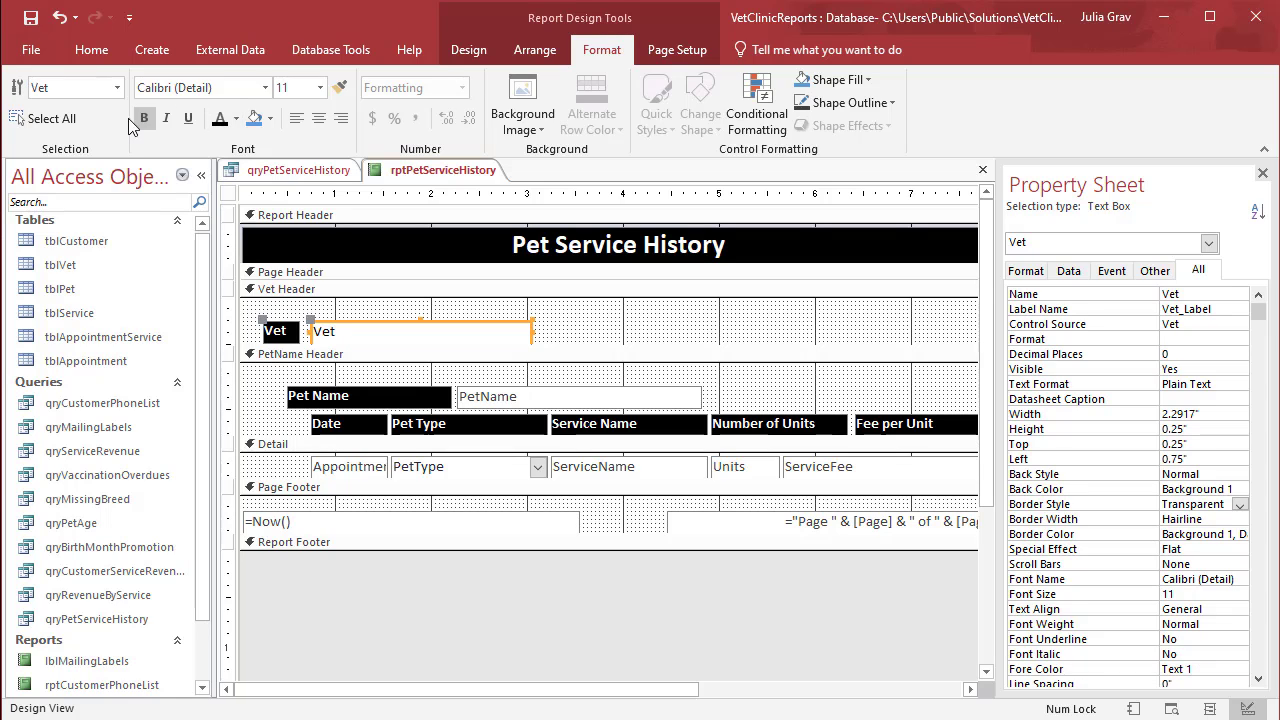
click(143, 119)
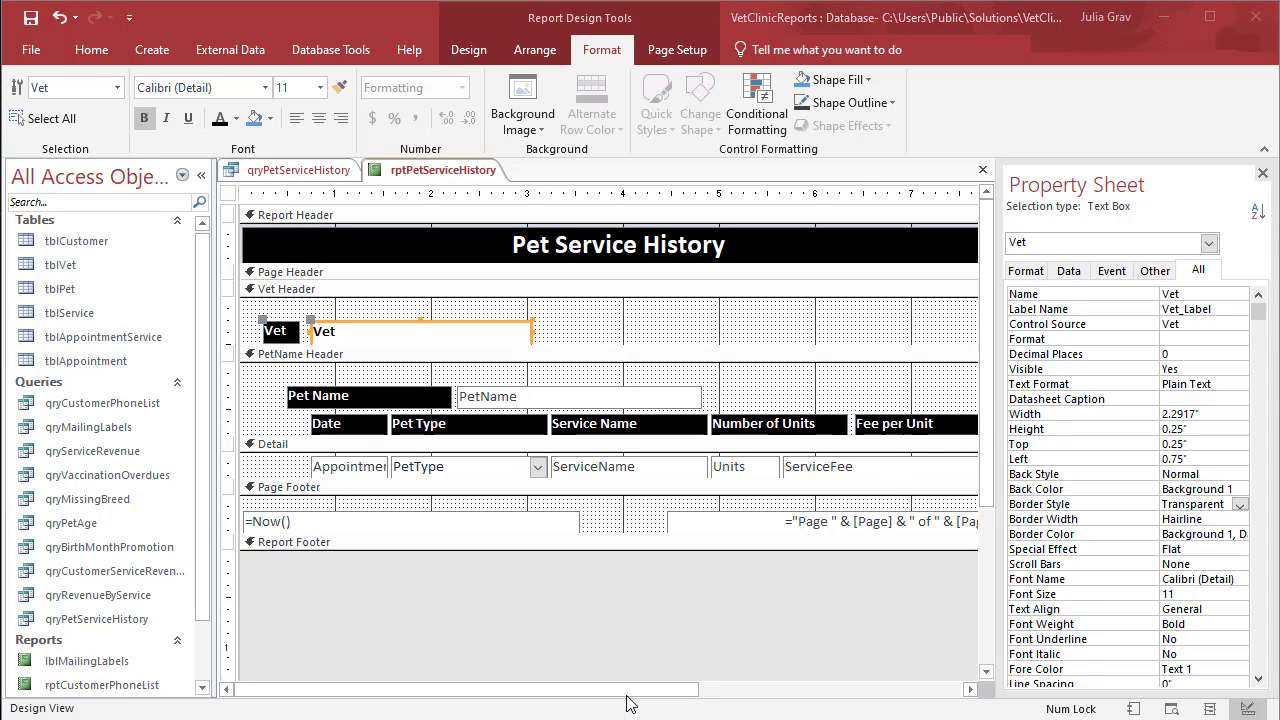
Narrow the Number of Units heading and move Fee per Unit left beside it.
drag(633, 690, 727, 707)
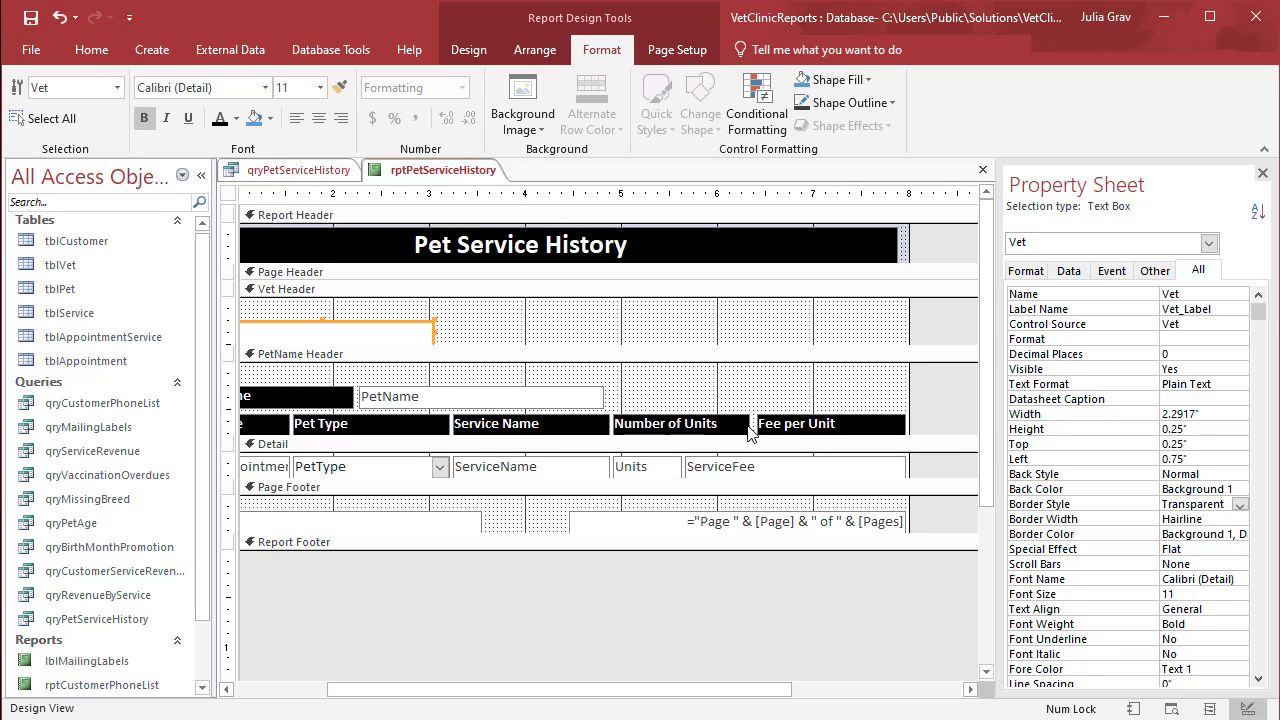
click(741, 428)
drag(750, 424, 720, 424)
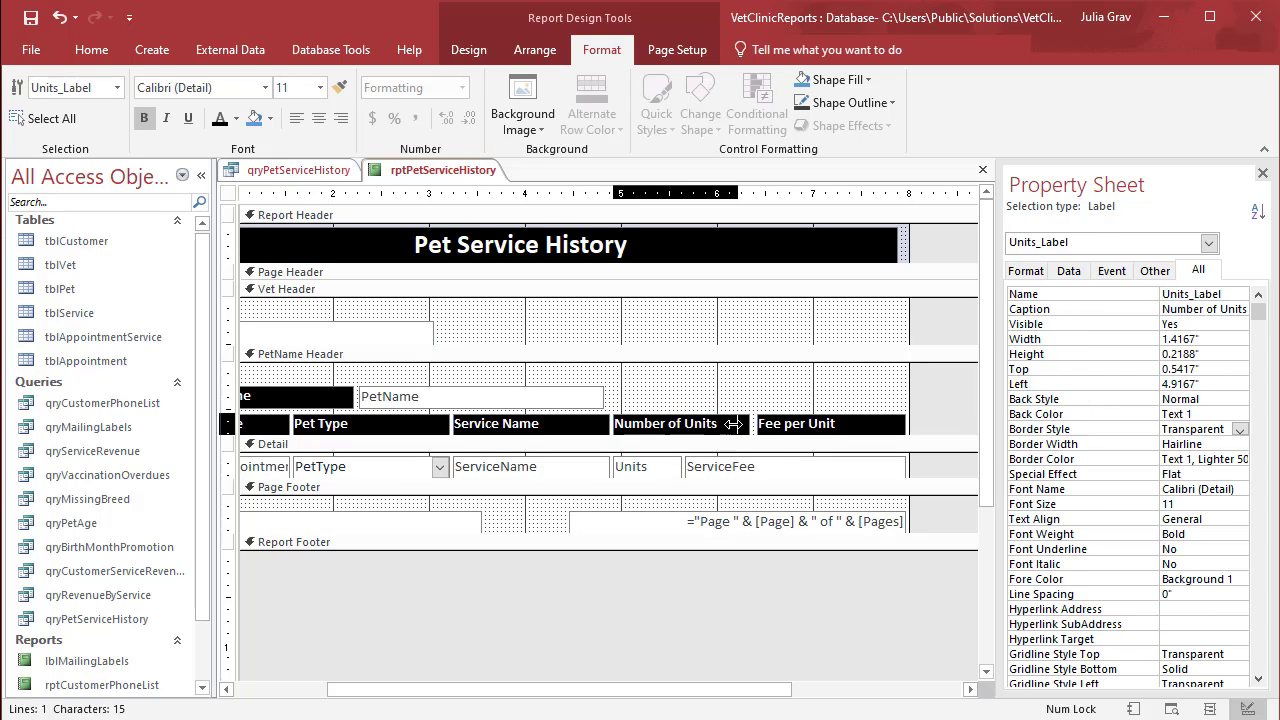
click(800, 418)
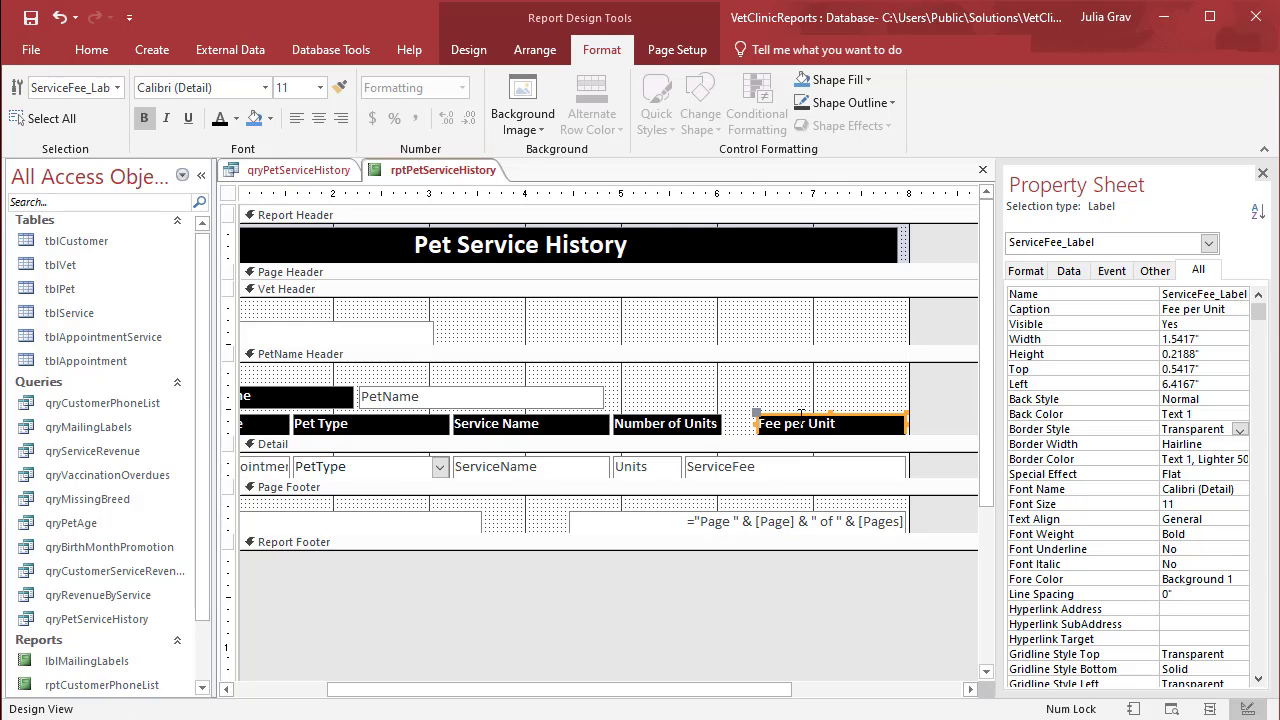
drag(797, 416, 763, 414)
Narrow the ServiceFee box to about 0.79 inches under its heading.
click(899, 467)
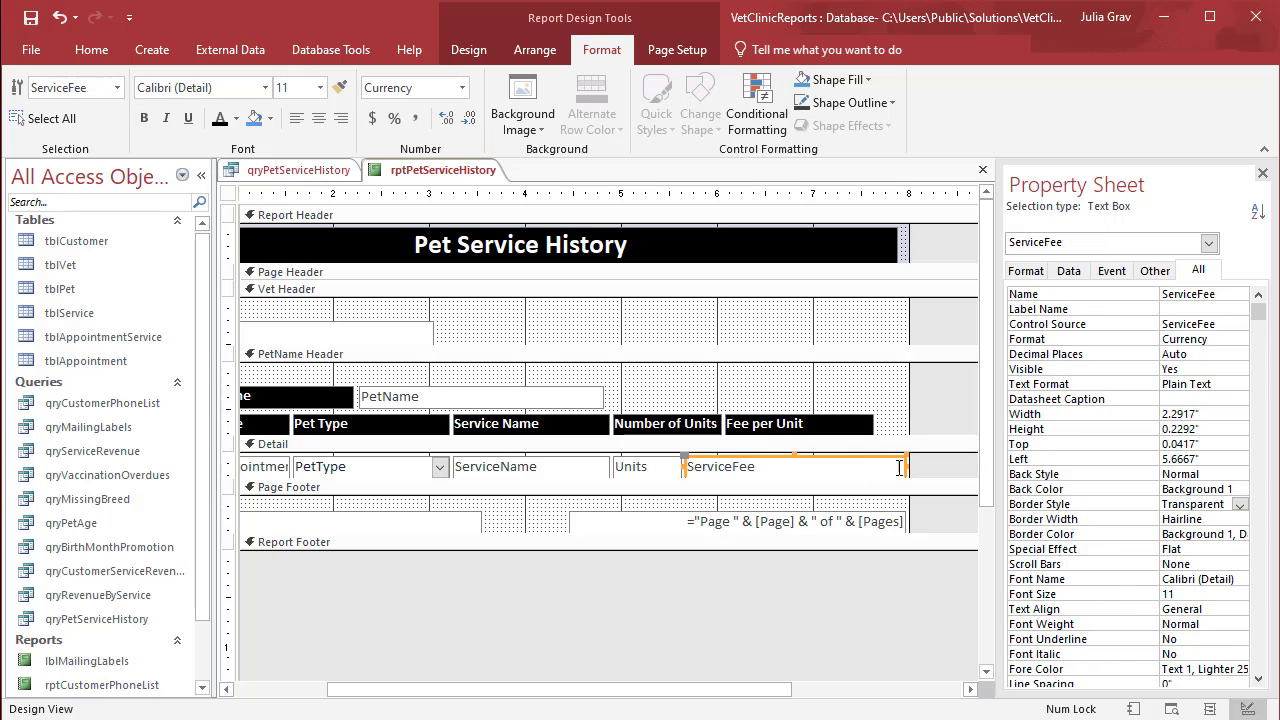
mouse_move(905, 468)
mouse_down()
mouse_move(916, 485)
mouse_move(906, 480)
mouse_up()
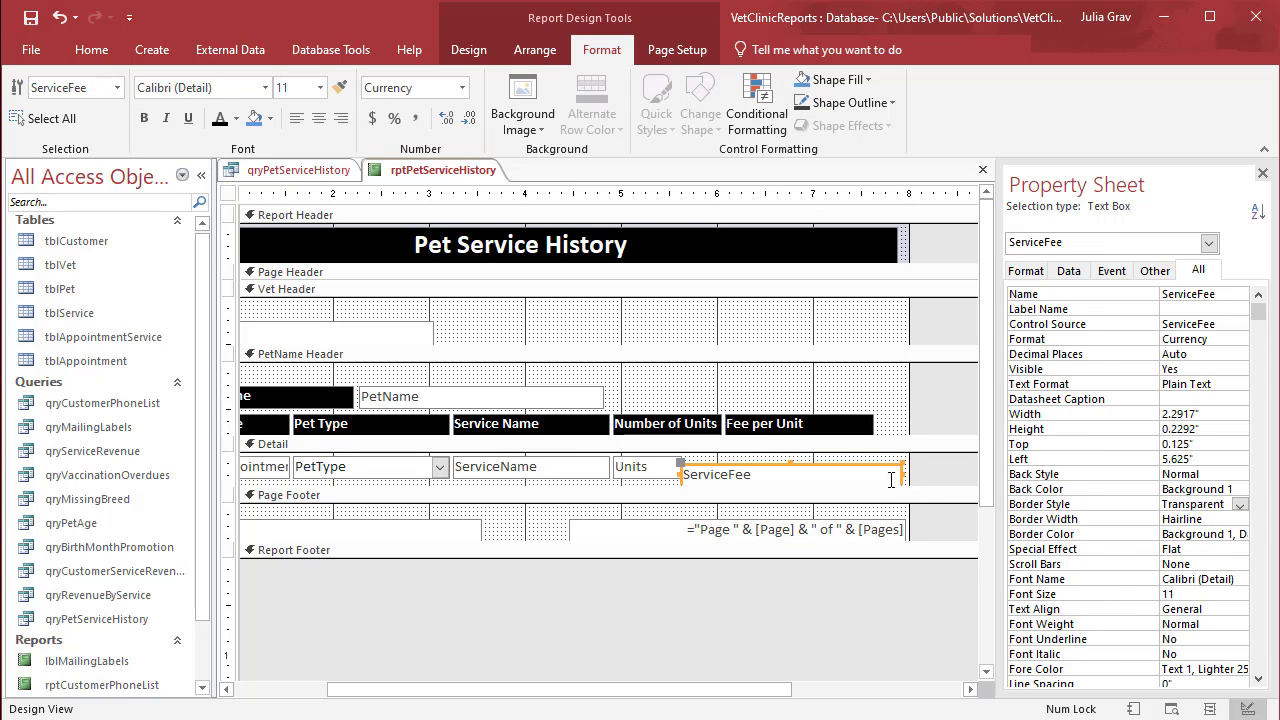
key(ctrl+z)
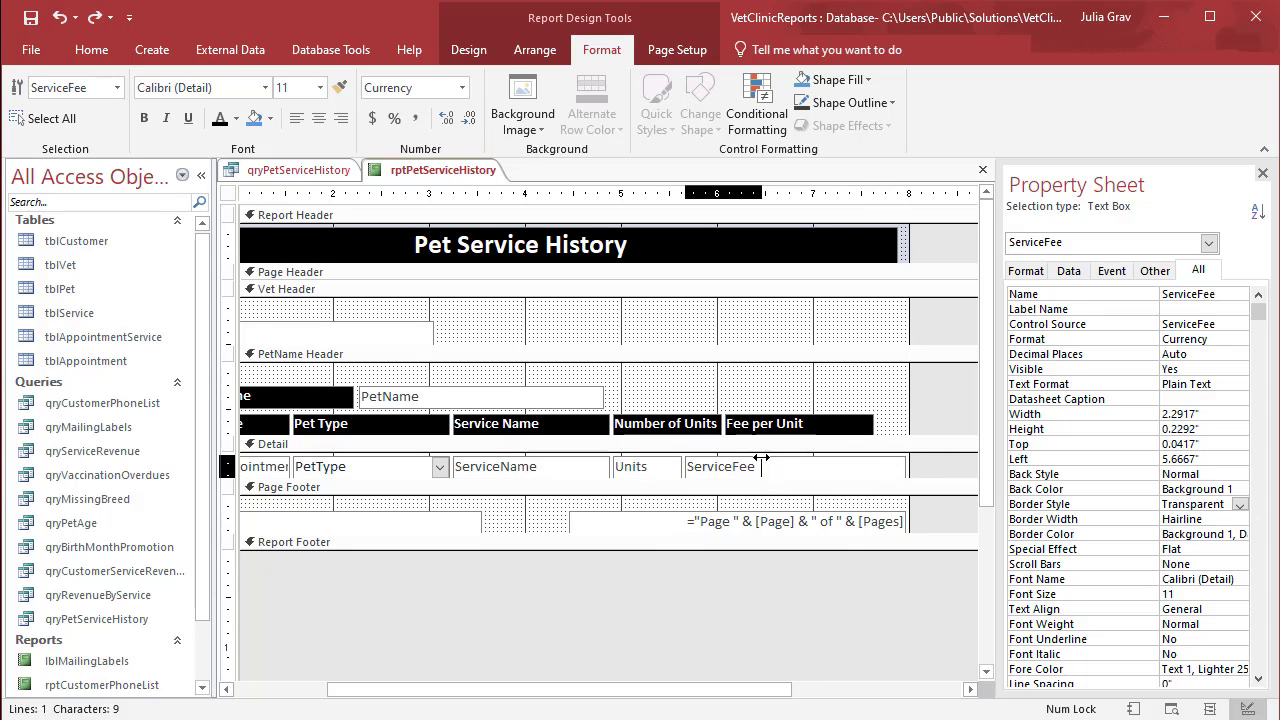
drag(906, 466, 762, 466)
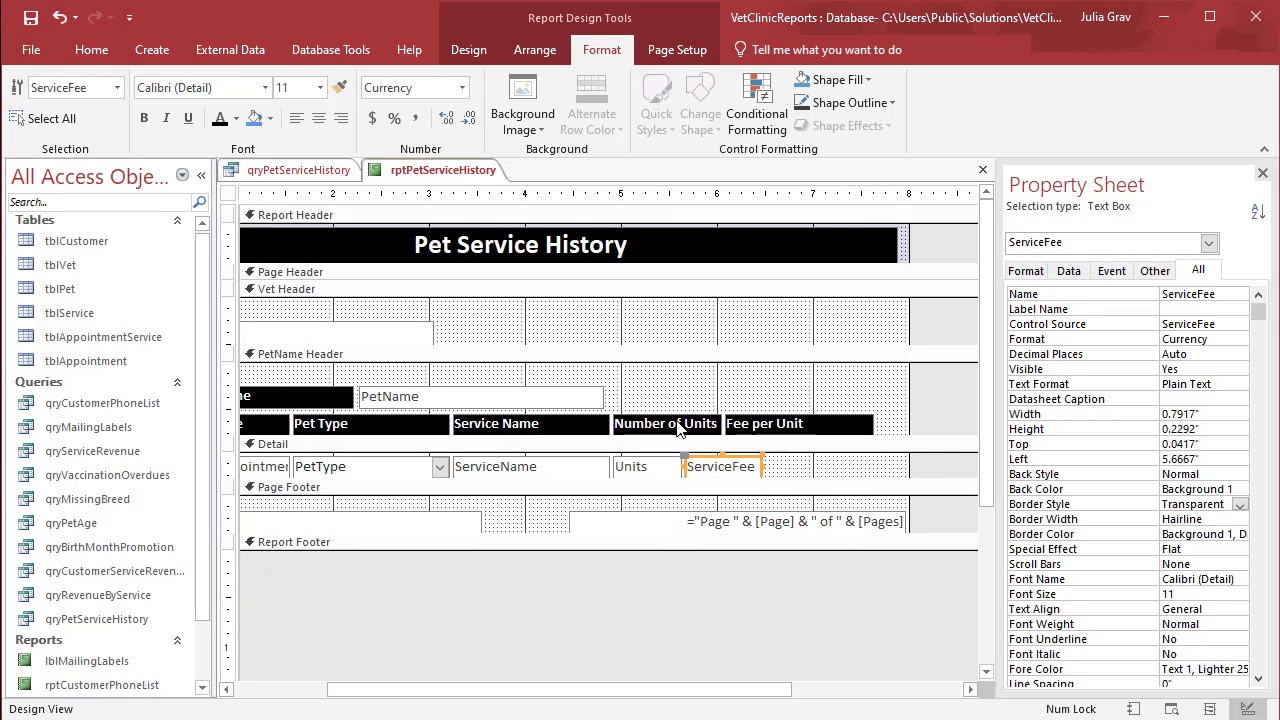
click(800, 465)
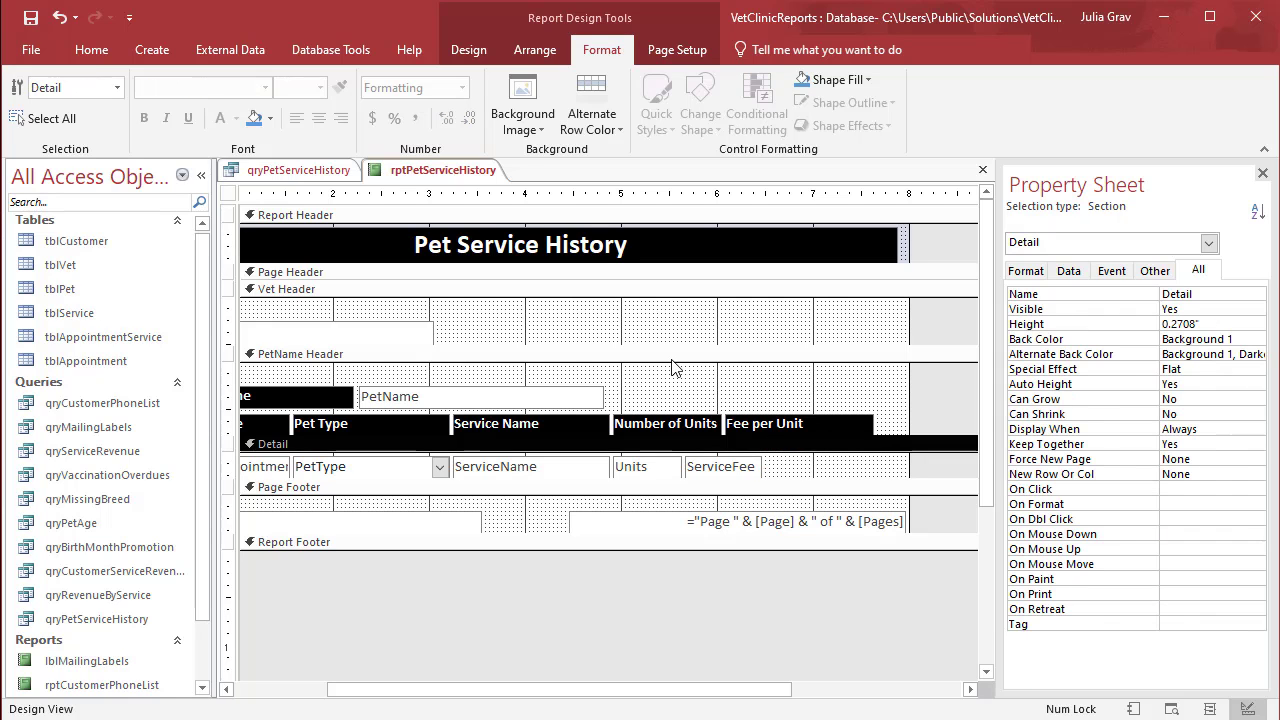
Draw a new text box in the Detail row, lined up after ServiceFee.
click(539, 50)
click(482, 50)
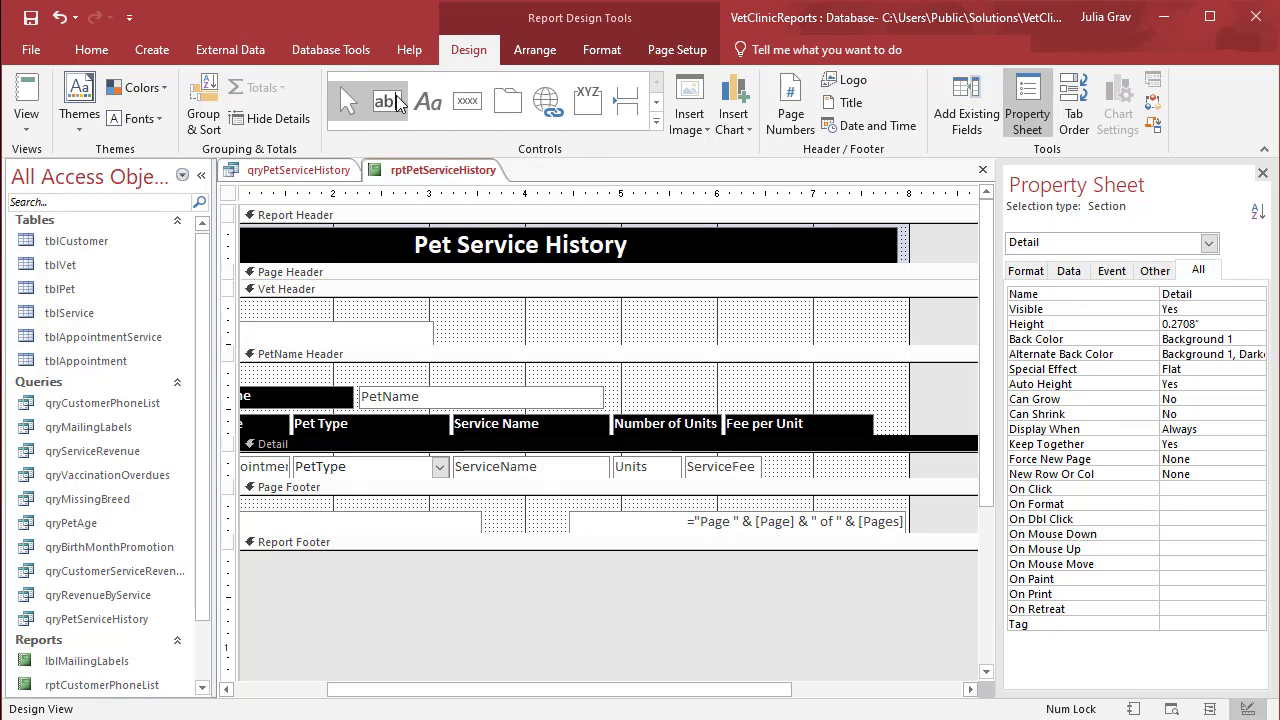
click(389, 110)
click(389, 110)
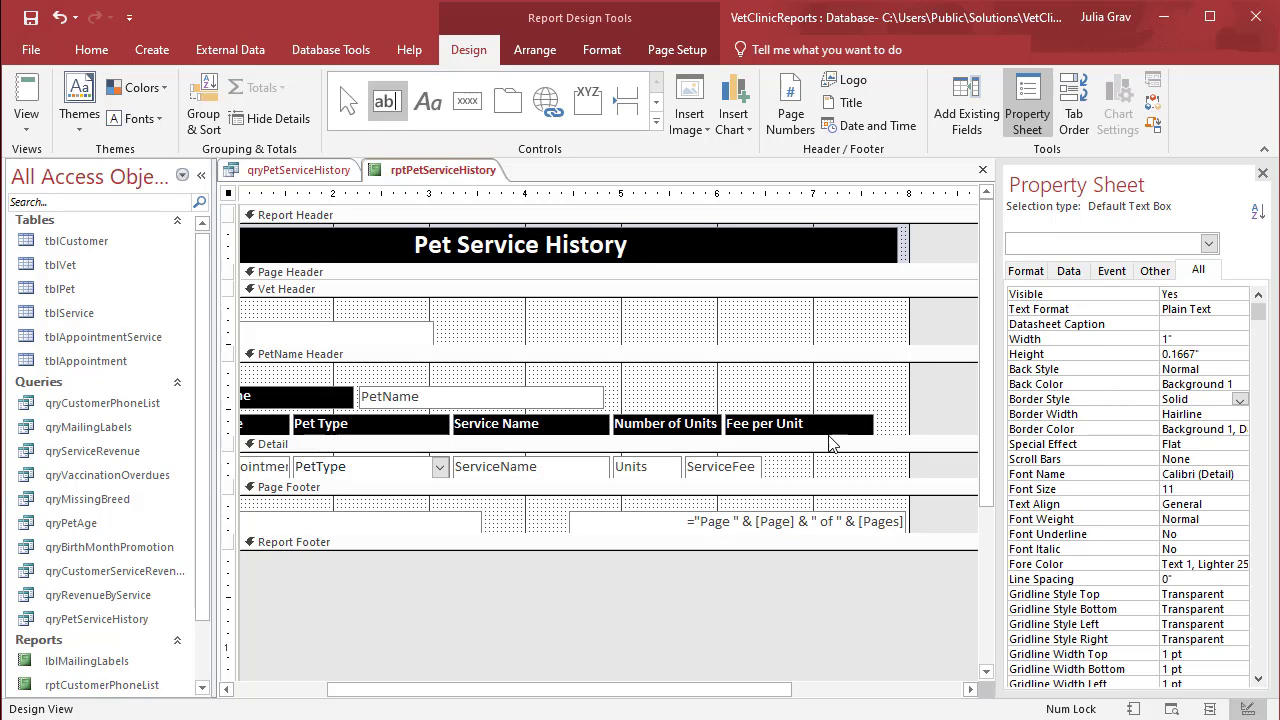
click(777, 467)
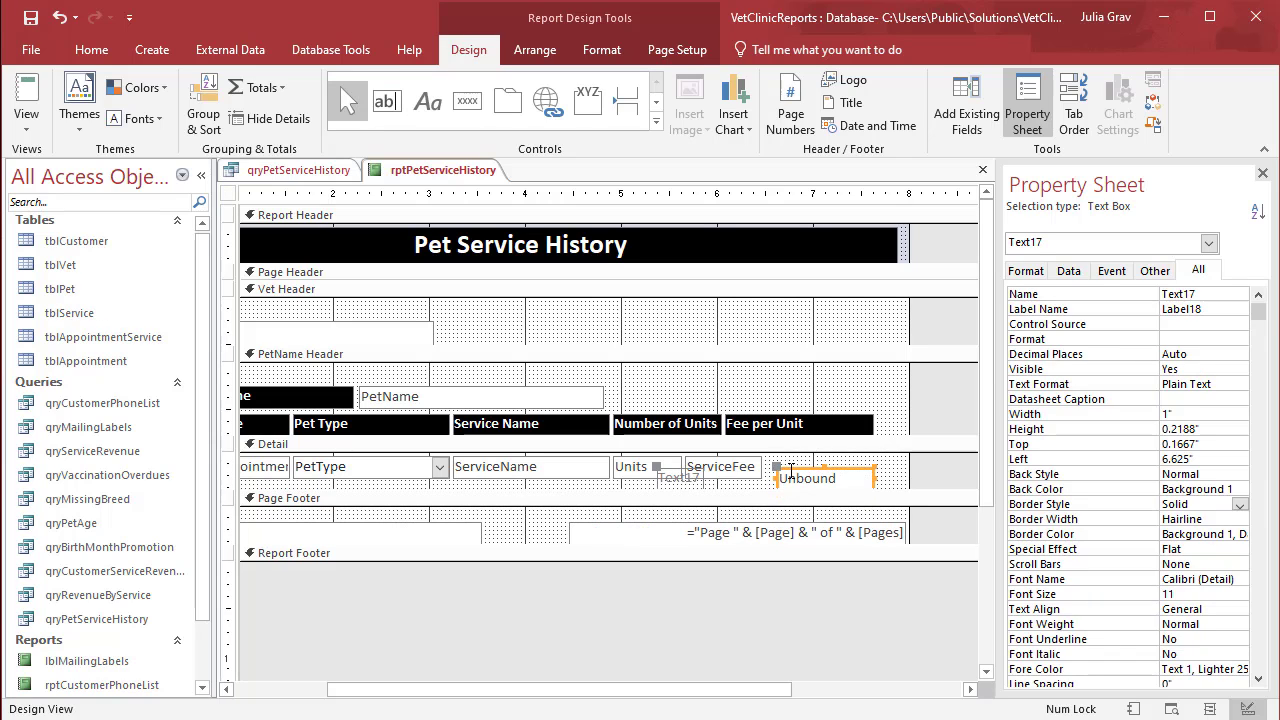
click(679, 479)
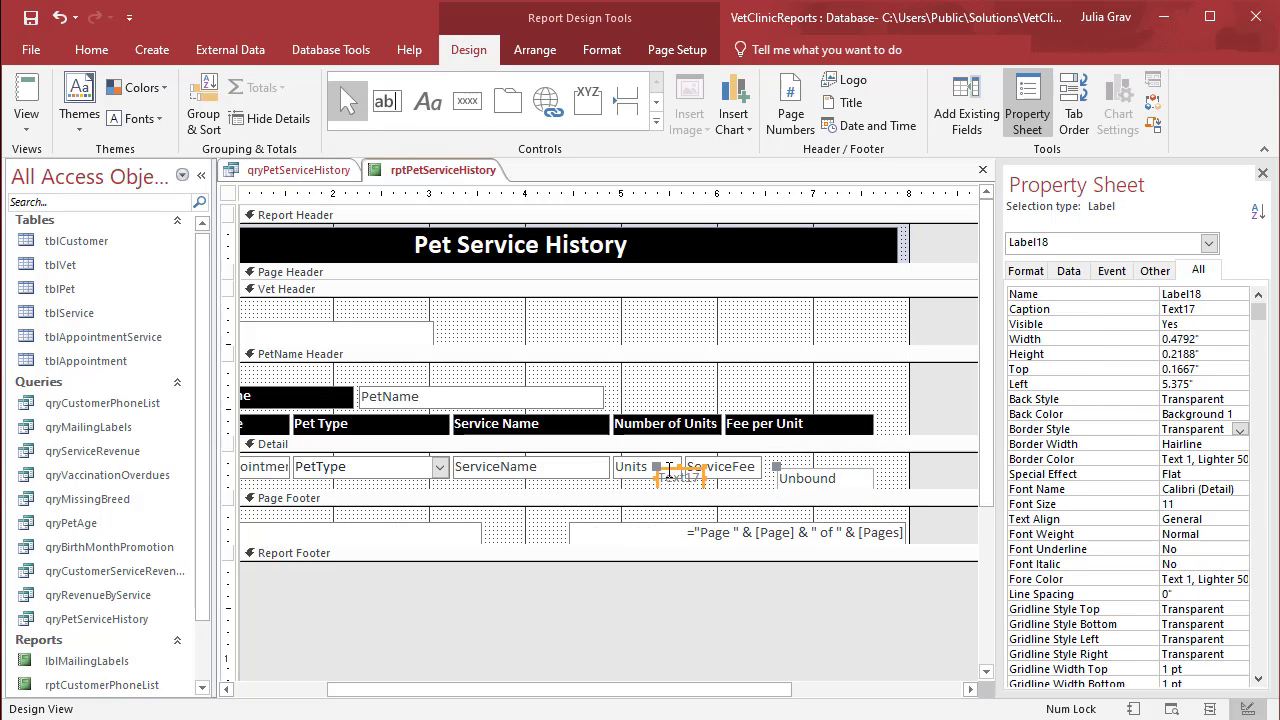
click(802, 478)
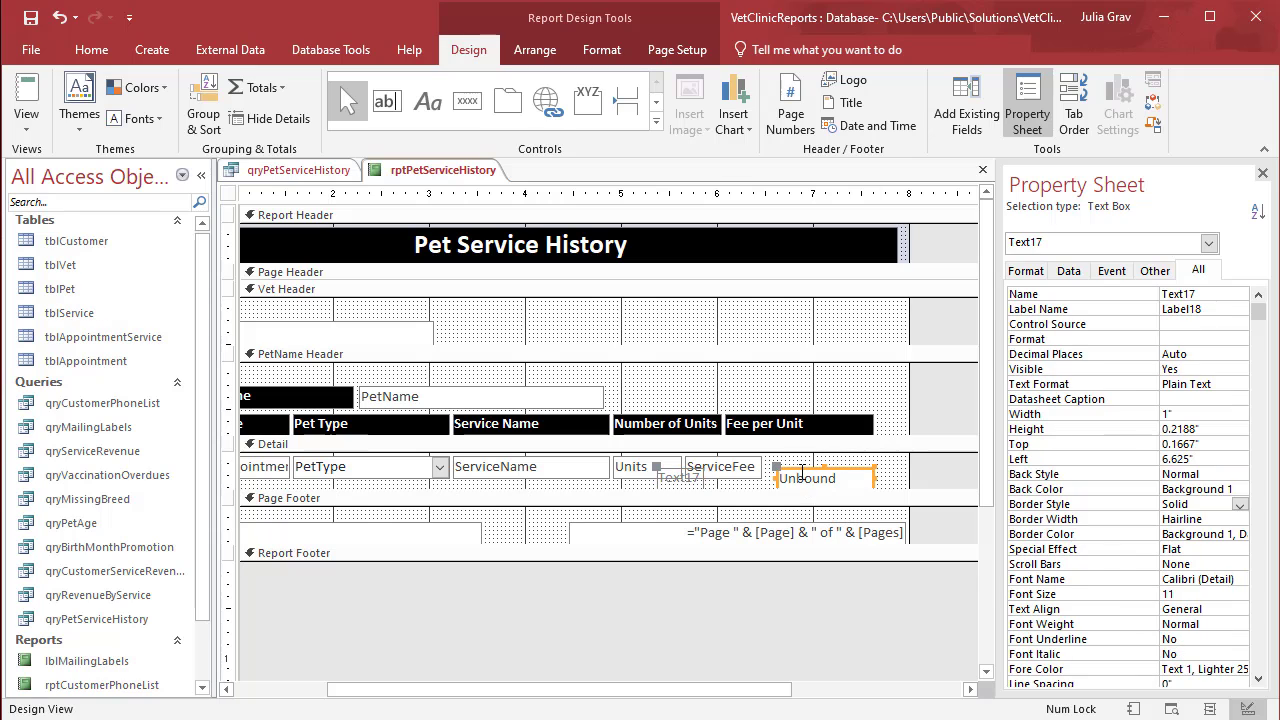
drag(802, 470, 790, 457)
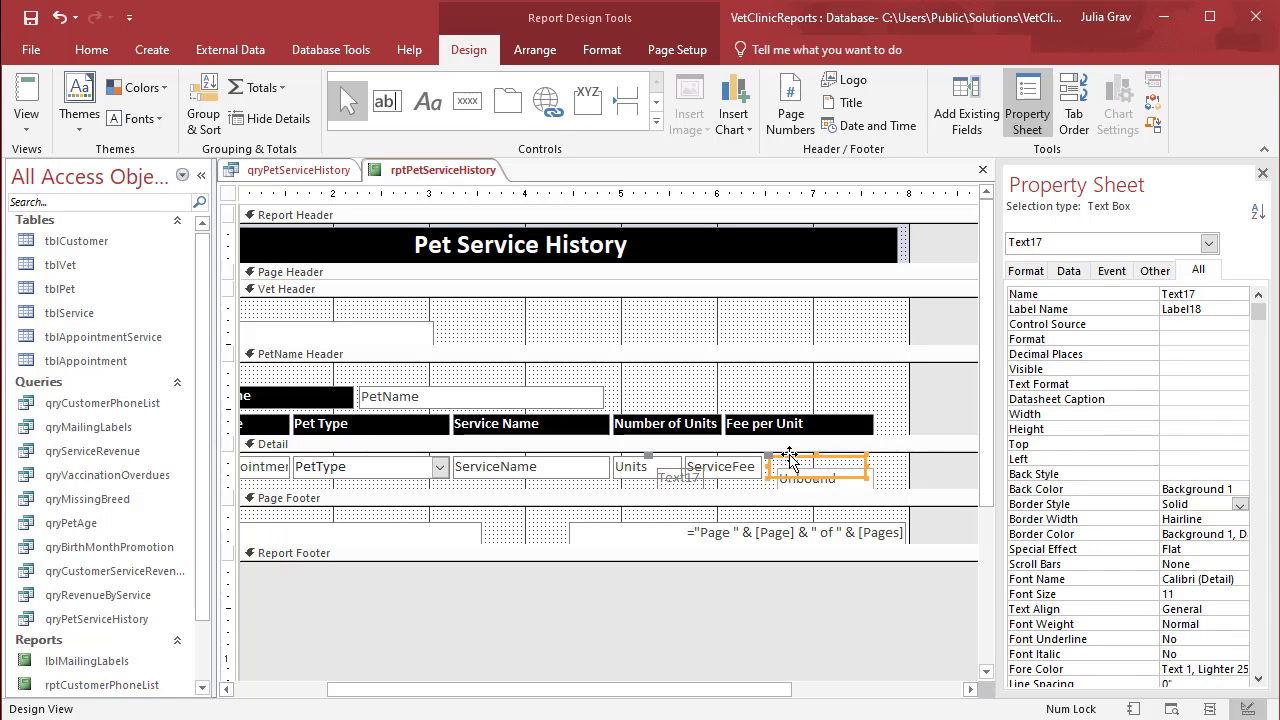
Delete the new box's Text17 label and open its Control Source expression builder.
drag(680, 478, 671, 470)
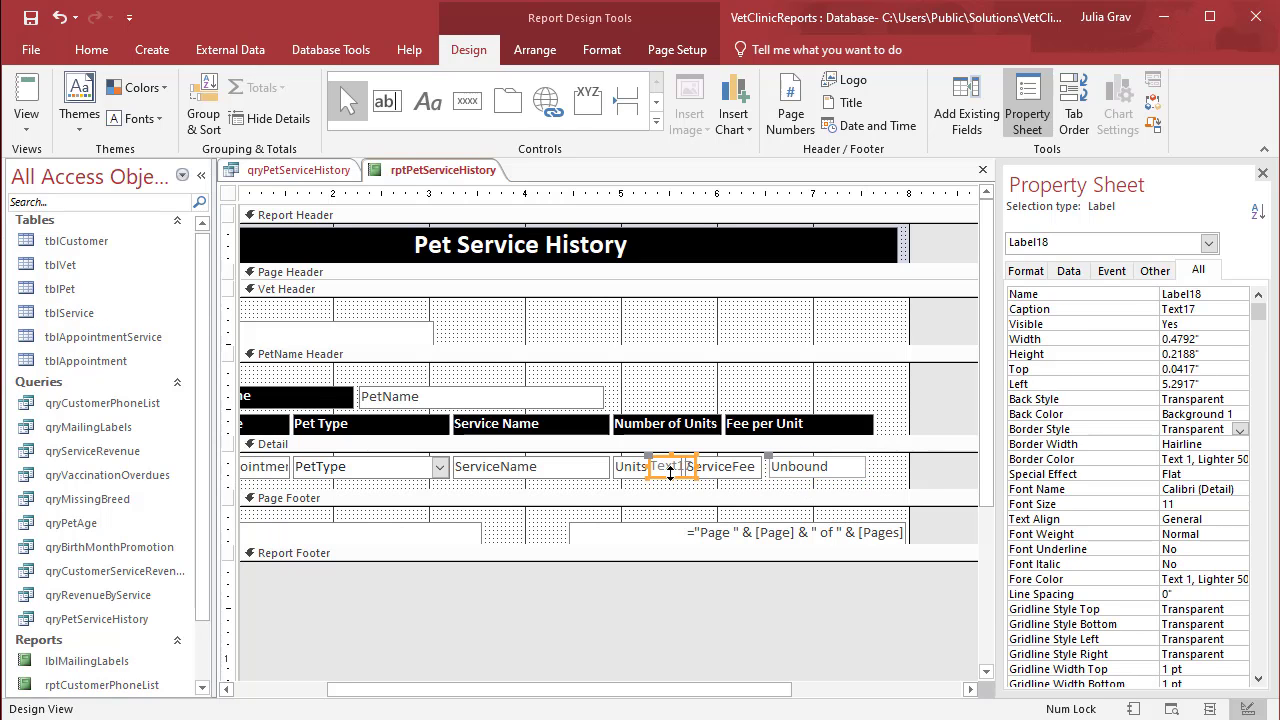
key(Delete)
click(792, 468)
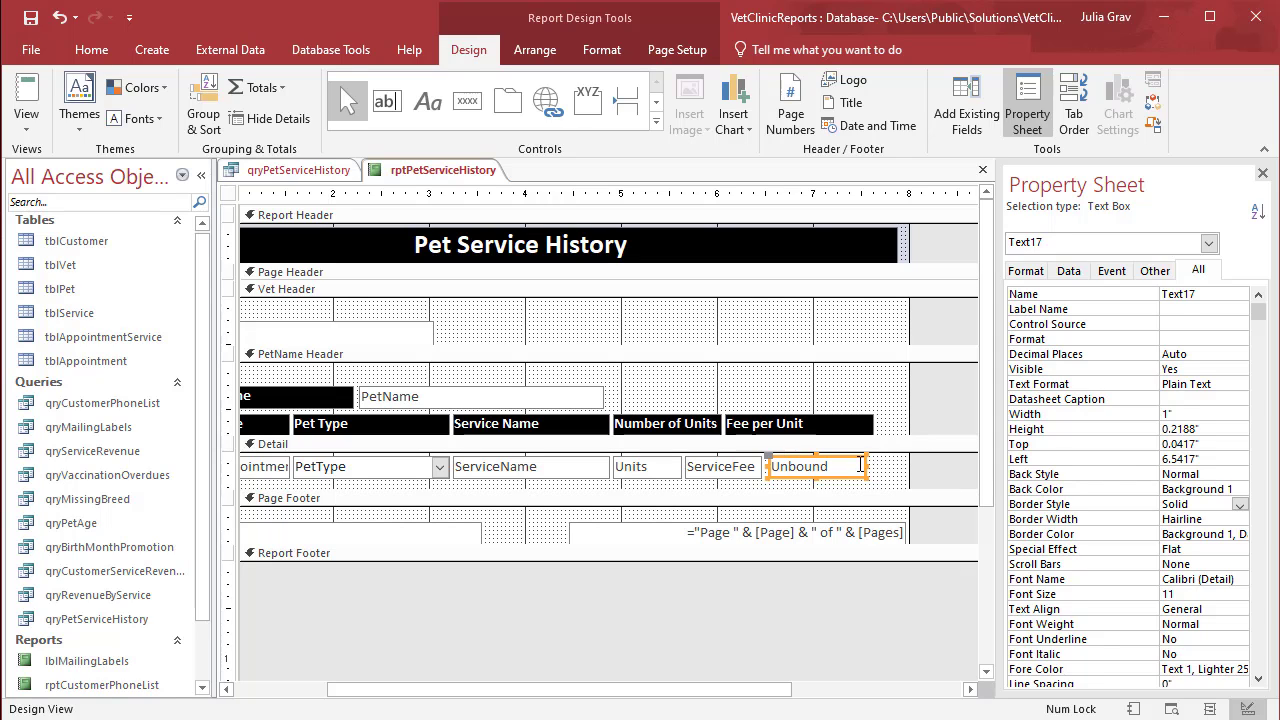
click(1190, 323)
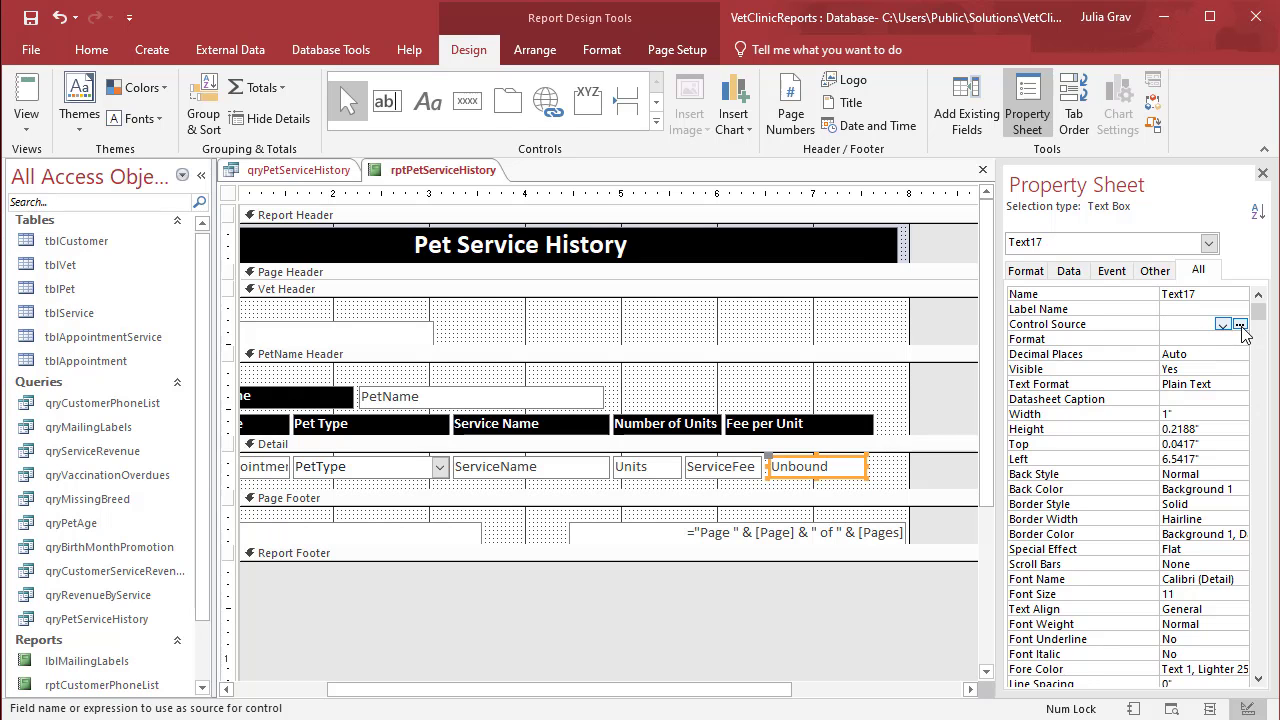
click(1240, 326)
text(=[)
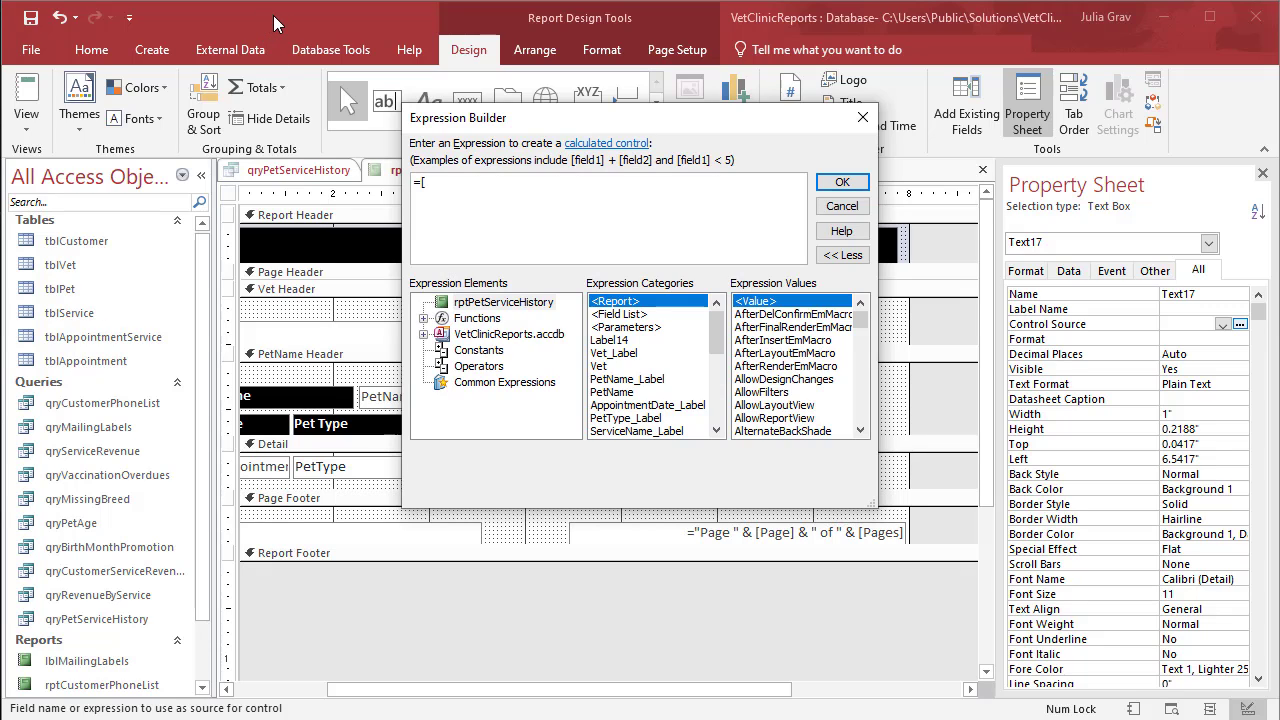
Enter the expression =[ServiceFee]*[Units] and accept it.
text(Ser)
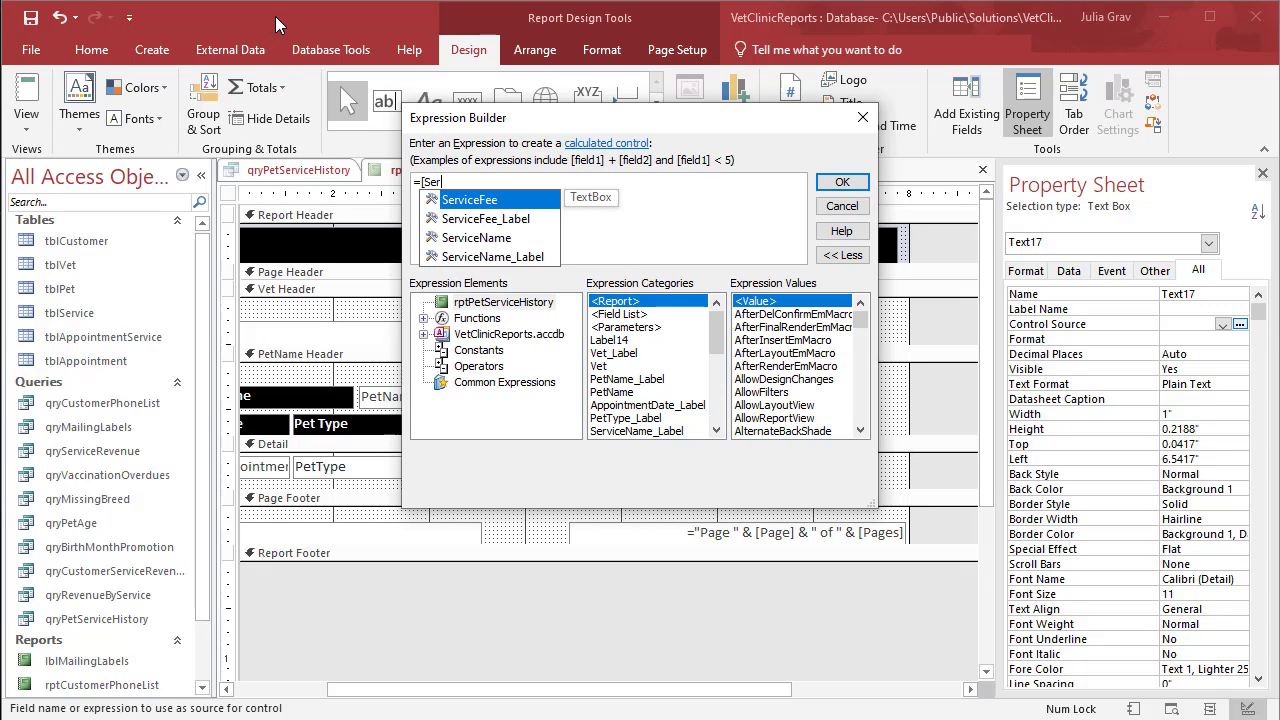
key(Tab)
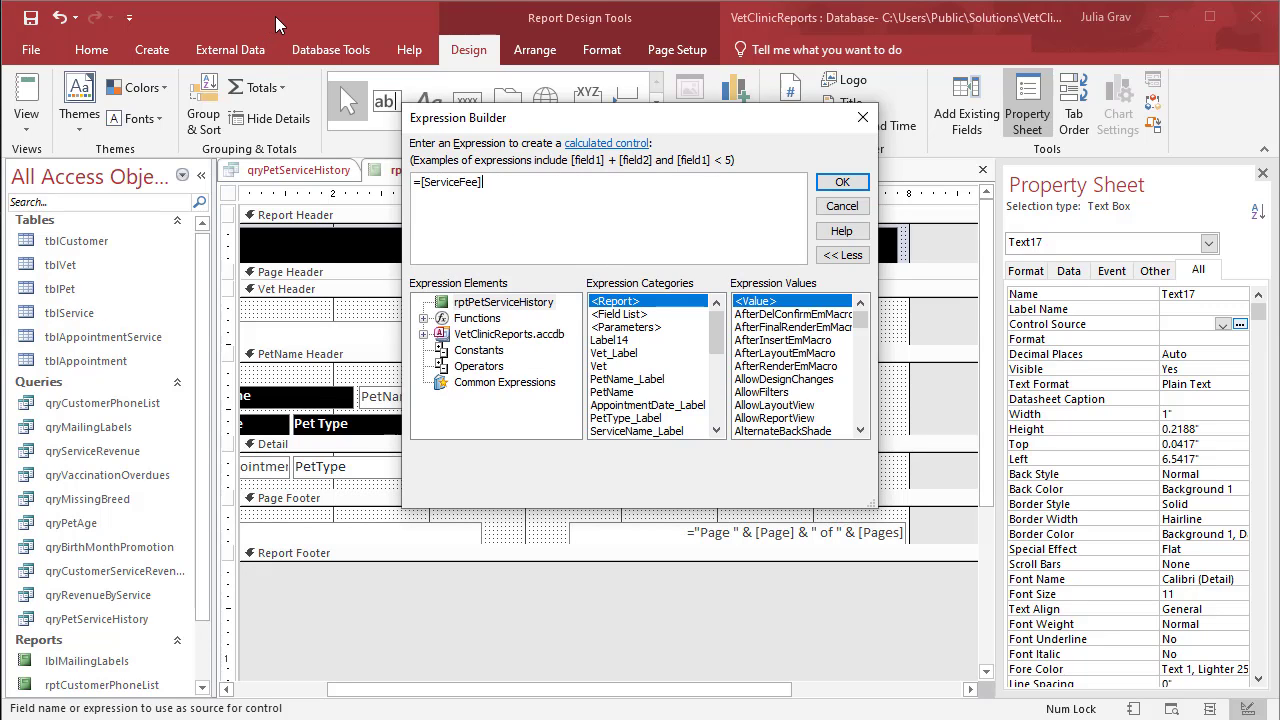
text(Un)
key(Tab)
click(423, 334)
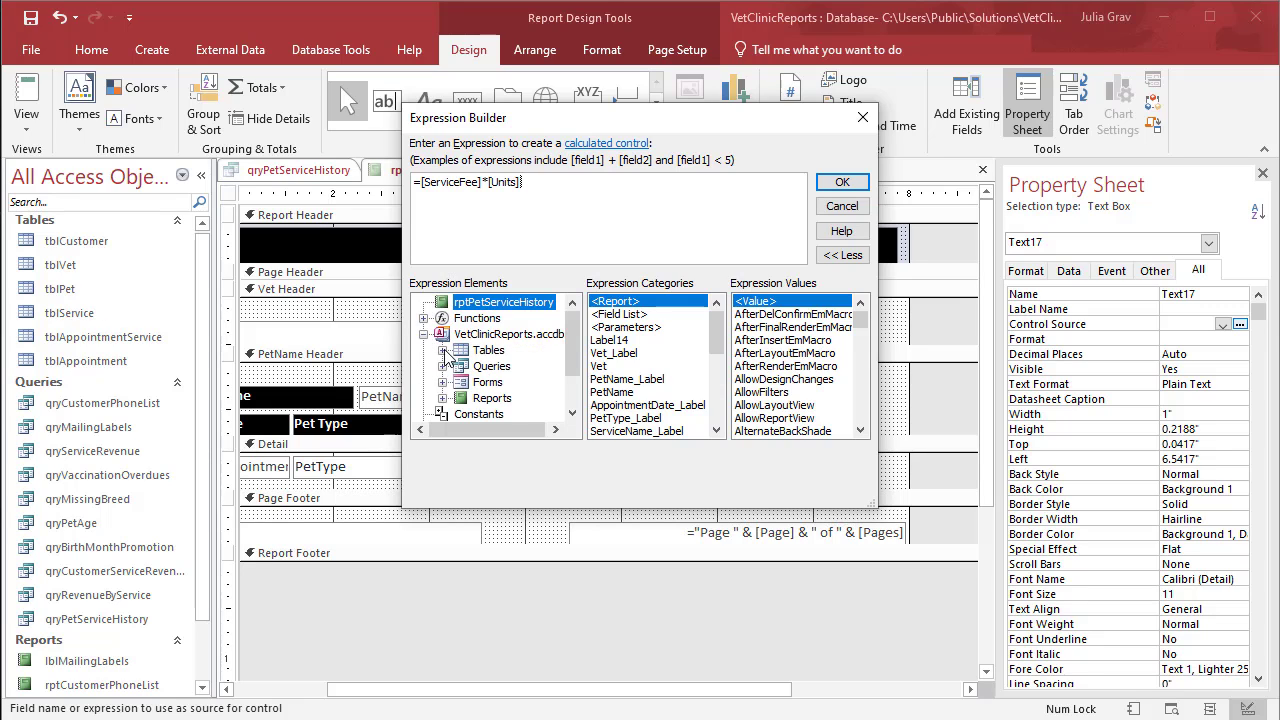
click(442, 350)
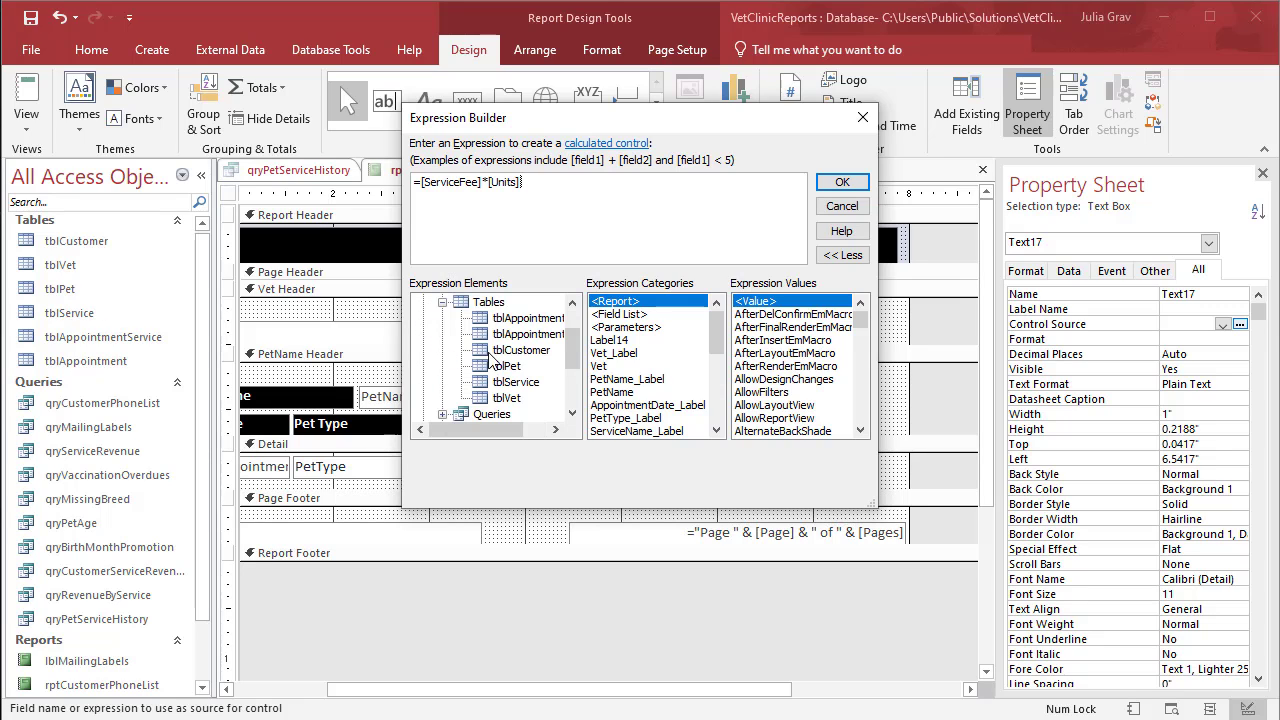
click(840, 184)
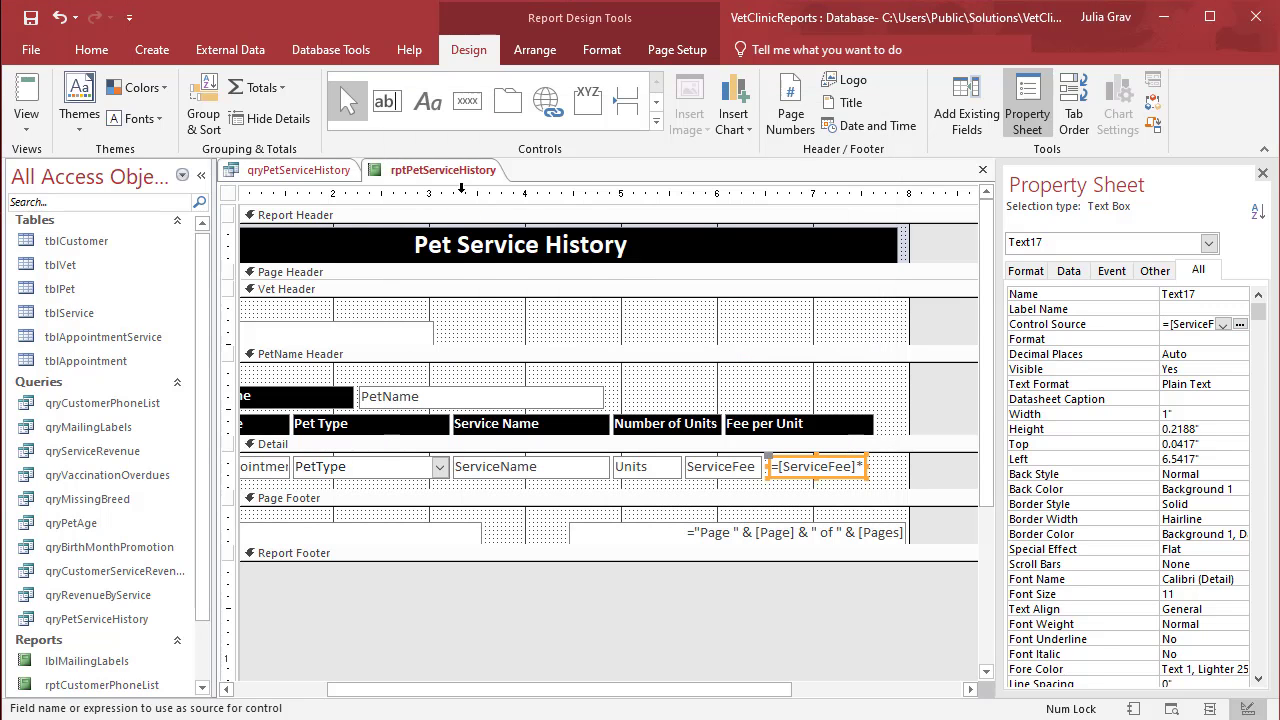
Preview rptPetServiceHistory in Report View, checking totals like 300 for 20 boarding days.
right_click(461, 172)
click(520, 260)
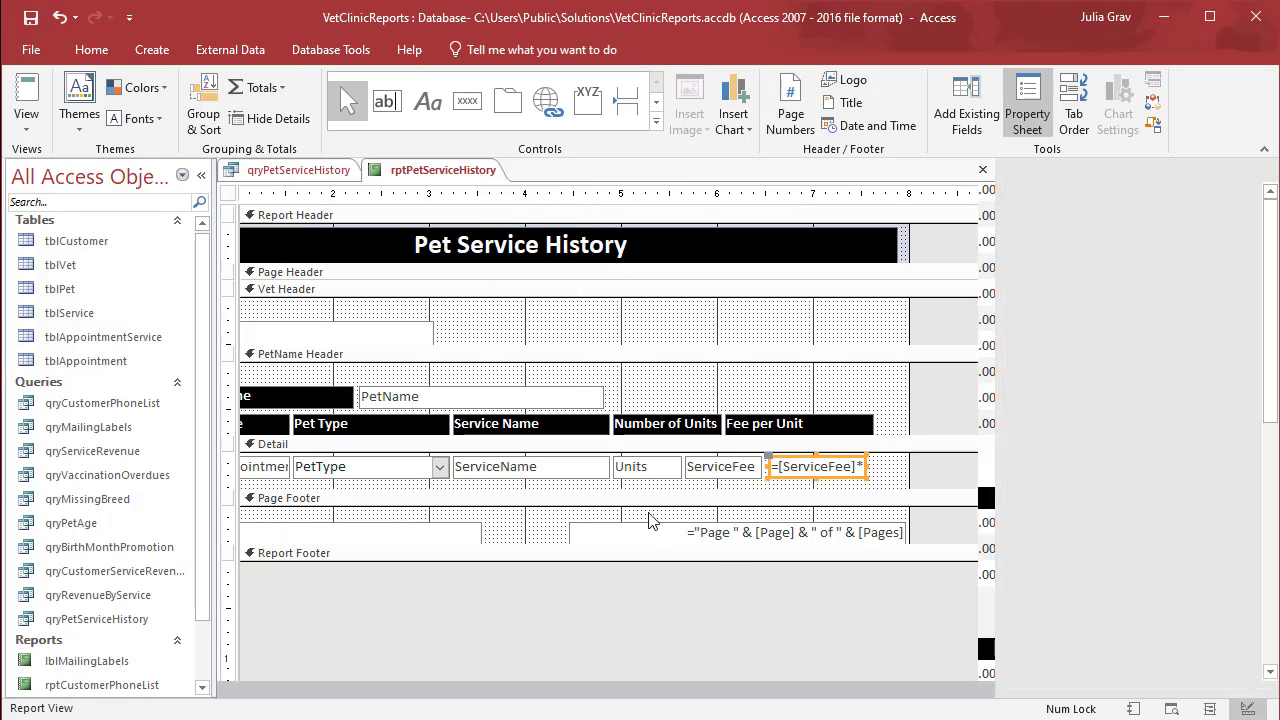
scroll(940, 367, down, 3)
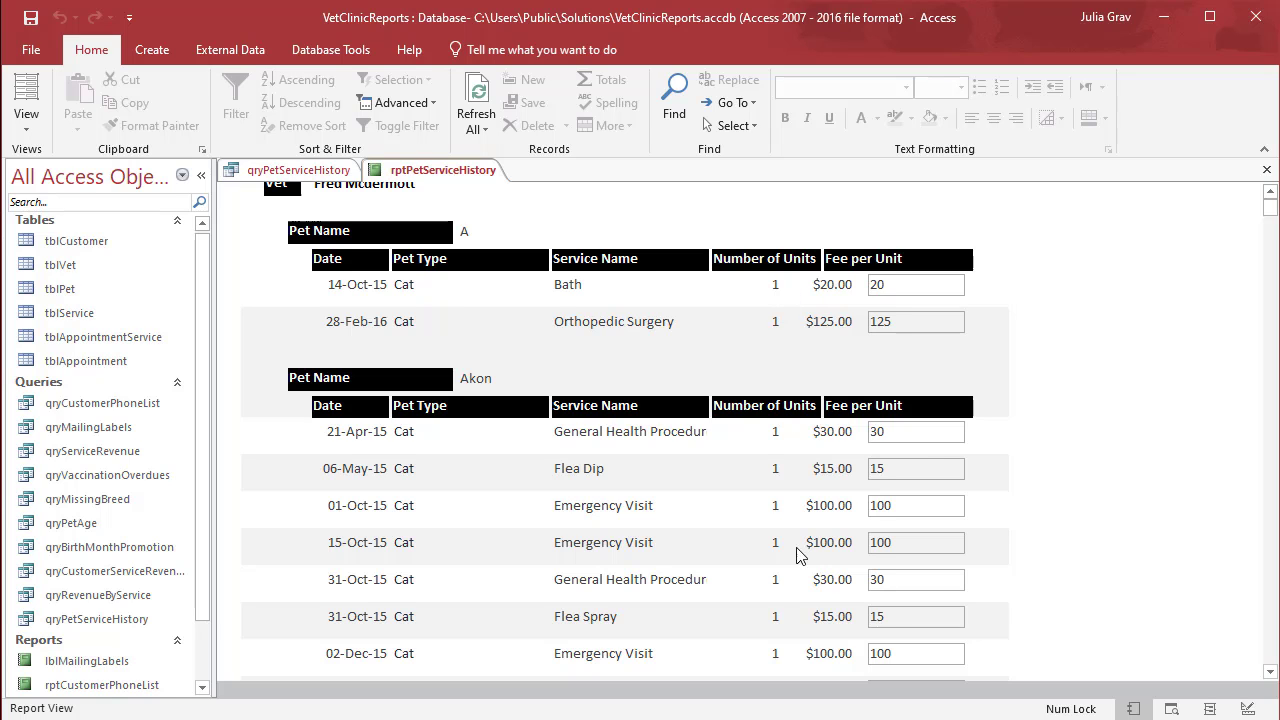
scroll(790, 583, down, 3)
scroll(775, 590, down, 6)
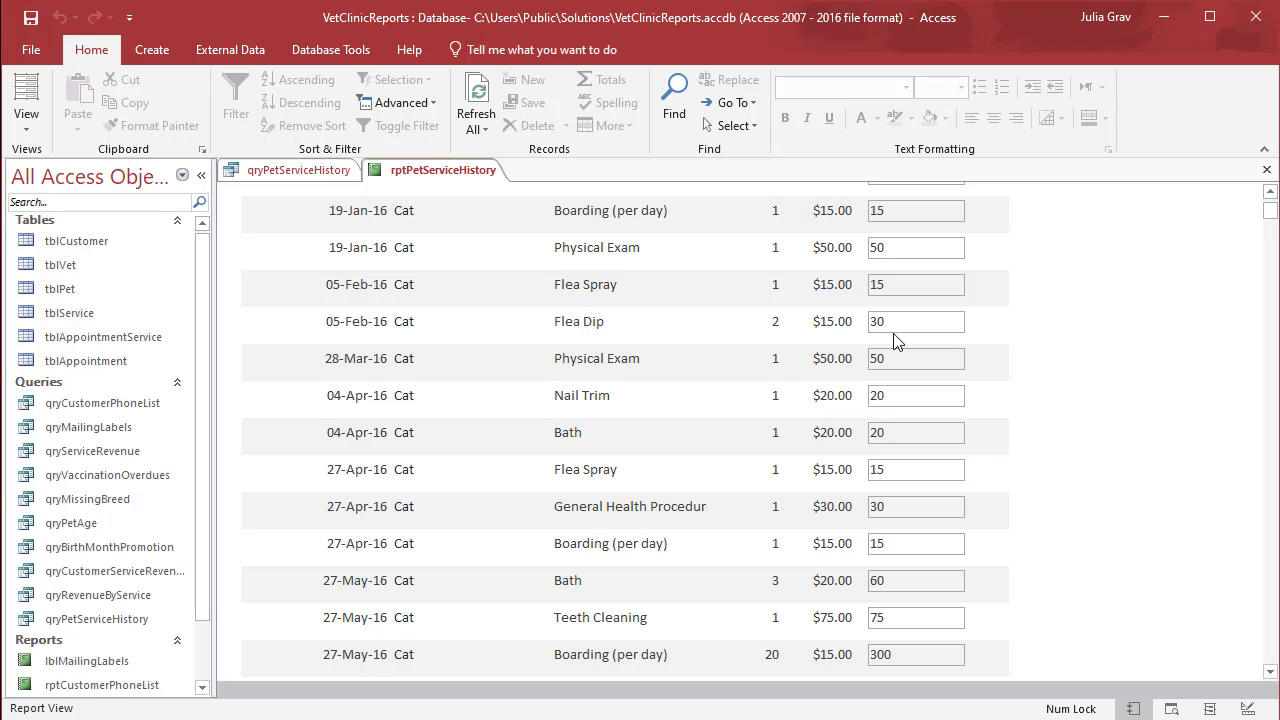
scroll(893, 339, up, 3)
scroll(894, 365, up, 1)
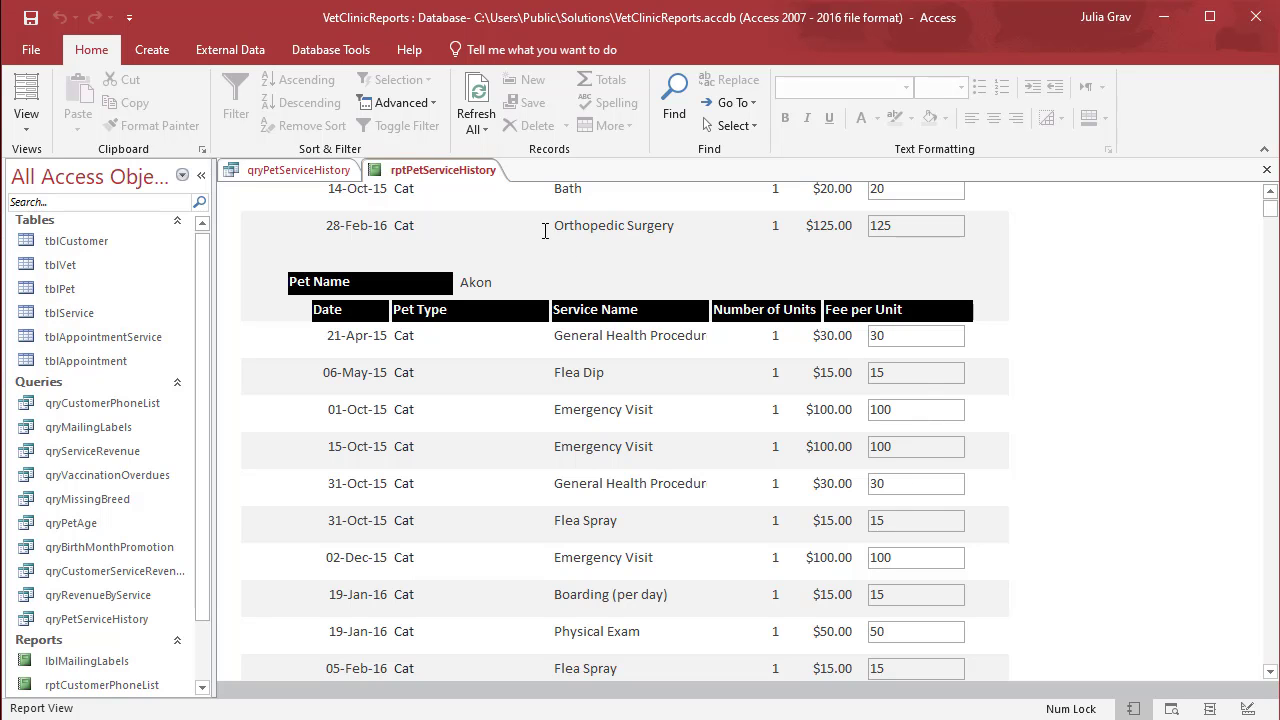
right_click(460, 176)
Back in design, give the total box a Transparent border and Currency format.
click(470, 302)
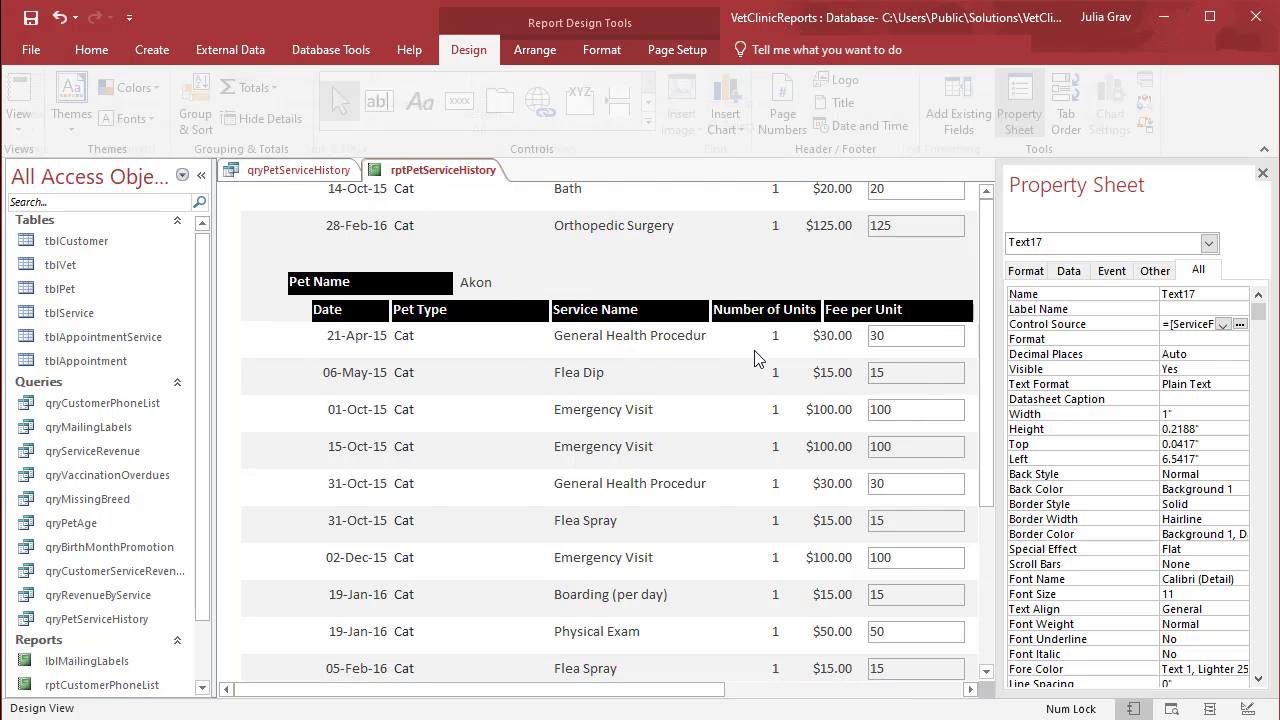
click(1203, 504)
click(1195, 519)
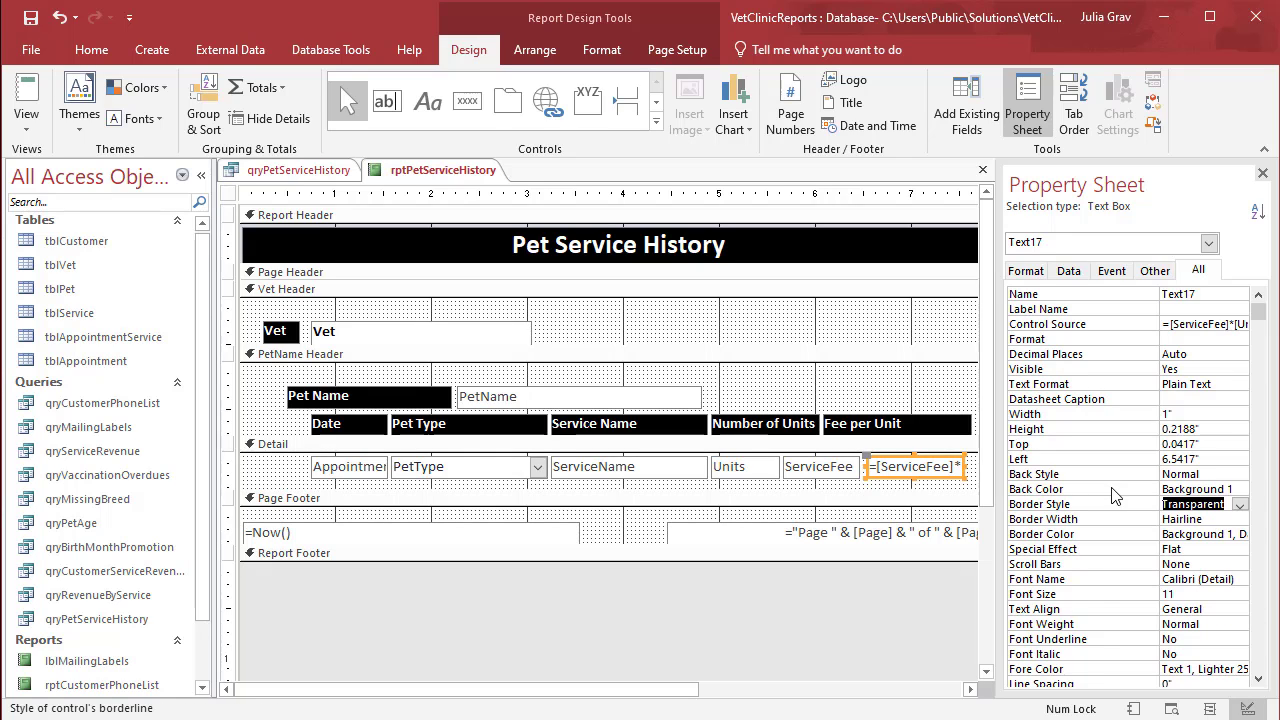
click(1205, 339)
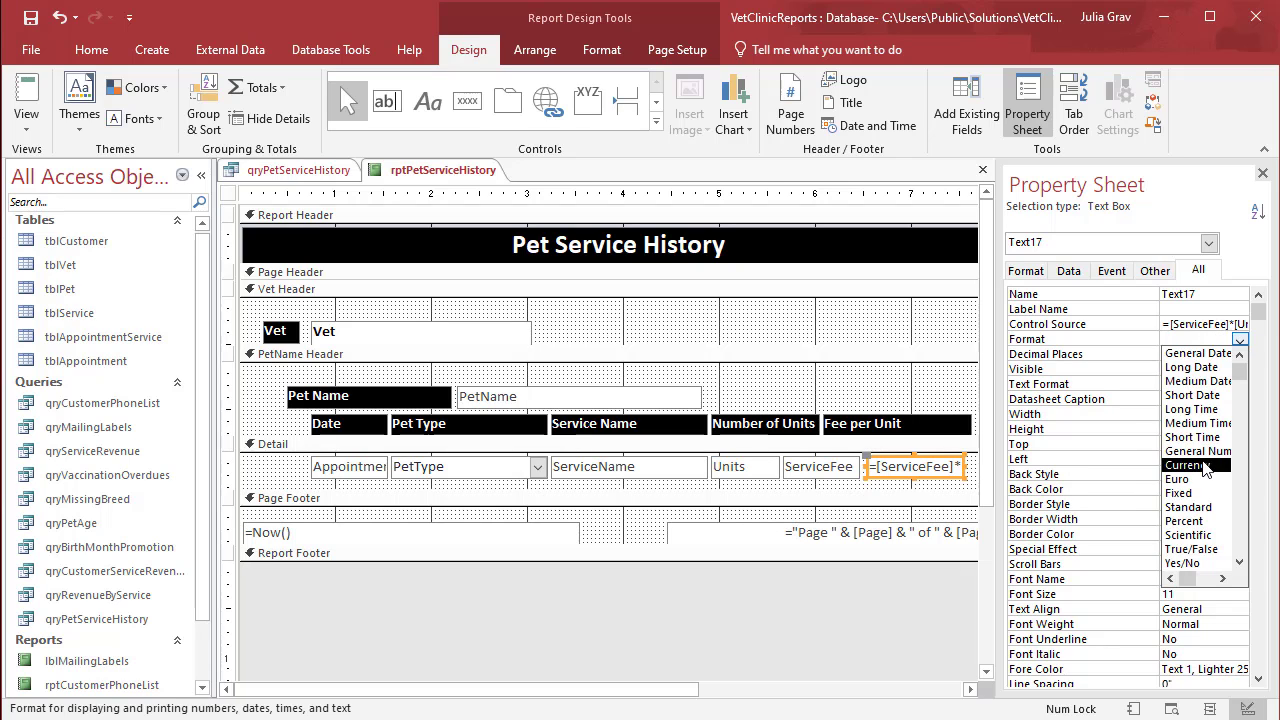
click(1202, 464)
Preview the report to confirm currency totals like $20.00 and $125.00.
right_click(410, 170)
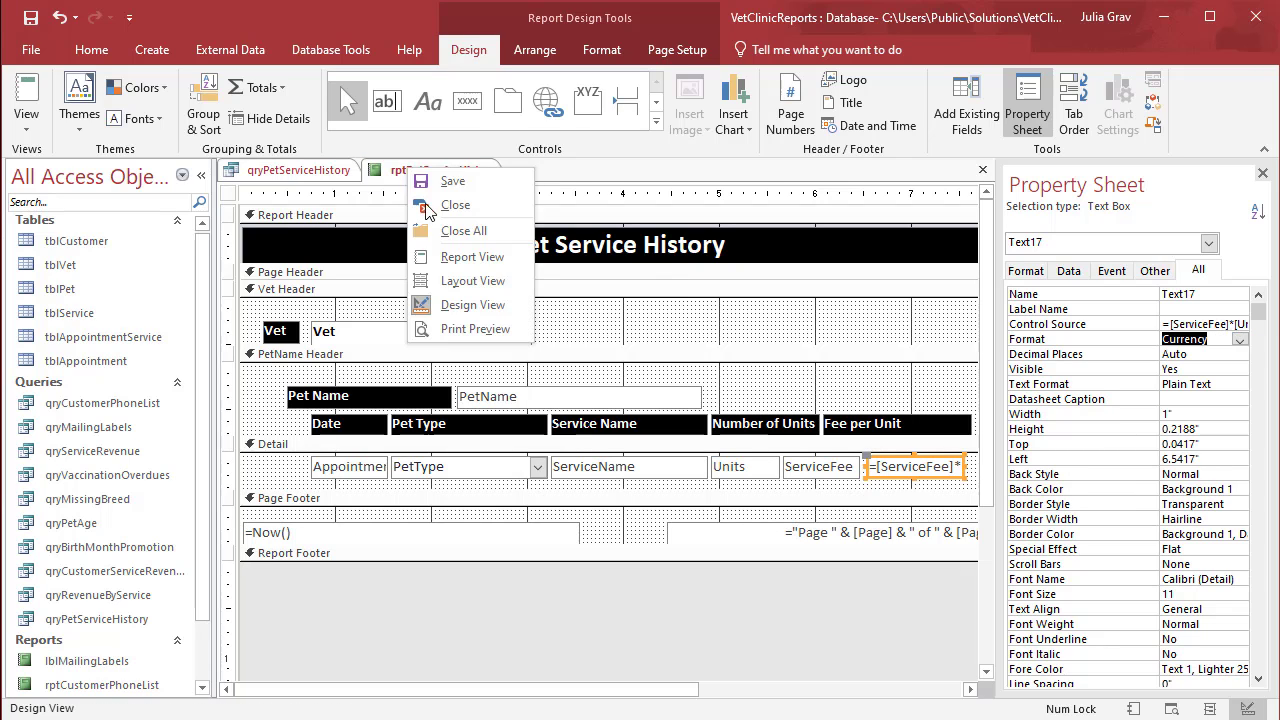
click(460, 257)
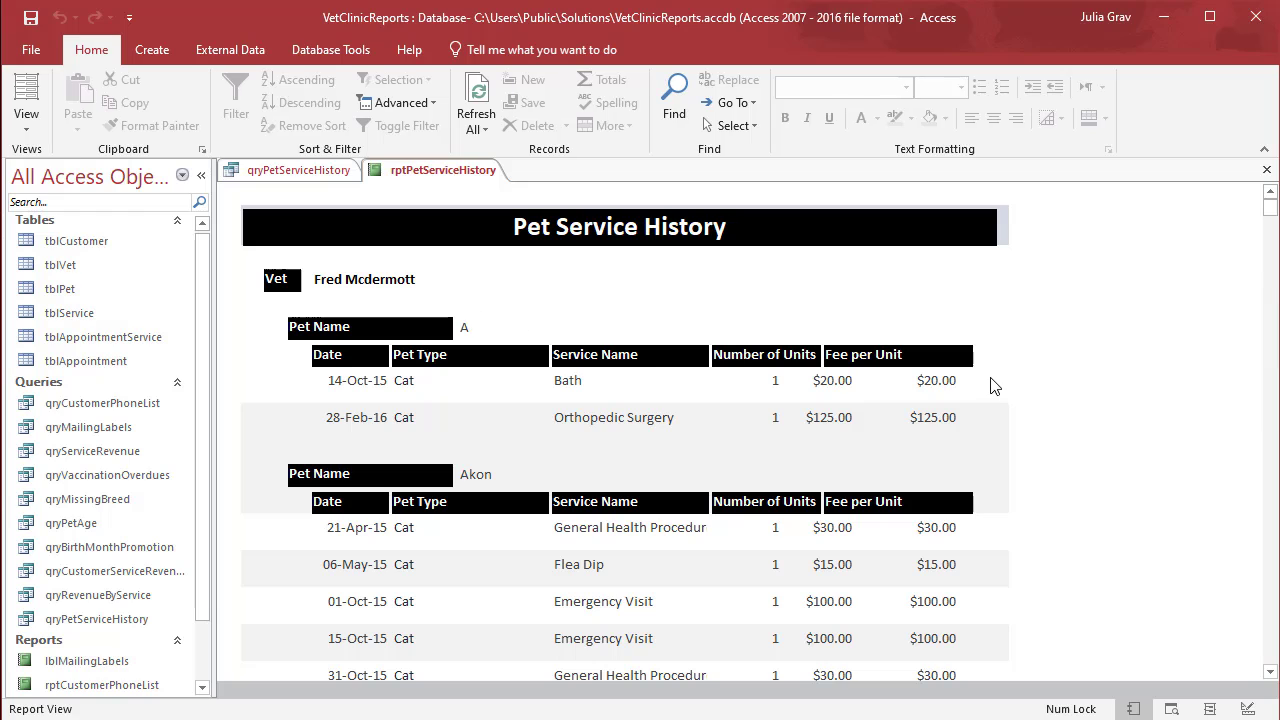
scroll(993, 383, down, 3)
scroll(1003, 320, up, 3)
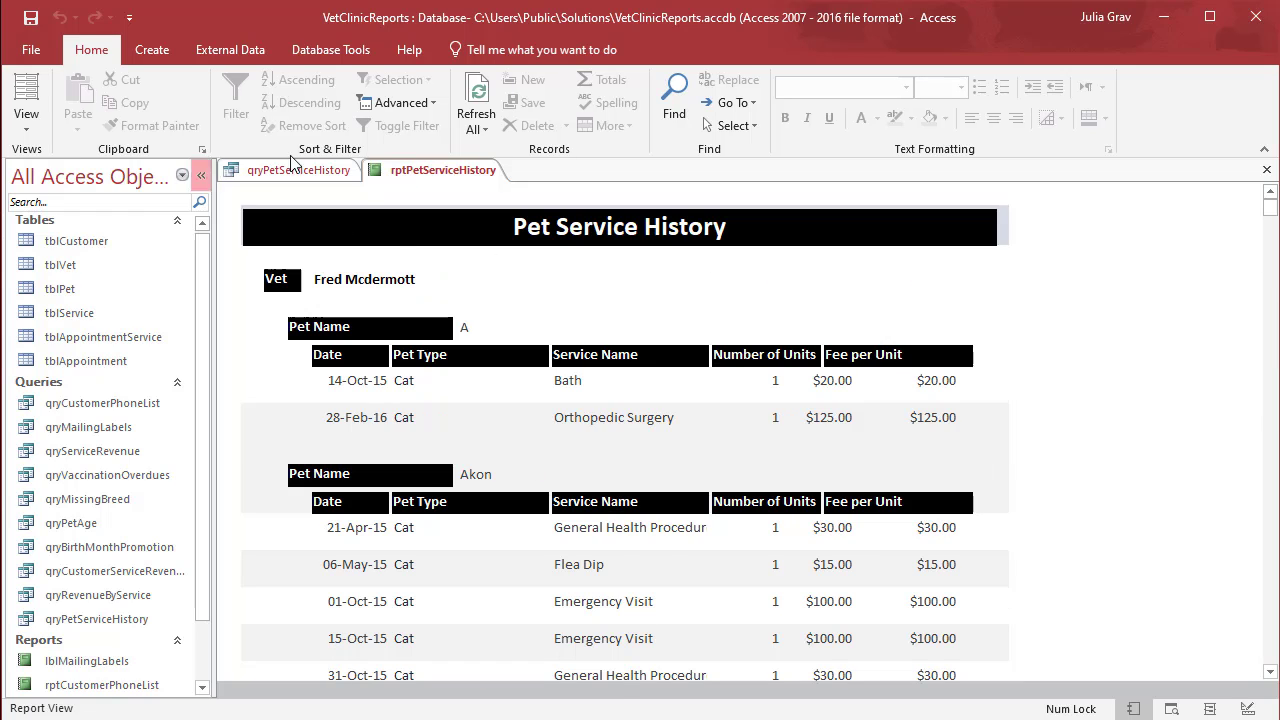
In Design View, shorten the 'Fee per Unit' heading to 'per Unit' and narrow it.
right_click(383, 168)
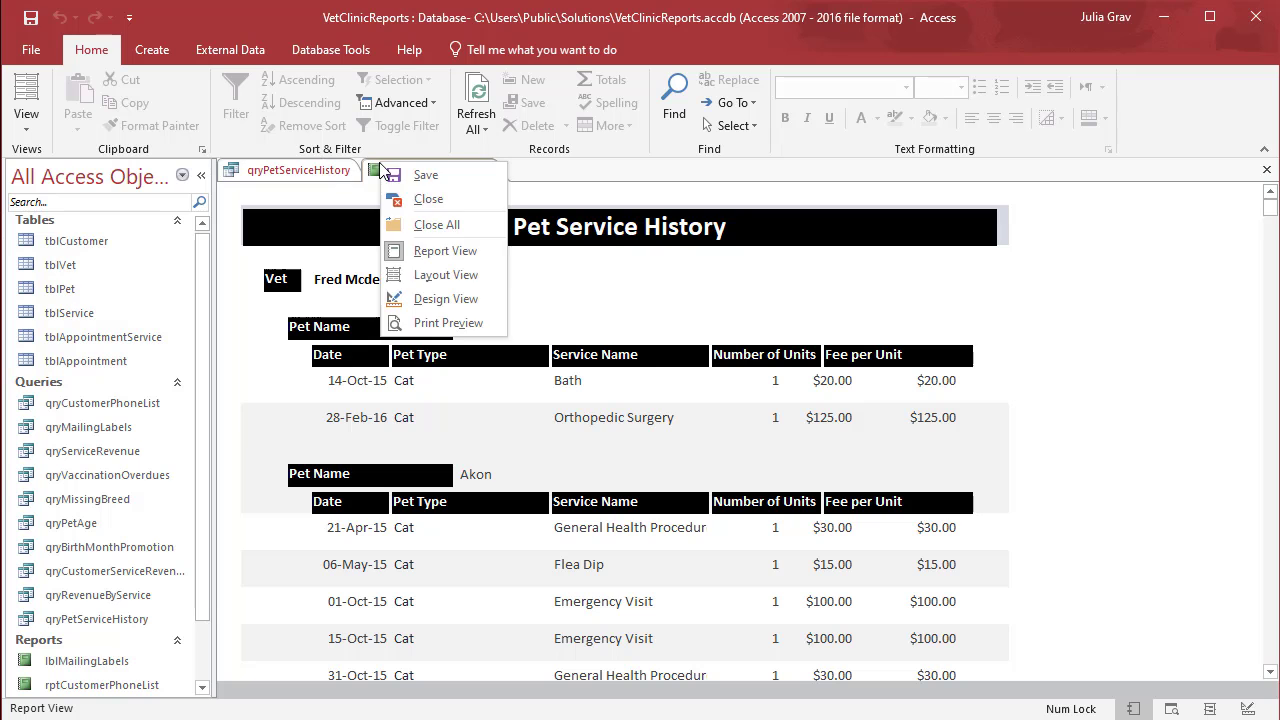
click(425, 299)
click(898, 424)
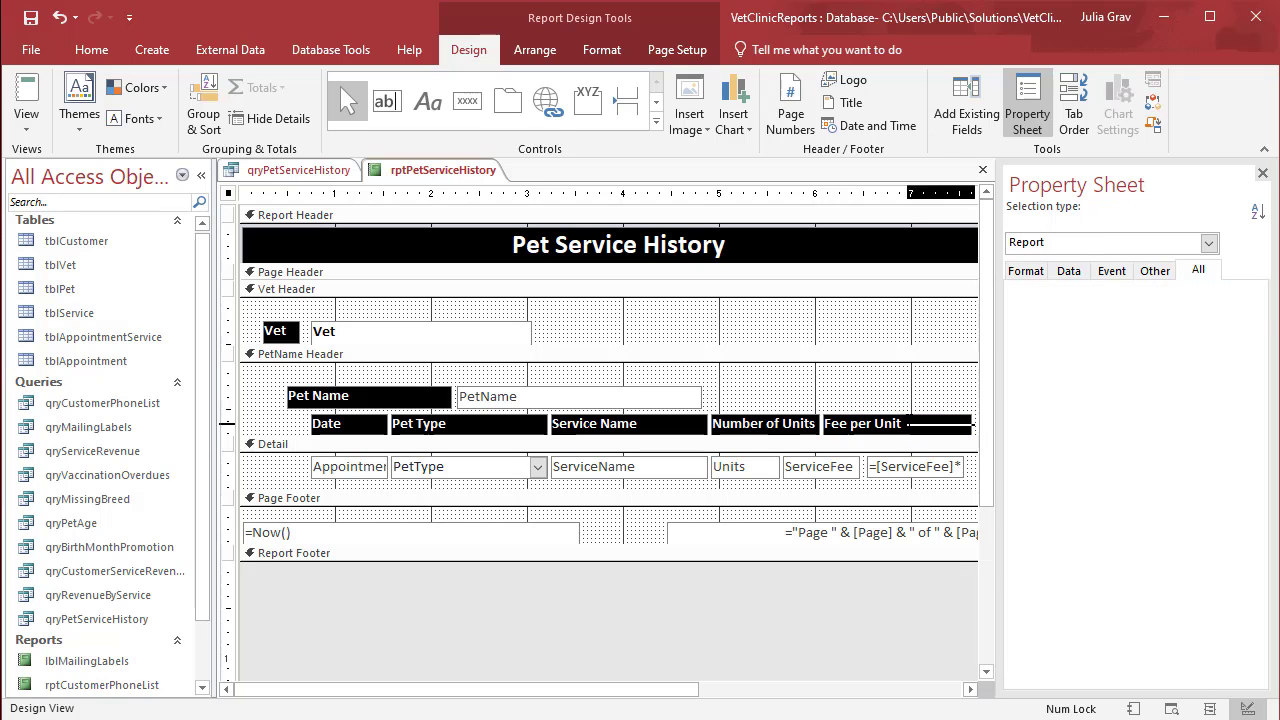
click(903, 424)
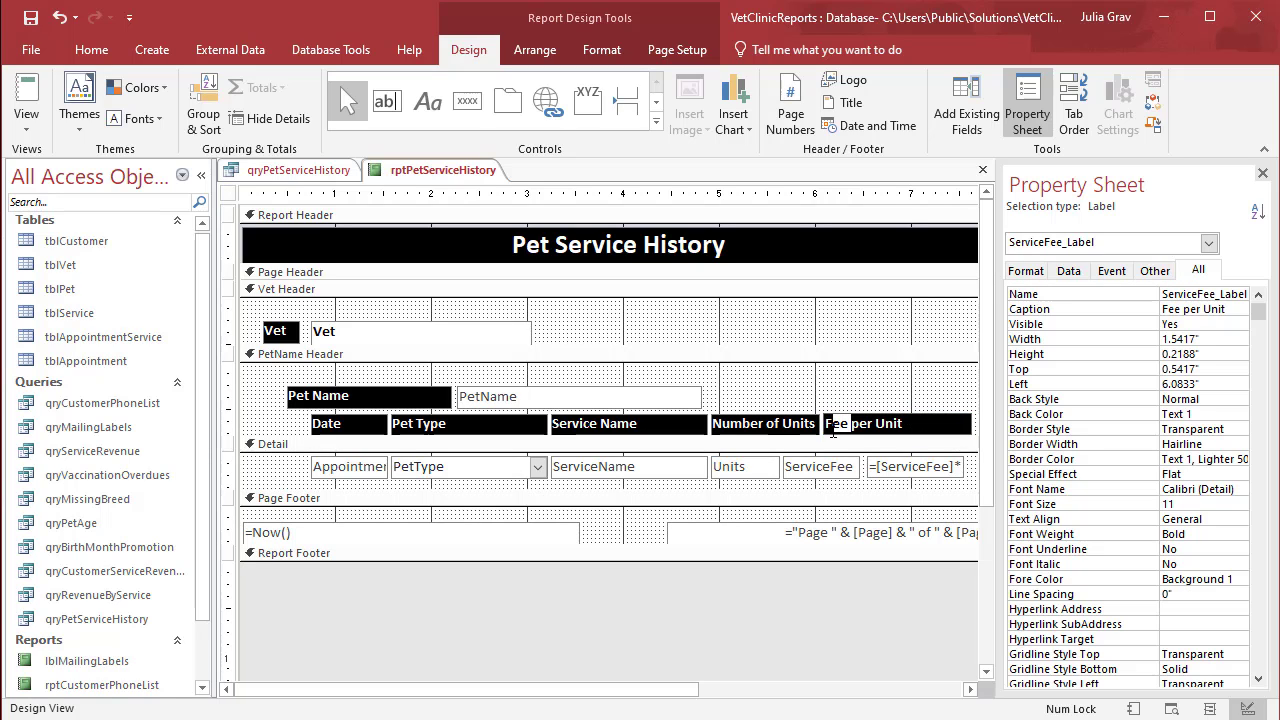
key(Delete)
click(960, 428)
click(963, 426)
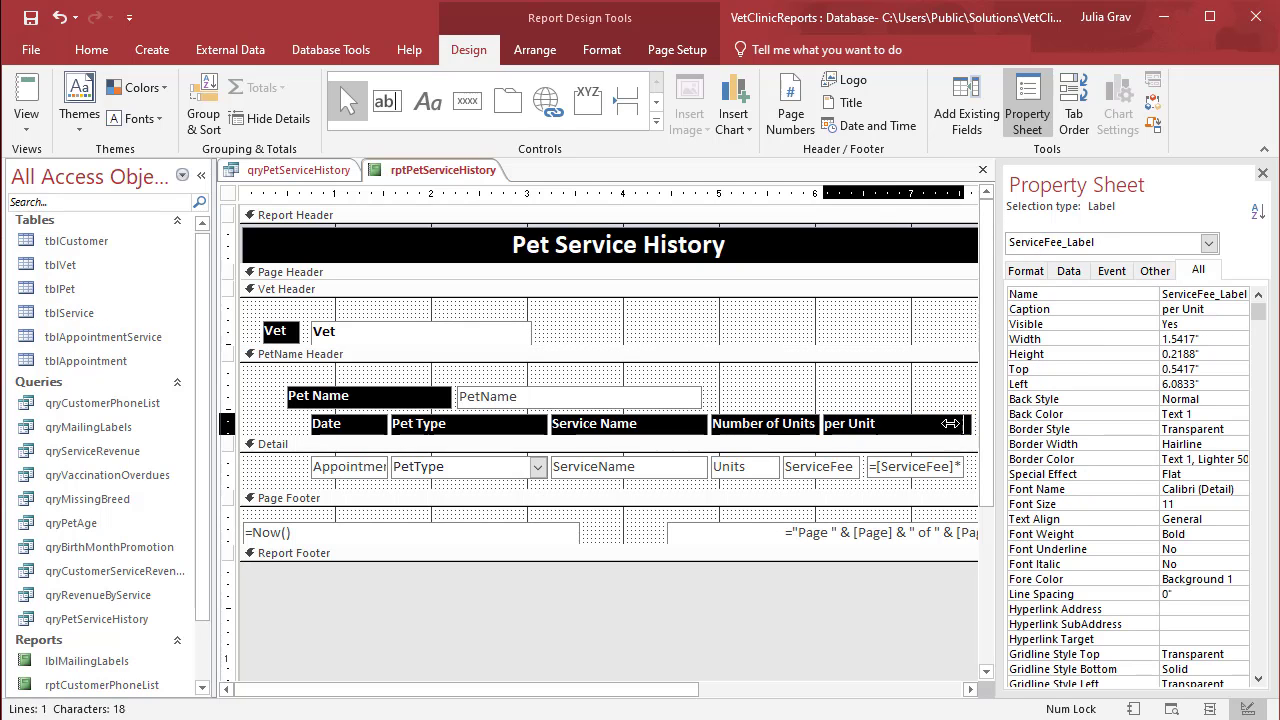
drag(880, 428, 878, 428)
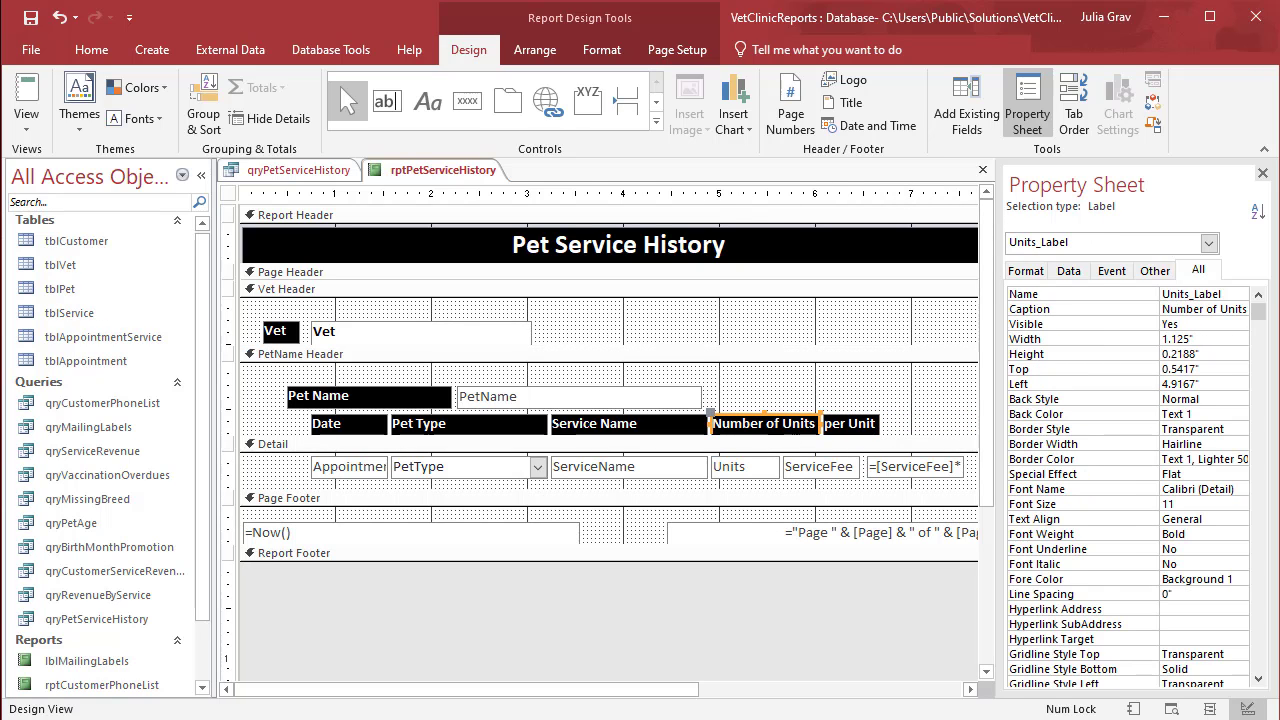
Rename the 'Number of Units' heading to '# of Units' and narrow it.
click(765, 424)
drag(765, 424, 715, 430)
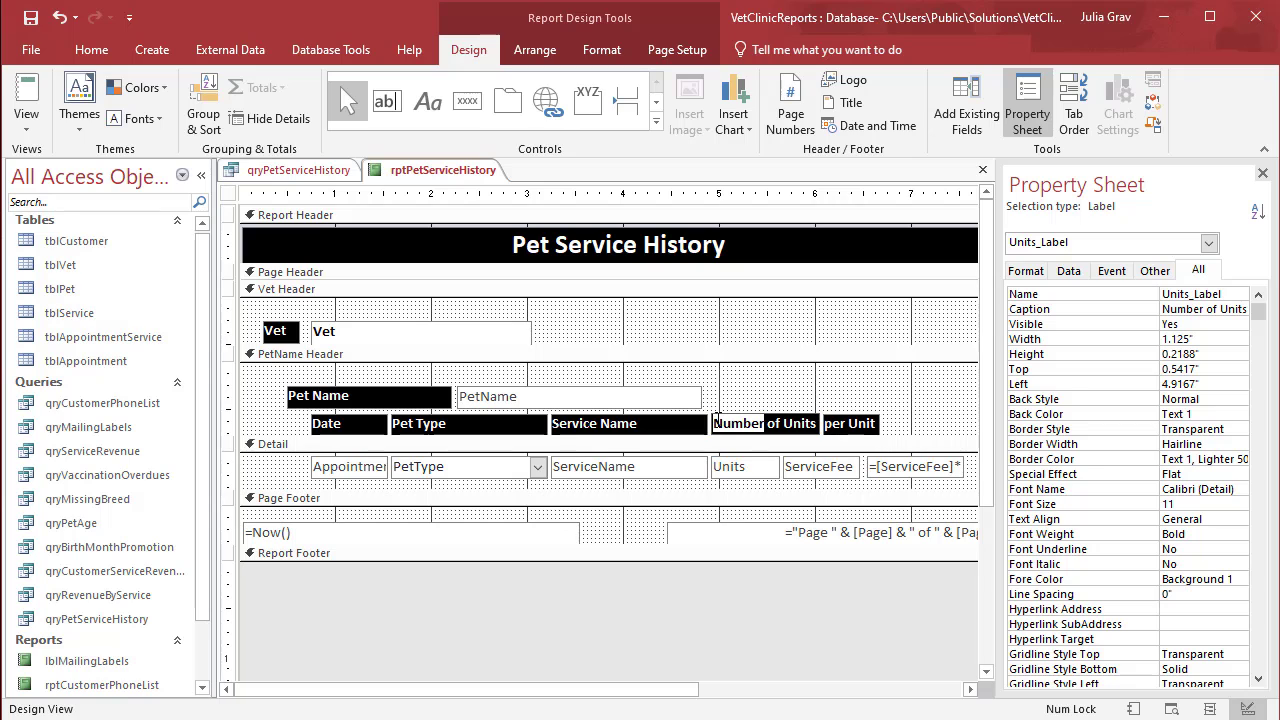
text(#)
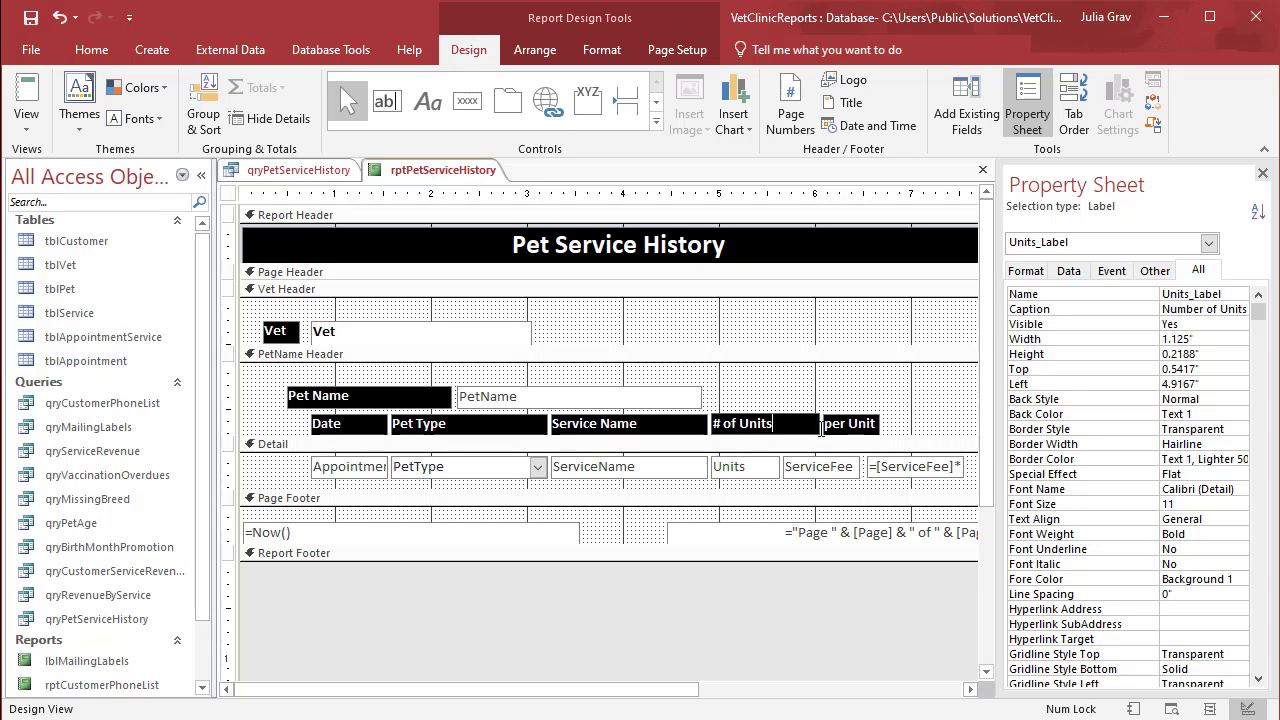
click(820, 408)
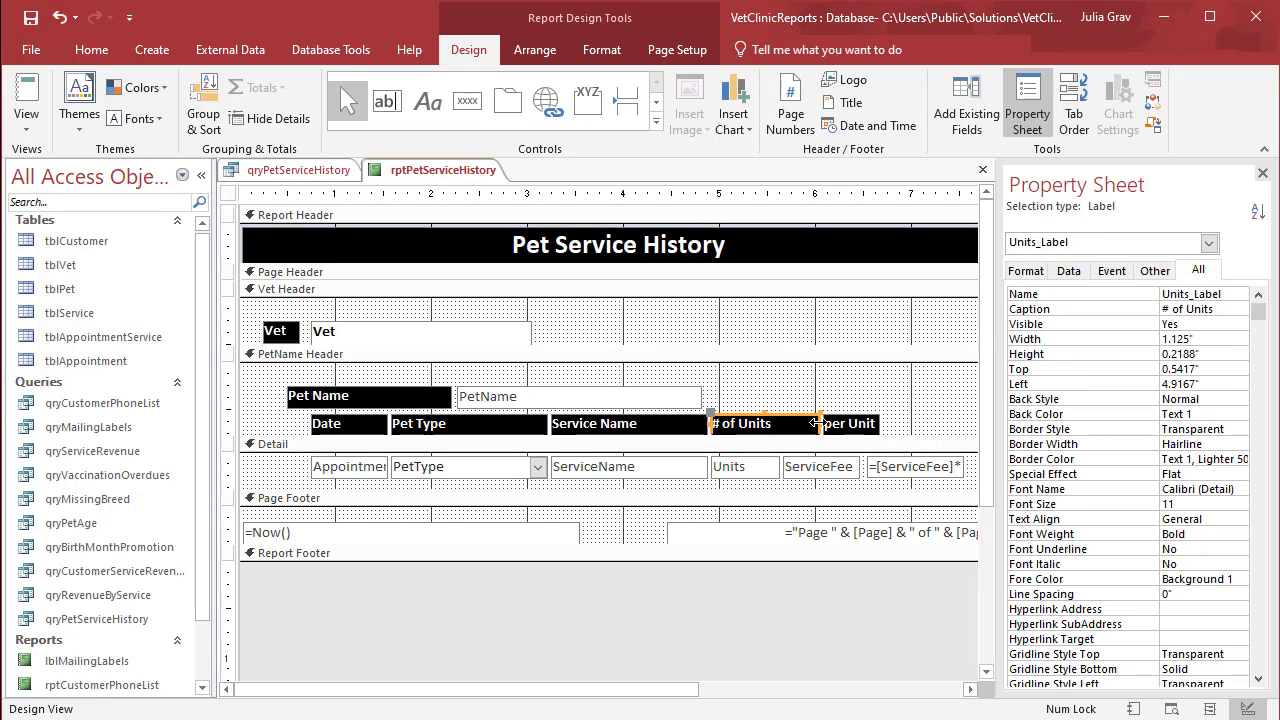
drag(818, 423, 787, 424)
Move the 'per Unit' heading left beside '# of Units' and widen it slightly.
click(850, 420)
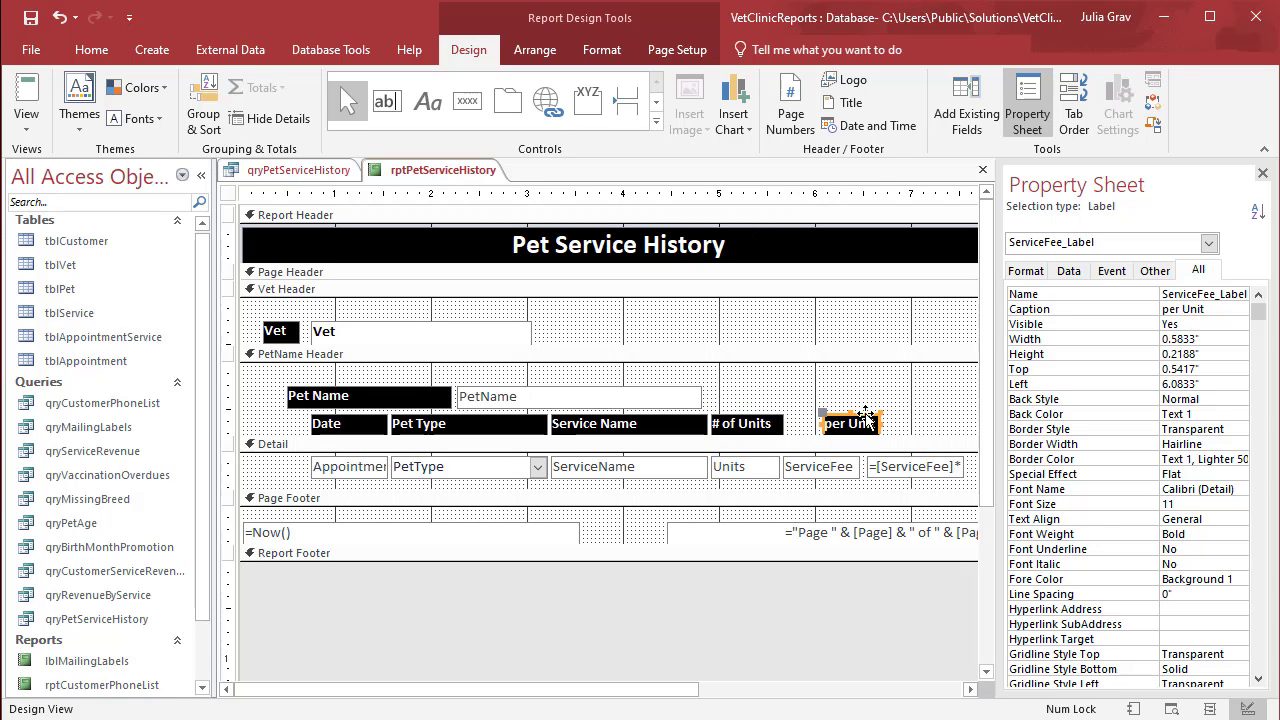
drag(866, 418, 830, 419)
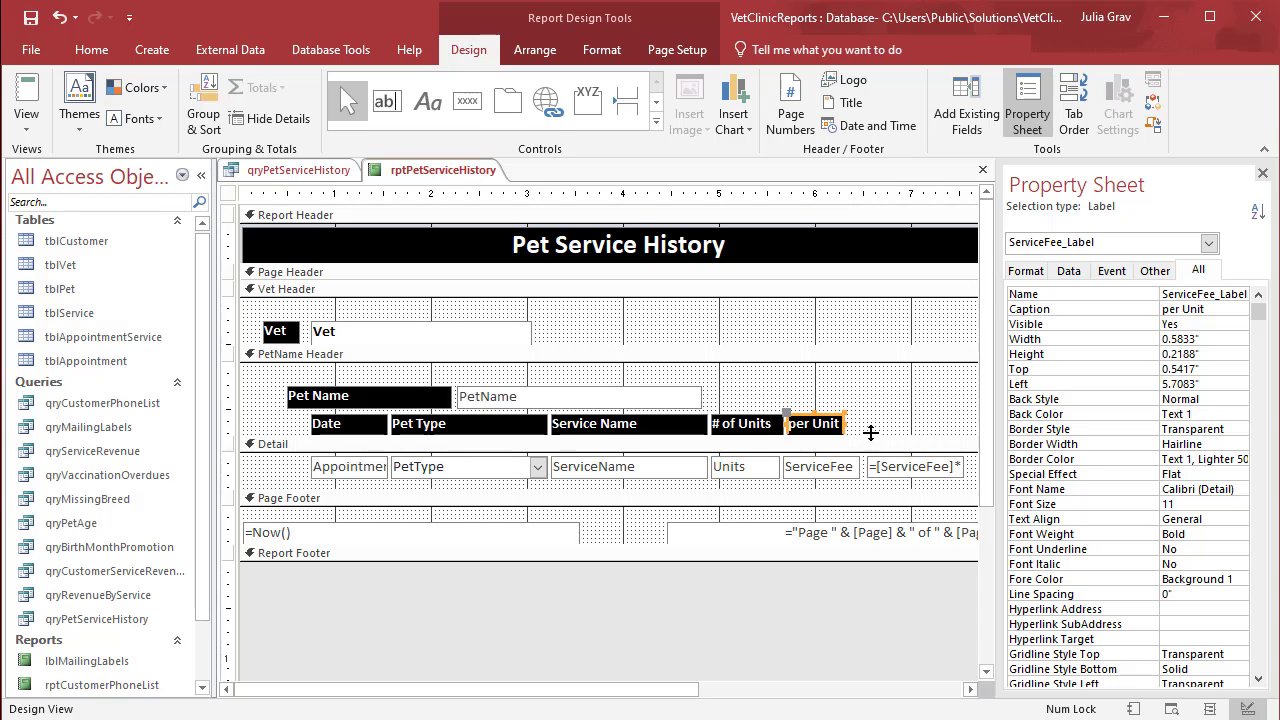
click(868, 433)
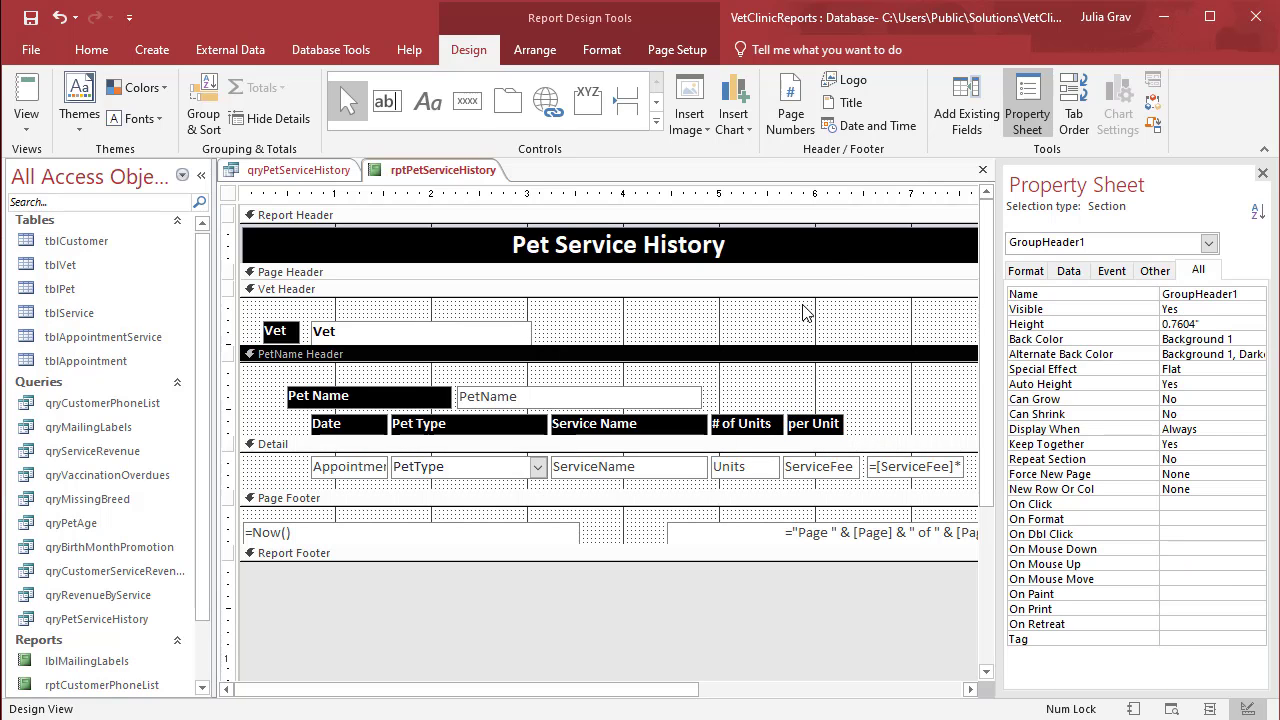
click(830, 424)
drag(857, 425, 859, 425)
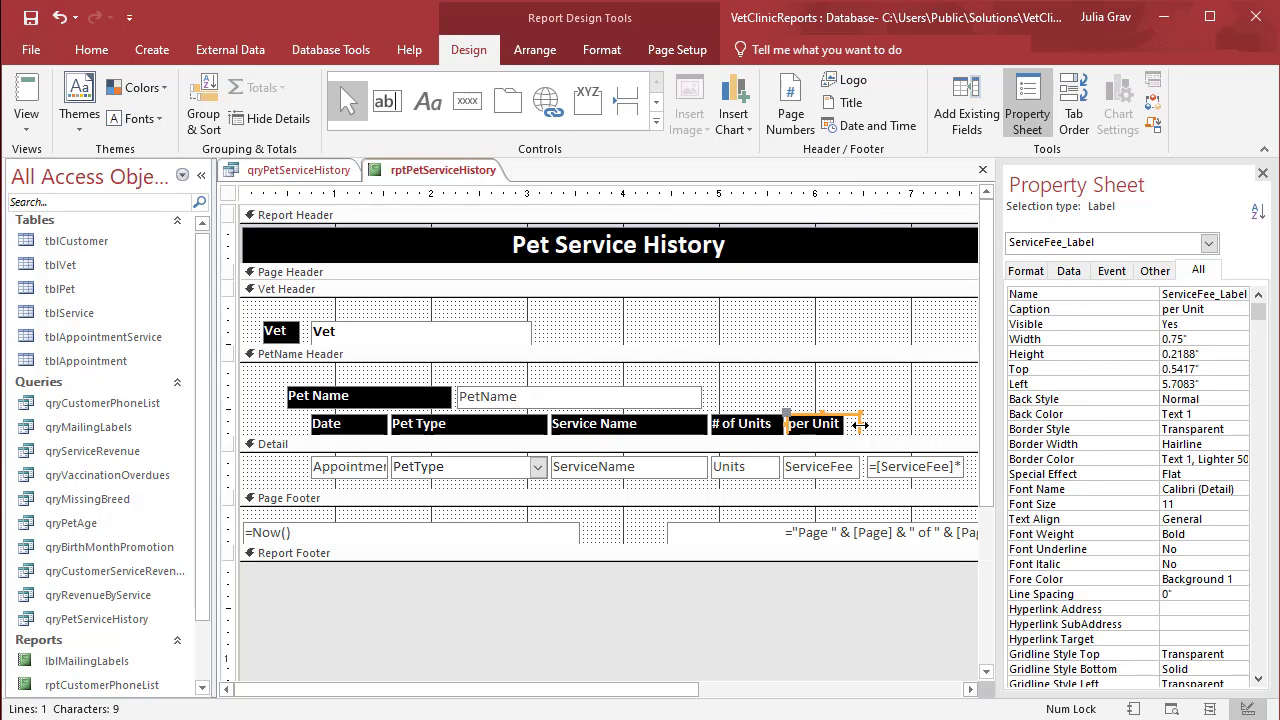
Add a 'Total' label and line it up with the other column headings.
click(430, 106)
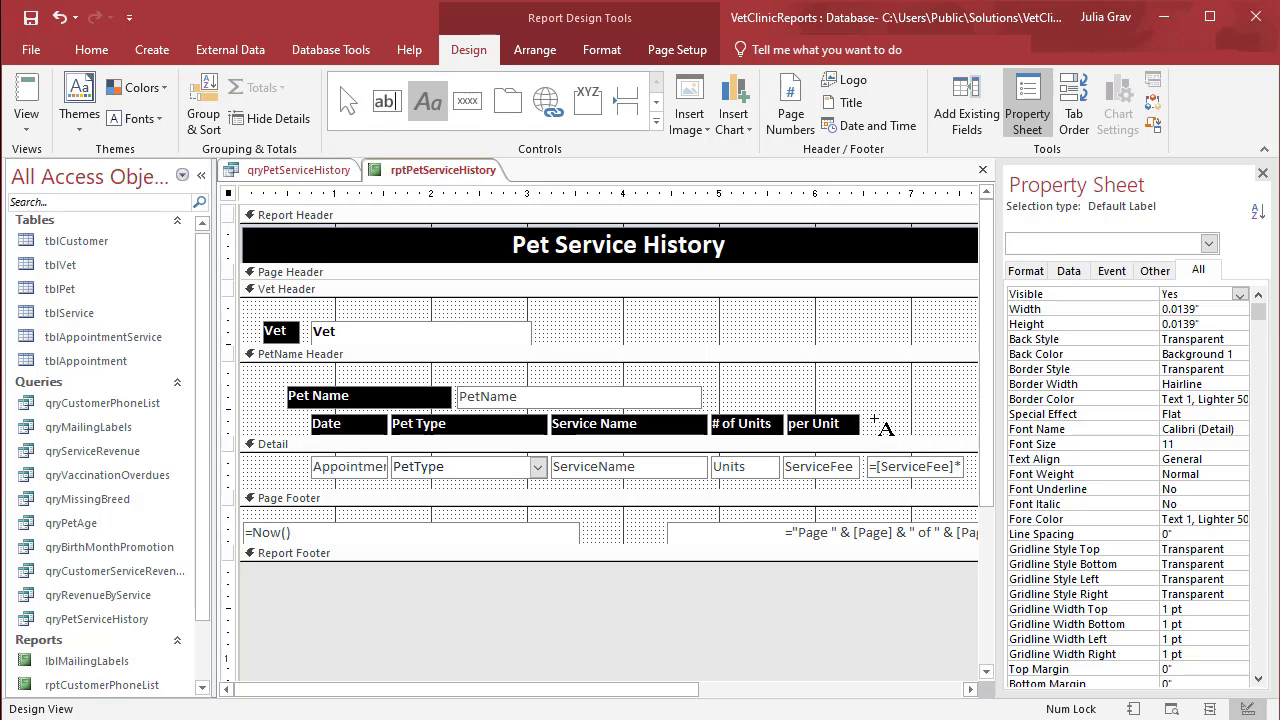
key(Escape)
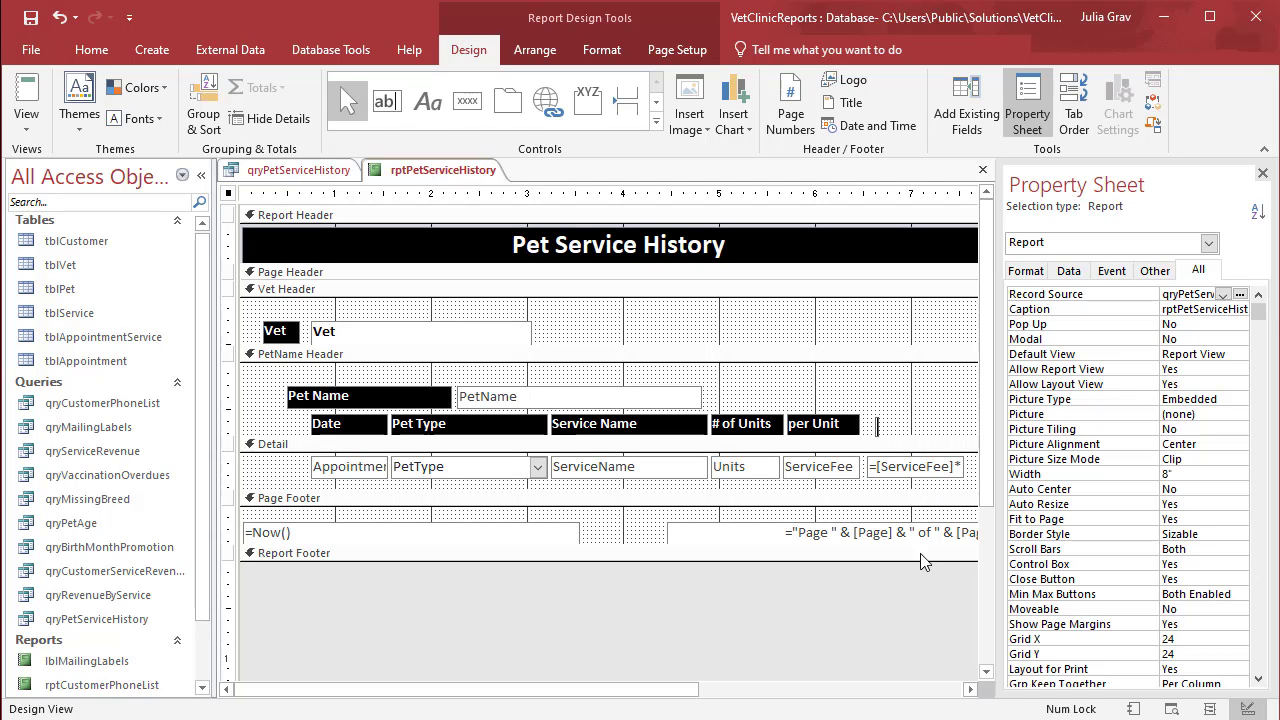
text(Total)
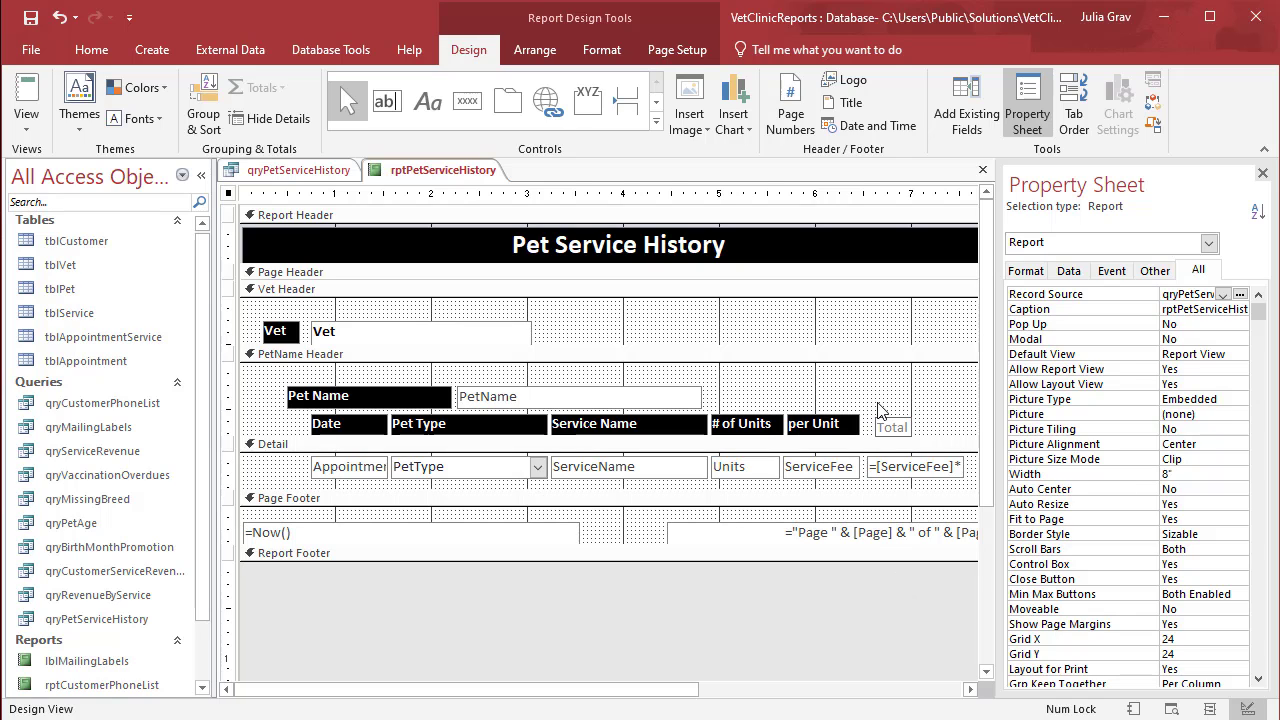
click(872, 410)
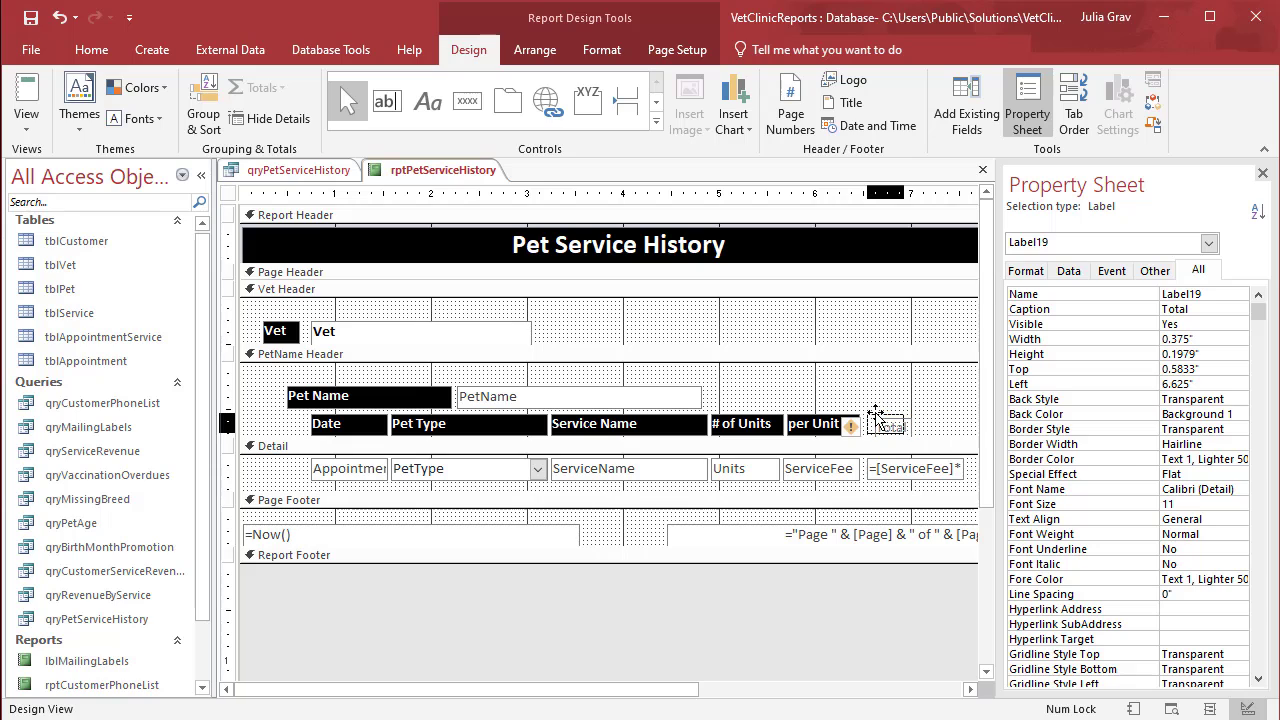
drag(881, 416, 873, 412)
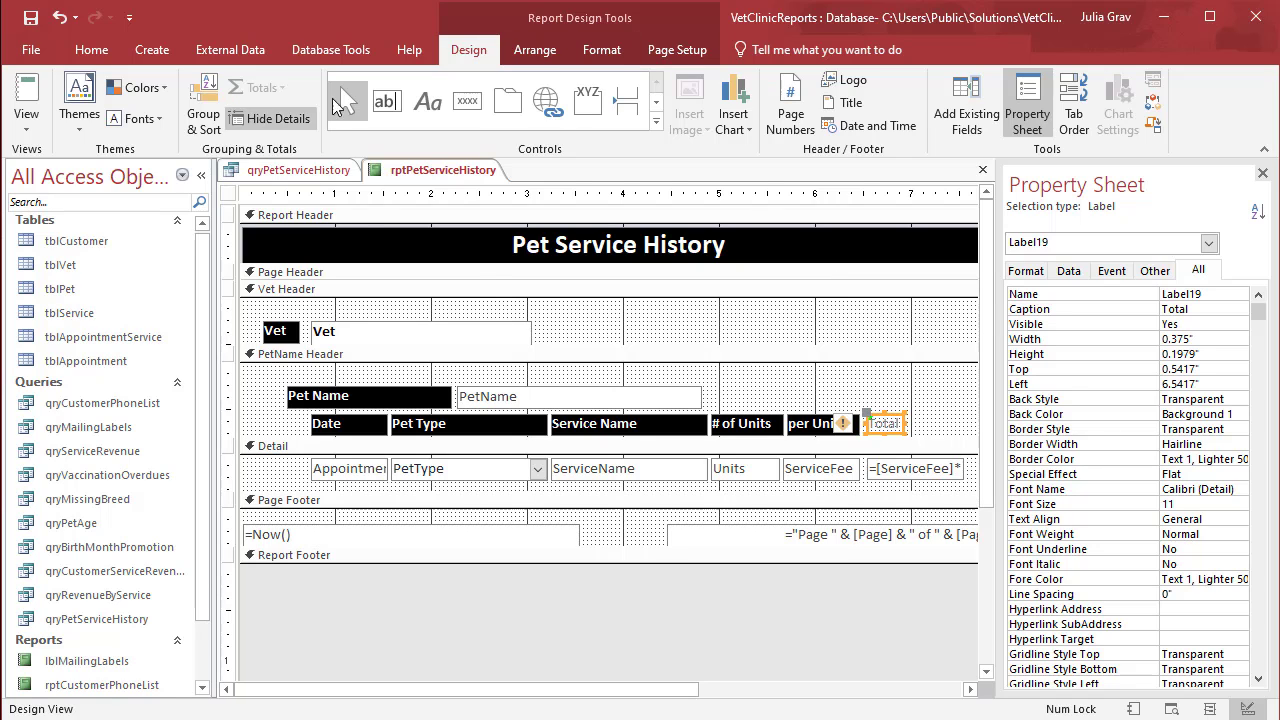
Style the Total heading with black fill and bold white text, widened over the total column.
click(605, 52)
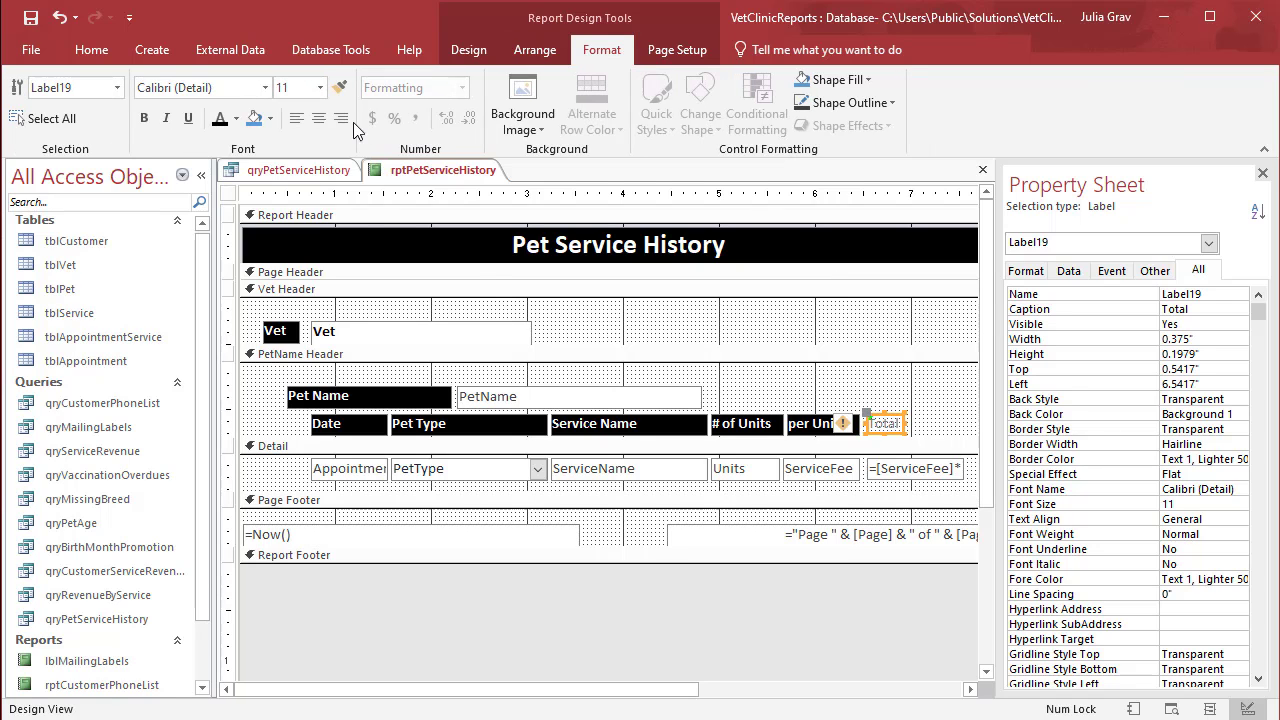
click(270, 118)
click(268, 184)
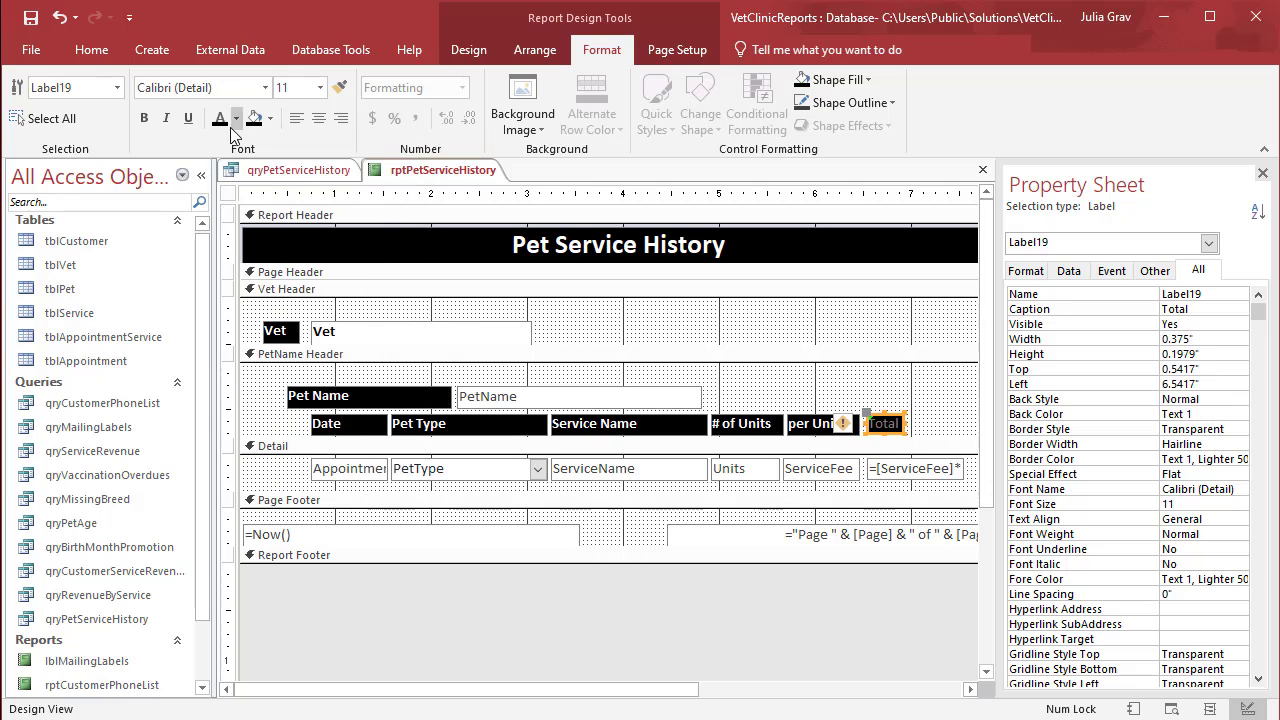
click(237, 119)
click(219, 188)
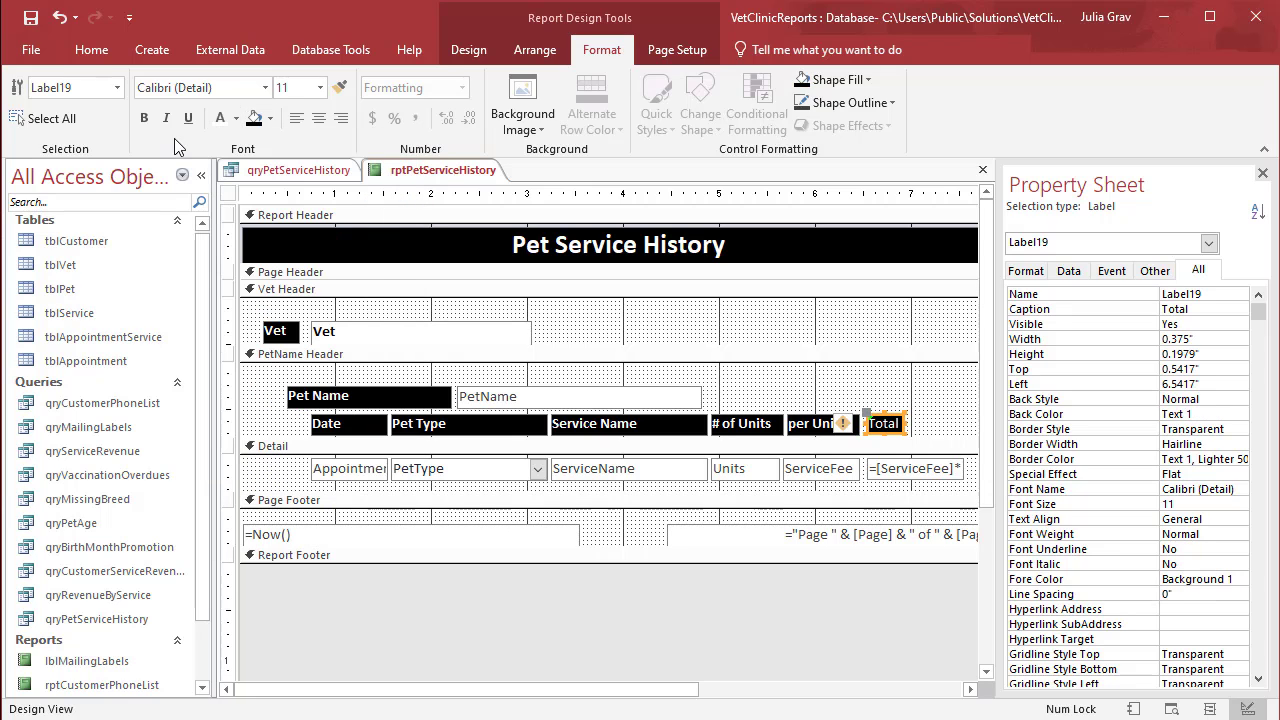
click(145, 119)
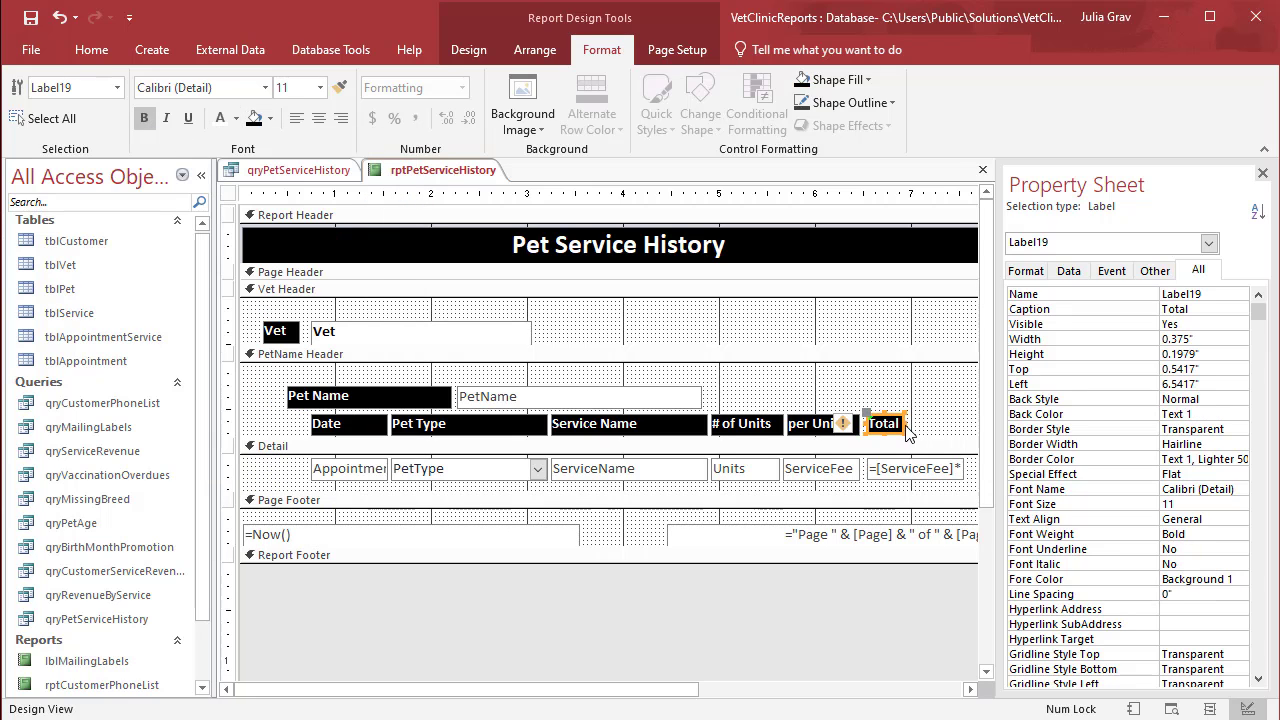
drag(906, 424, 960, 424)
Switch rptPetServiceHistory to Report View to see Total above the currency totals.
right_click(376, 176)
right_click(424, 174)
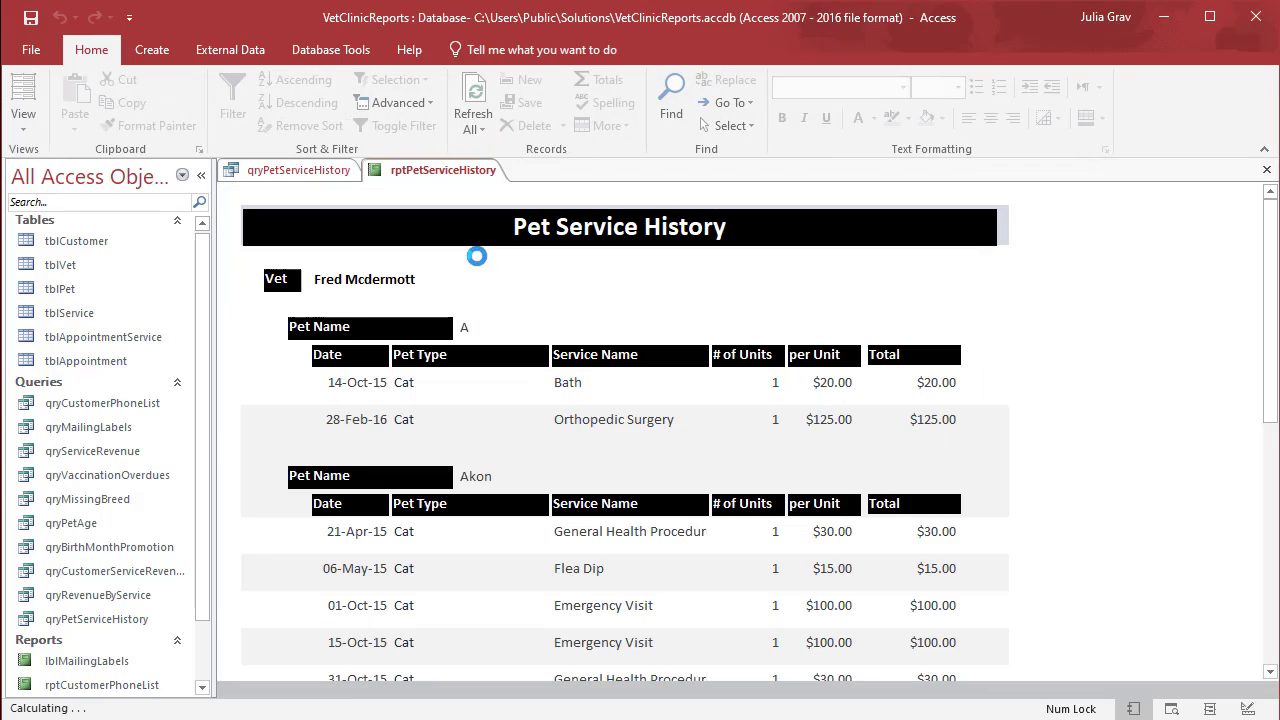